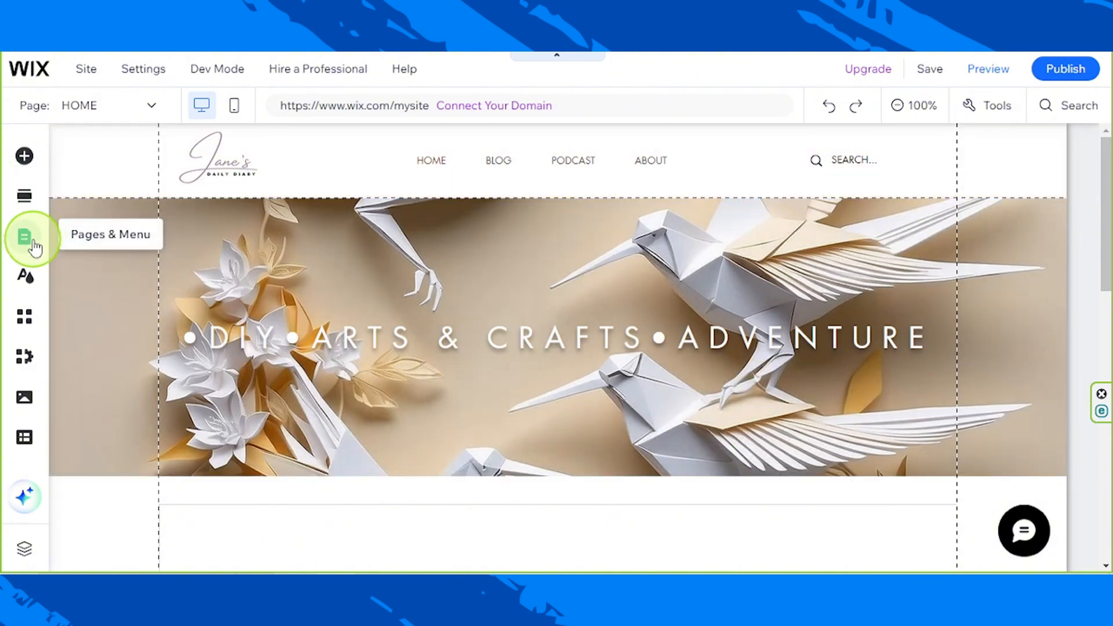
Open the site's page list and look over the site menu pages and the blog pages.
{"action": "left_click", "coordinate": [34, 246]}
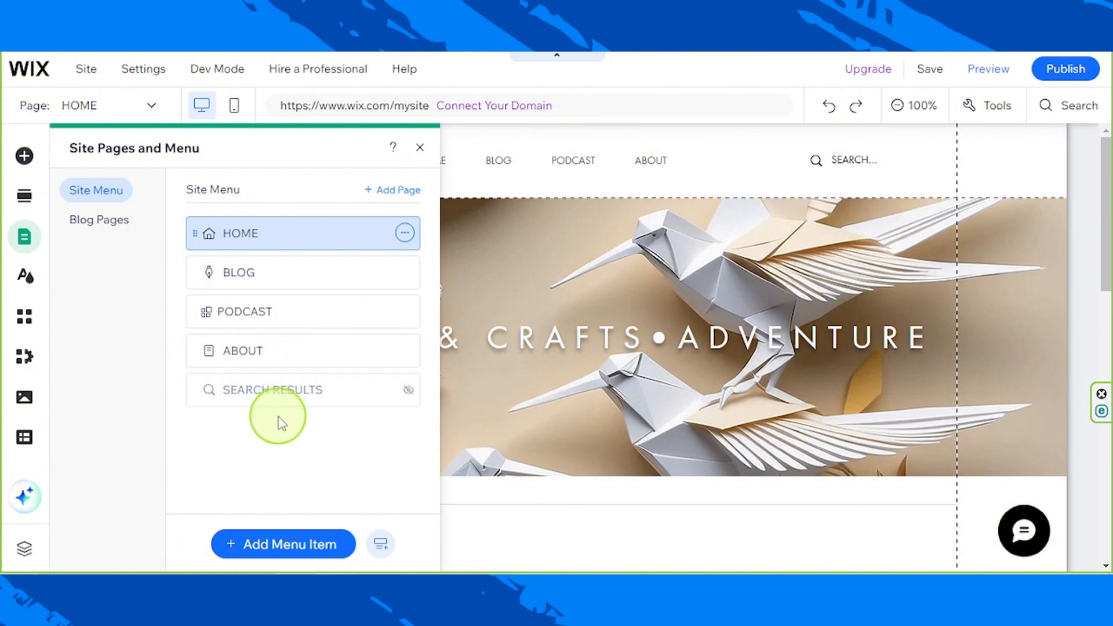
{"action": "left_click", "coordinate": [81, 219]}
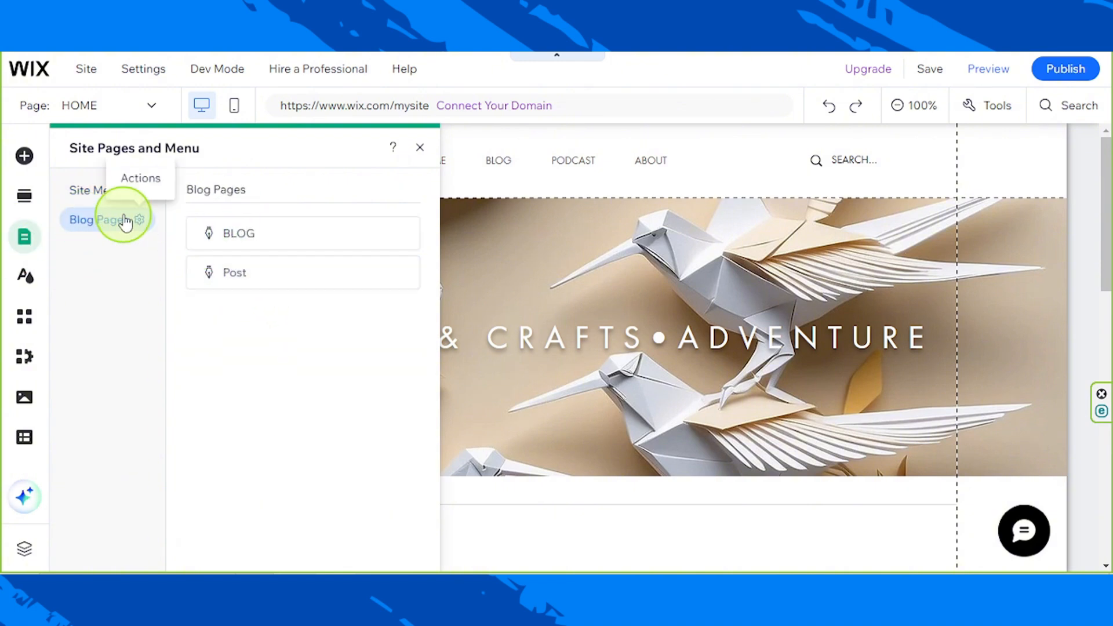
{"action": "left_click", "coordinate": [97, 191]}
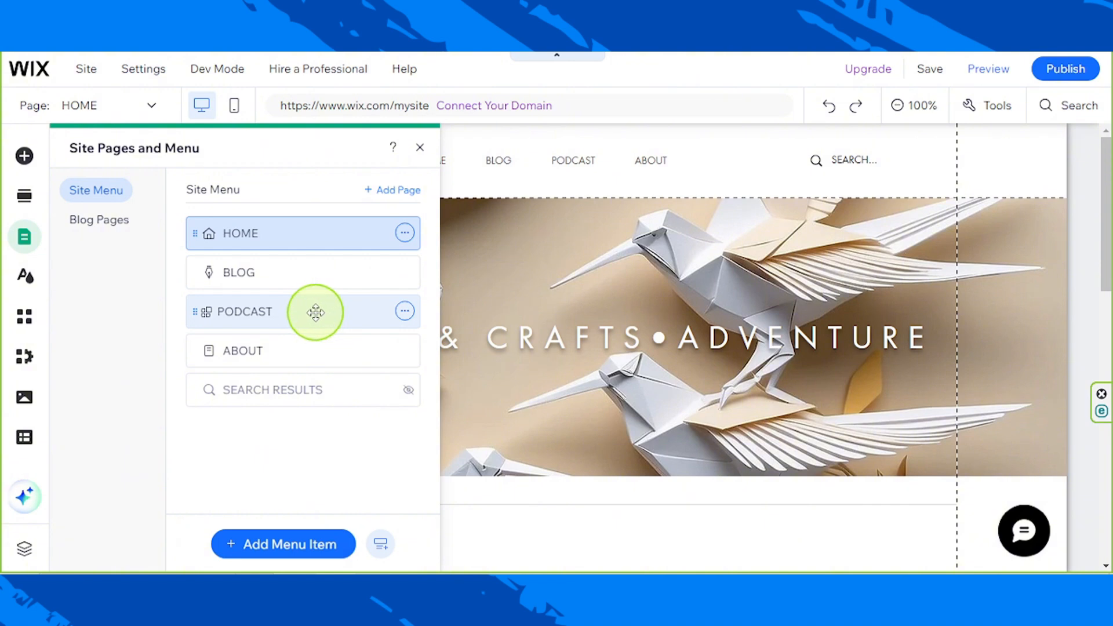
Delete the PODCAST page together with its Wix Podcast Player app.
{"action": "left_click_drag", "start_coordinate": [316, 312], "coordinate": [265, 315]}
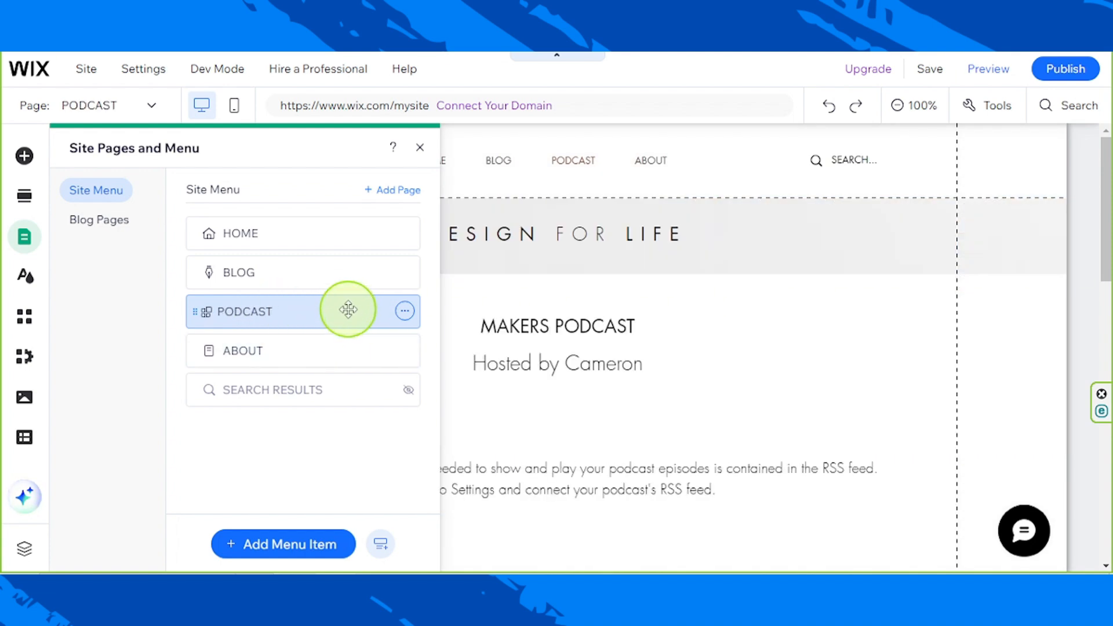
{"action": "left_click", "coordinate": [406, 311]}
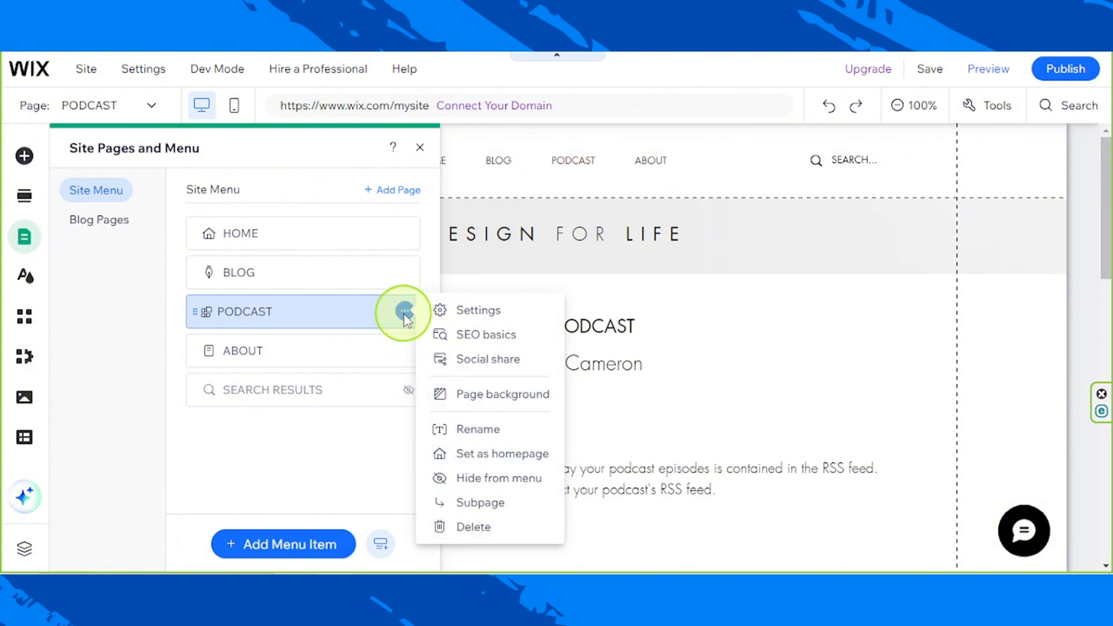
{"action": "left_click", "coordinate": [471, 531]}
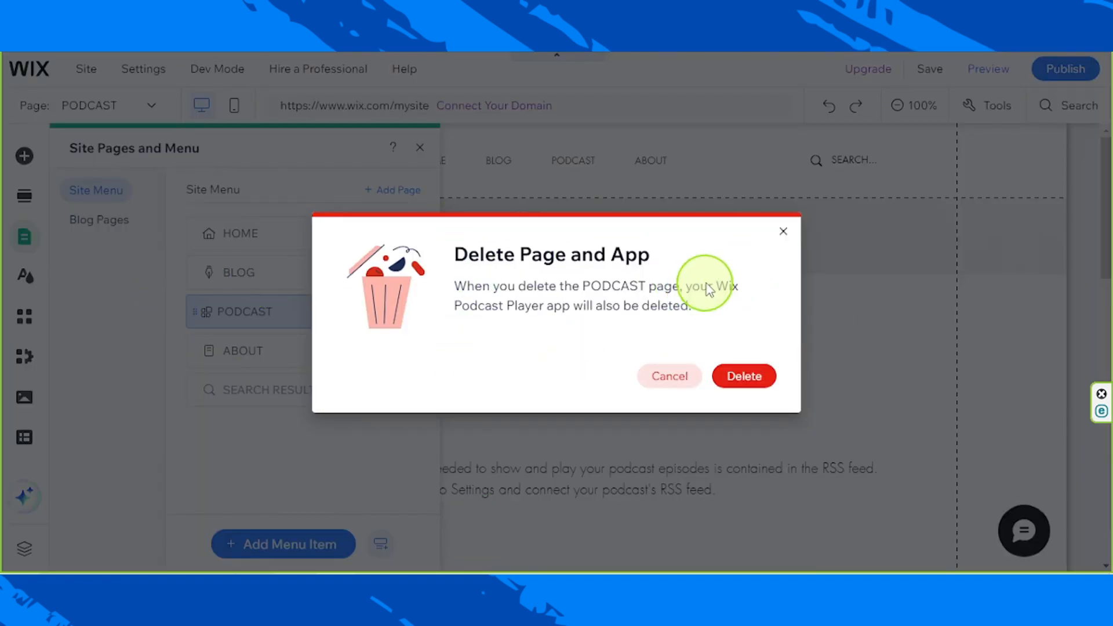
{"action": "left_click", "coordinate": [737, 390]}
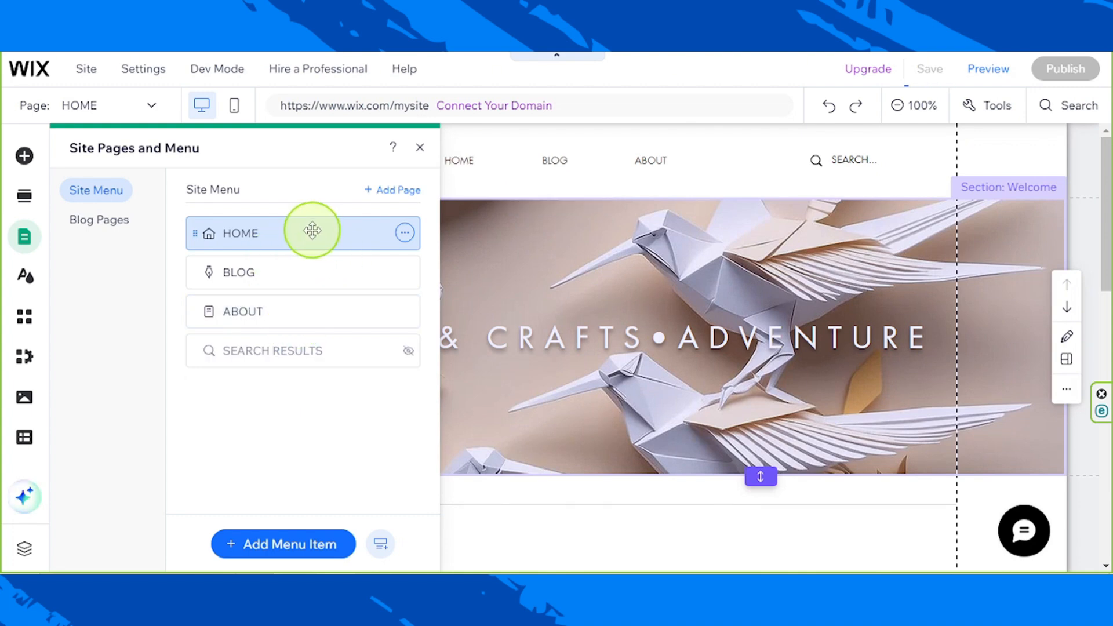
Open the ABOUT page for editing and review its content from the welcome banner to the contact form.
{"action": "left_click", "coordinate": [282, 314]}
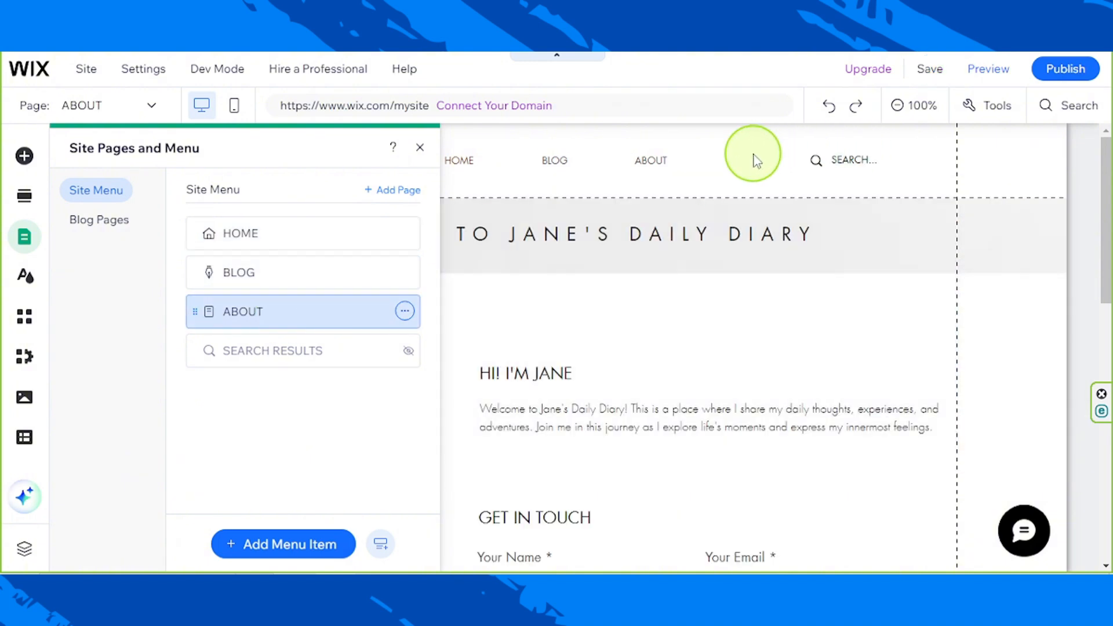
{"action": "left_click", "coordinate": [757, 161]}
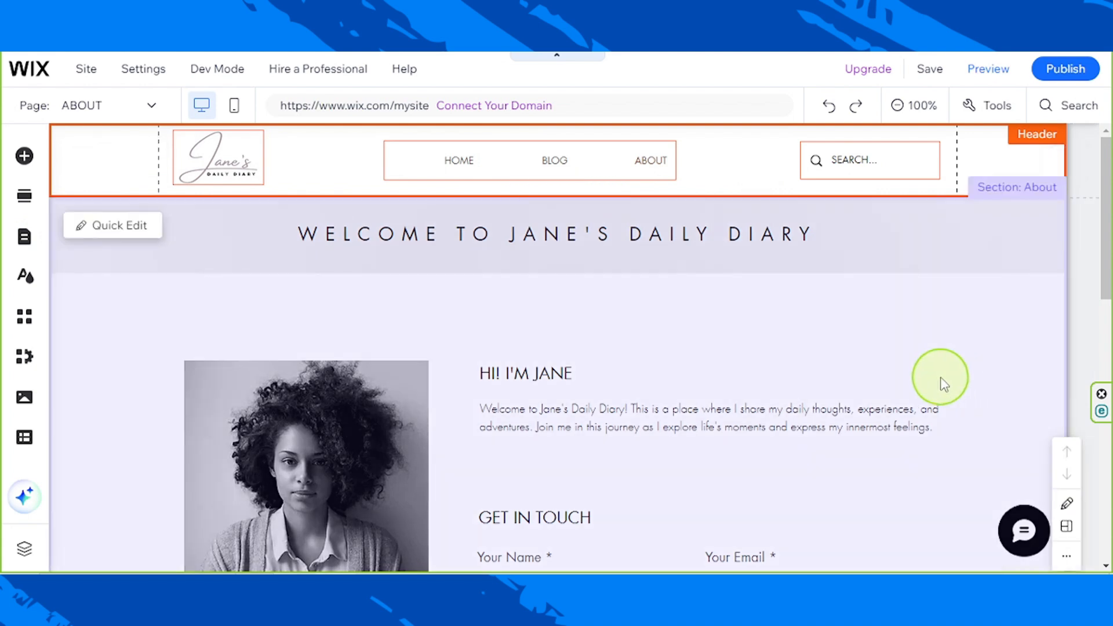
{"action": "scroll", "coordinate": [934, 384], "scroll_direction": "down", "scroll_amount": 2}
{"action": "scroll", "coordinate": [934, 383], "scroll_direction": "down", "scroll_amount": 6}
{"action": "scroll", "coordinate": [935, 383], "scroll_direction": "up", "scroll_amount": 5}
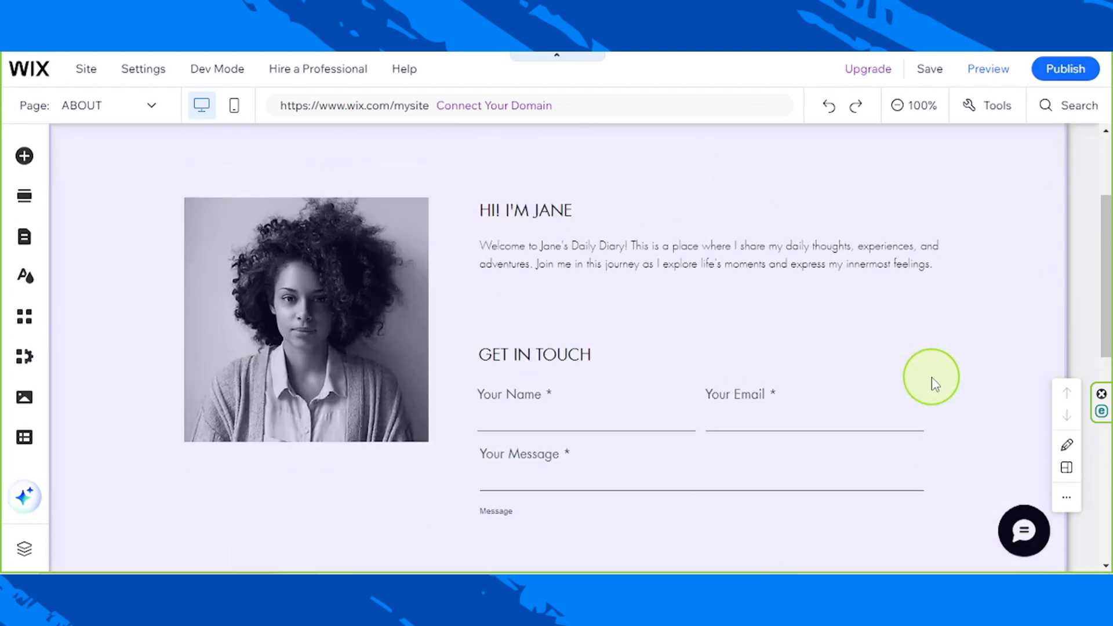
{"action": "scroll", "coordinate": [934, 383], "scroll_direction": "up", "scroll_amount": 2}
{"action": "left_click", "coordinate": [905, 261]}
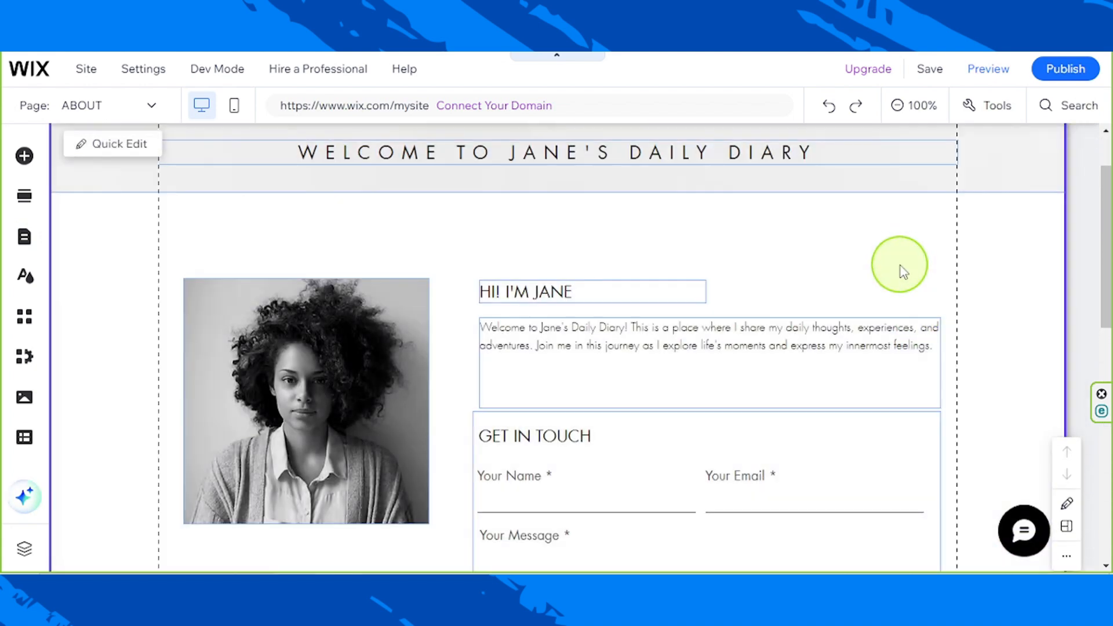
{"action": "scroll", "coordinate": [924, 273], "scroll_direction": "up", "scroll_amount": 2}
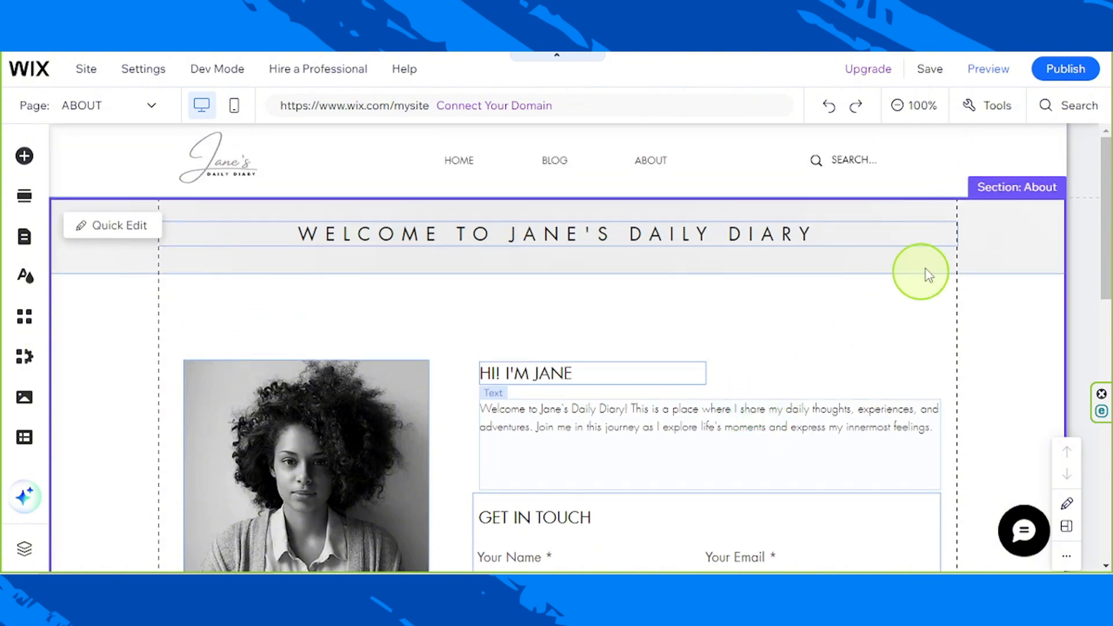
Change the welcome strip's background to the plain light gray theme color #CCCCCC.
{"action": "left_click", "coordinate": [1055, 228]}
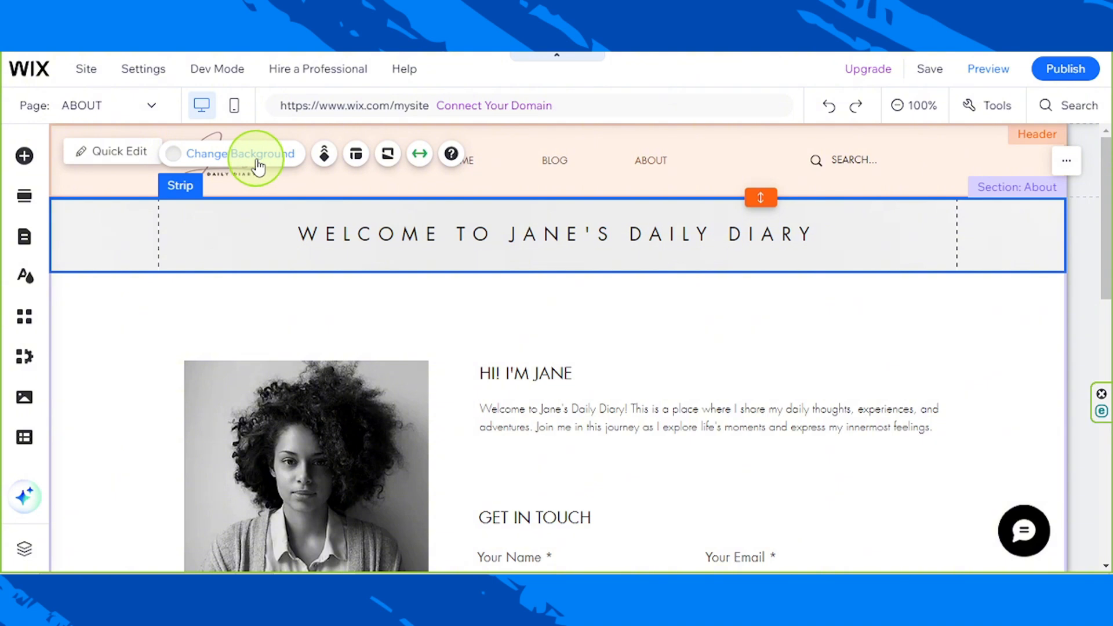
{"action": "left_click", "coordinate": [259, 167]}
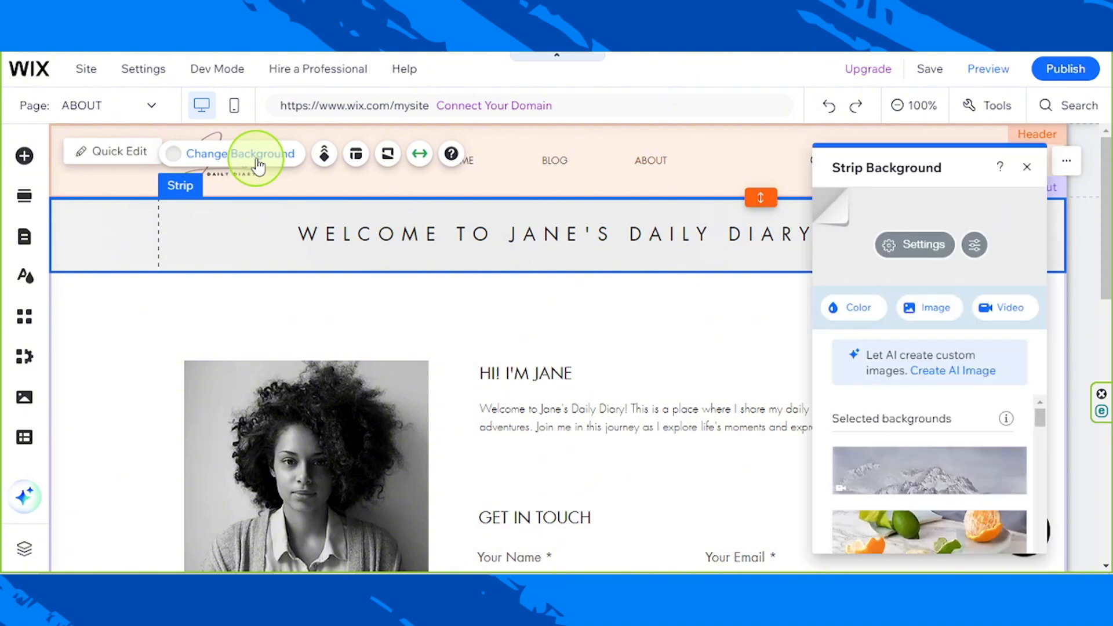
{"action": "left_click", "coordinate": [859, 309]}
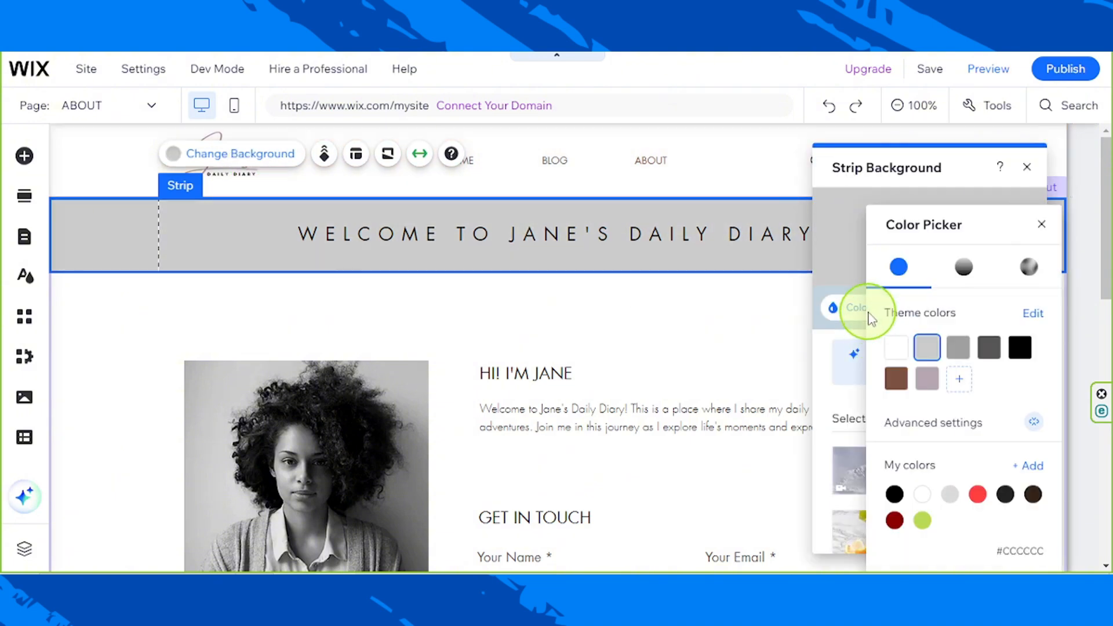
{"action": "left_click", "coordinate": [929, 380]}
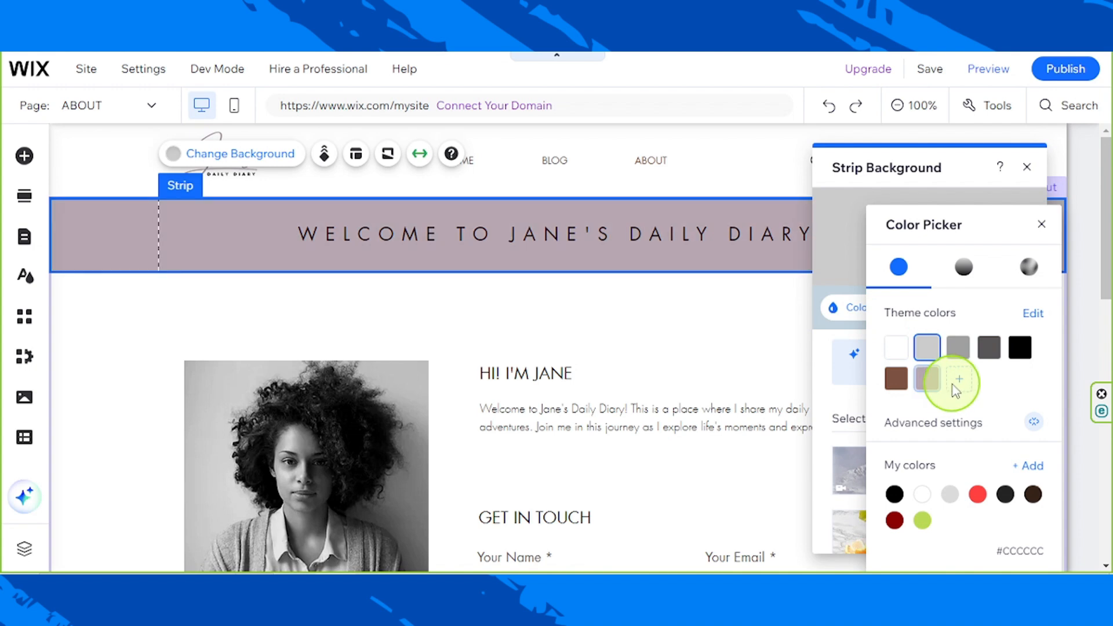
{"action": "left_click", "coordinate": [960, 381]}
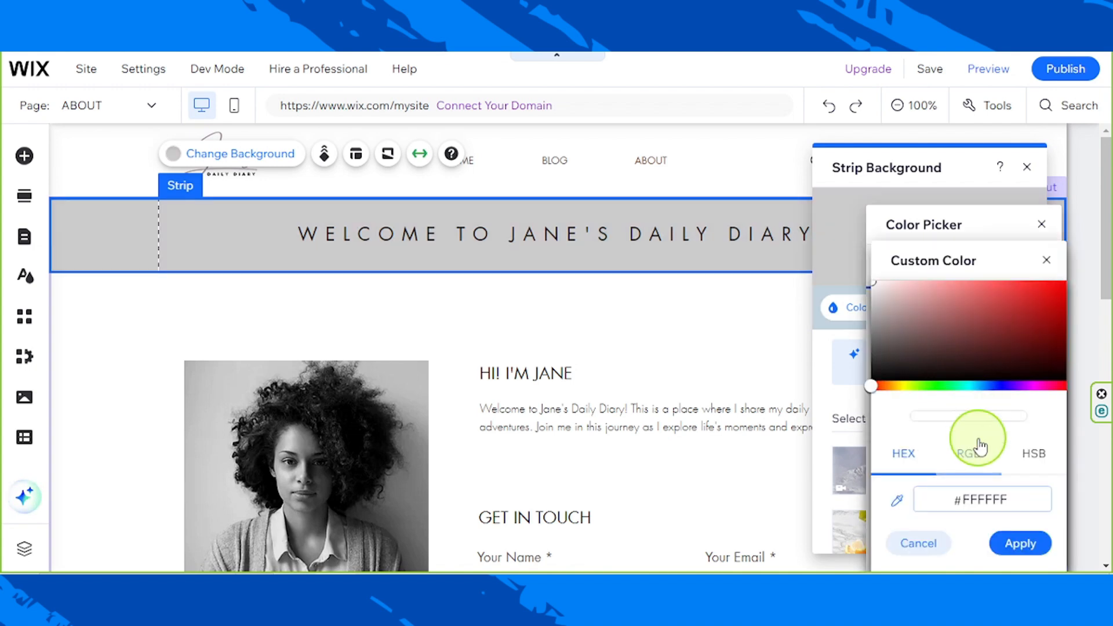
{"action": "left_click", "coordinate": [1047, 261]}
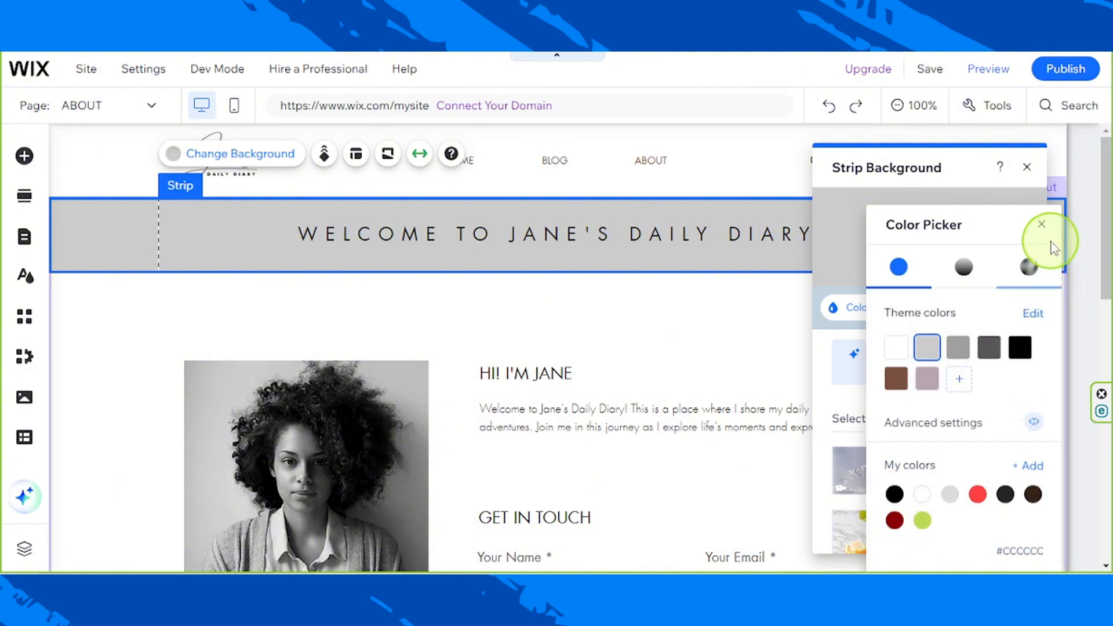
{"action": "left_click", "coordinate": [1042, 224]}
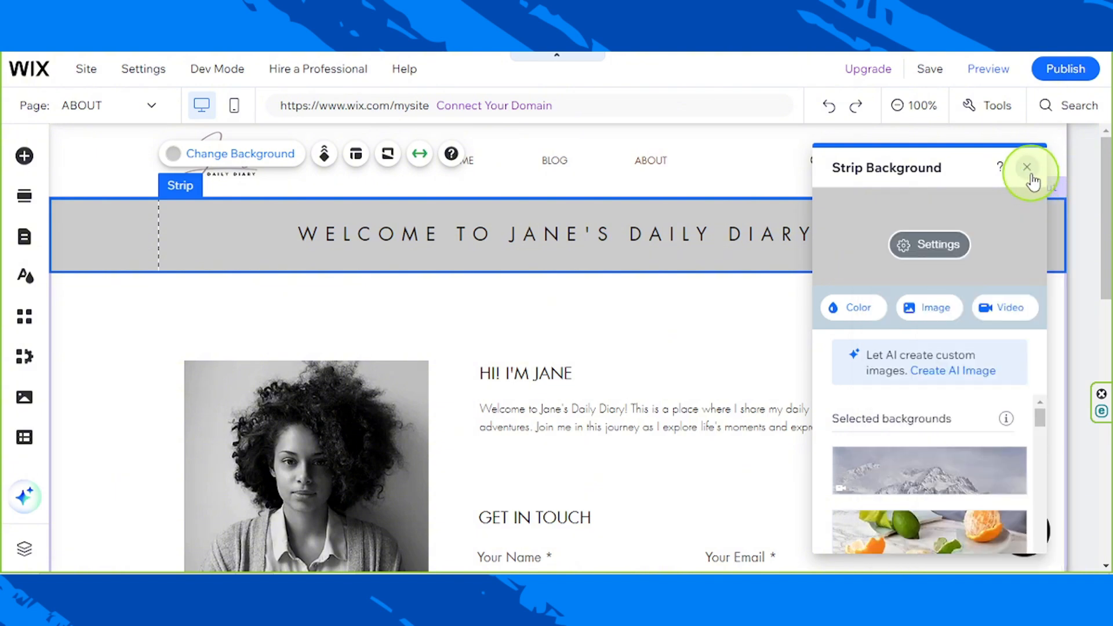
{"action": "left_click", "coordinate": [1028, 170]}
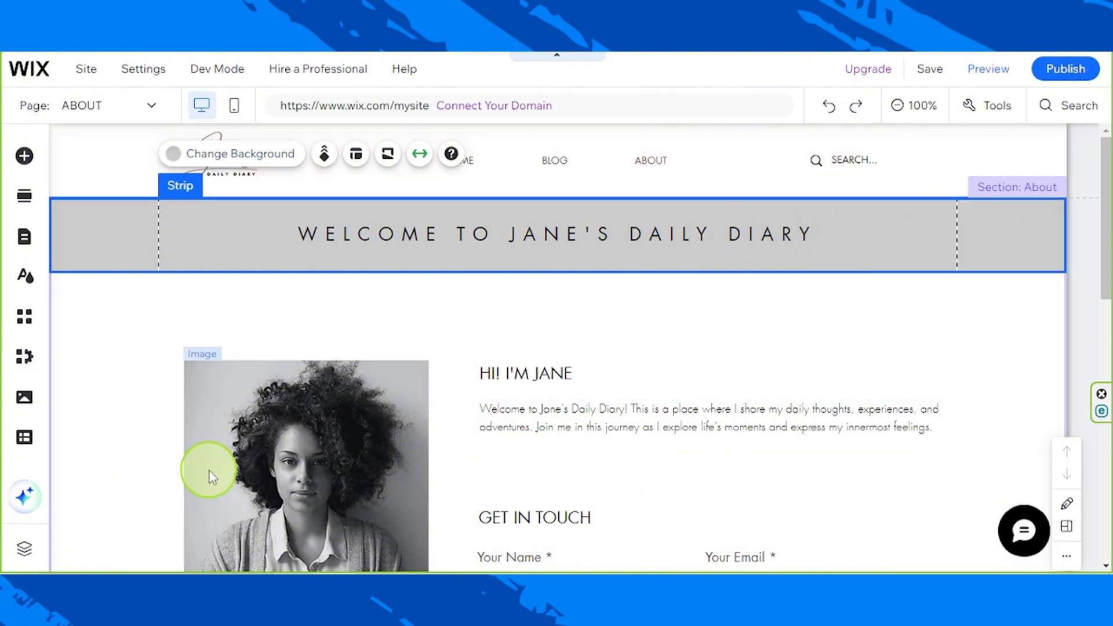
Add the four-circle color palette image from the site files to the ABOUT page and shrink it to sit below the welcome strip.
{"action": "left_click", "coordinate": [18, 410]}
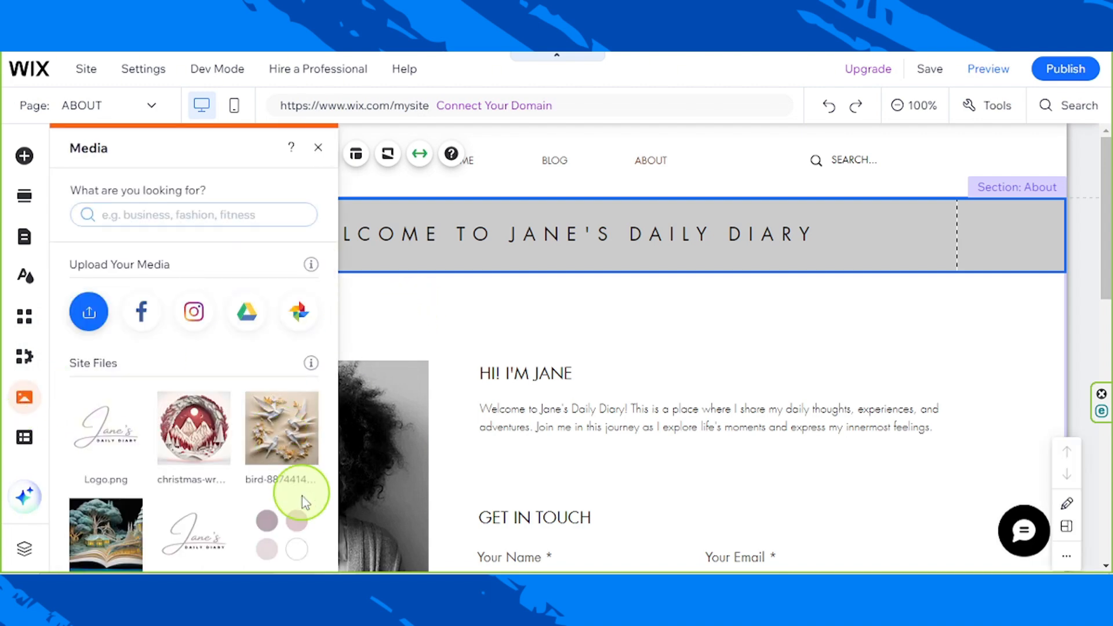
{"action": "left_click", "coordinate": [283, 530]}
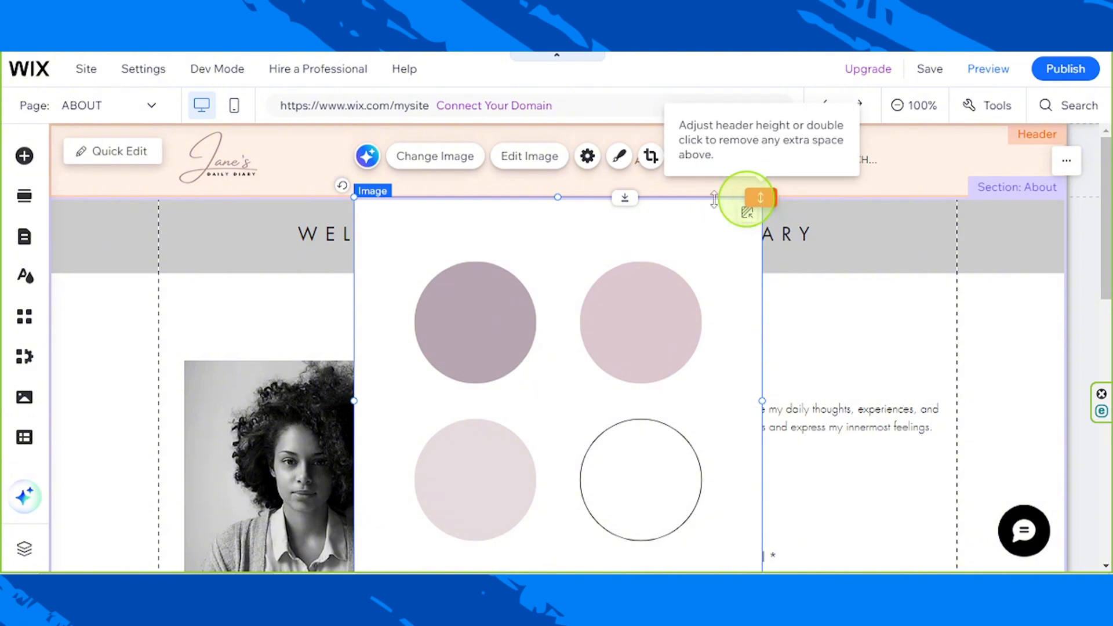
{"action": "left_click_drag", "start_coordinate": [354, 198], "coordinate": [512, 331]}
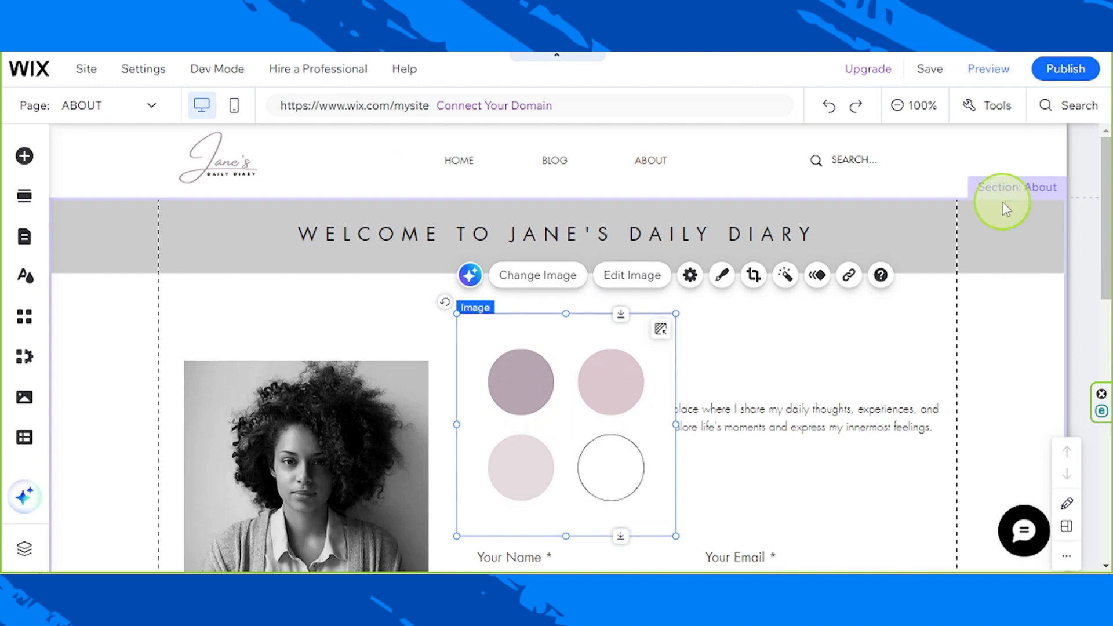
{"action": "left_click", "coordinate": [910, 220]}
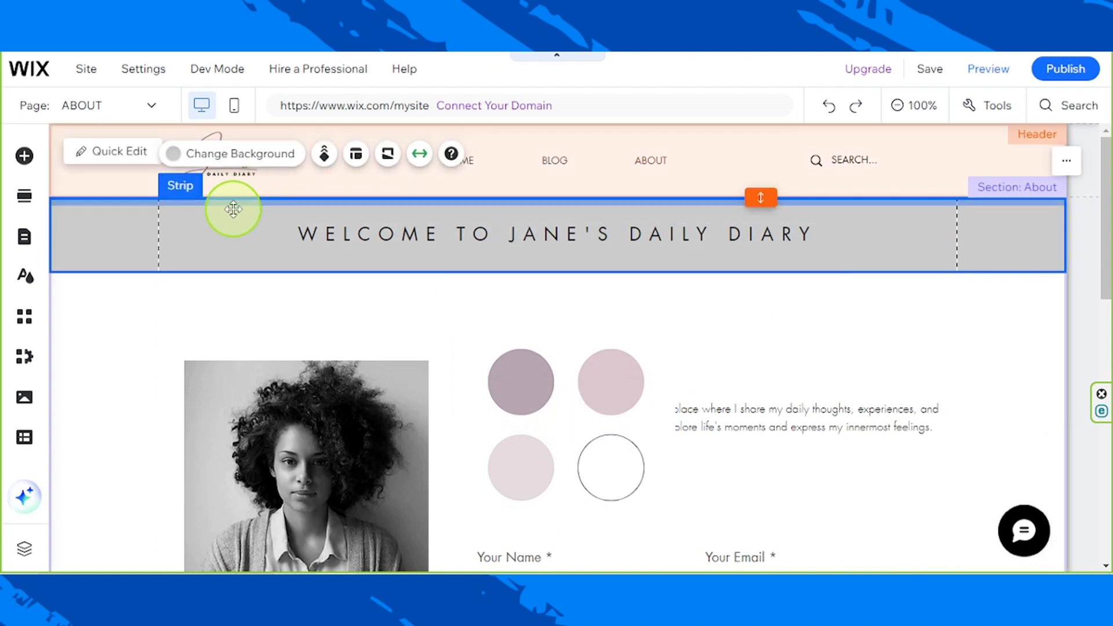
{"action": "left_click", "coordinate": [229, 155]}
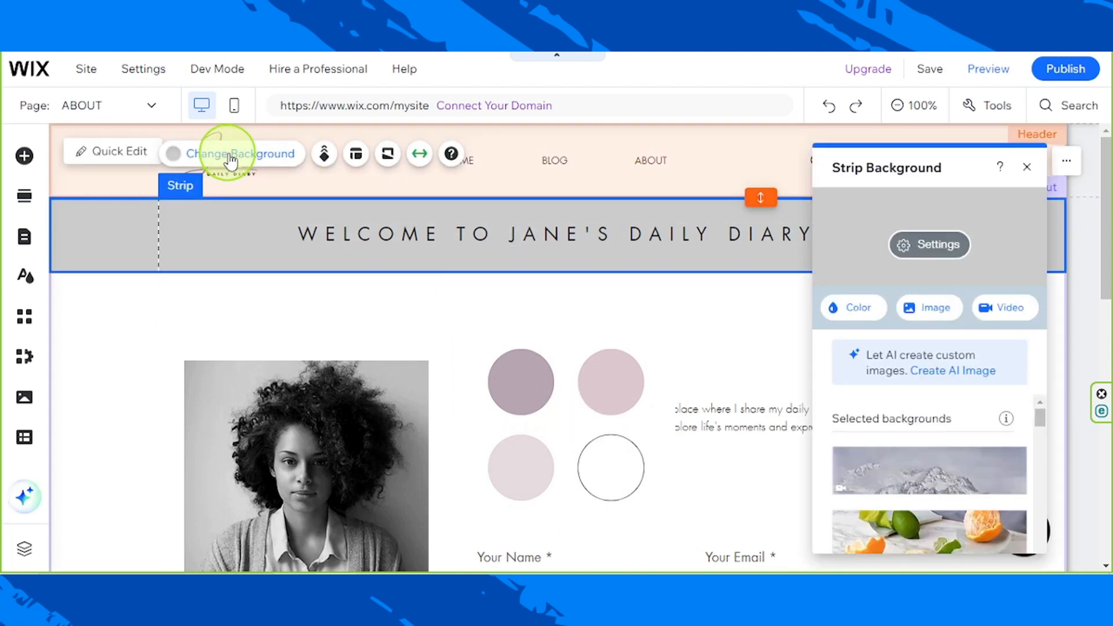
{"action": "left_click", "coordinate": [868, 313]}
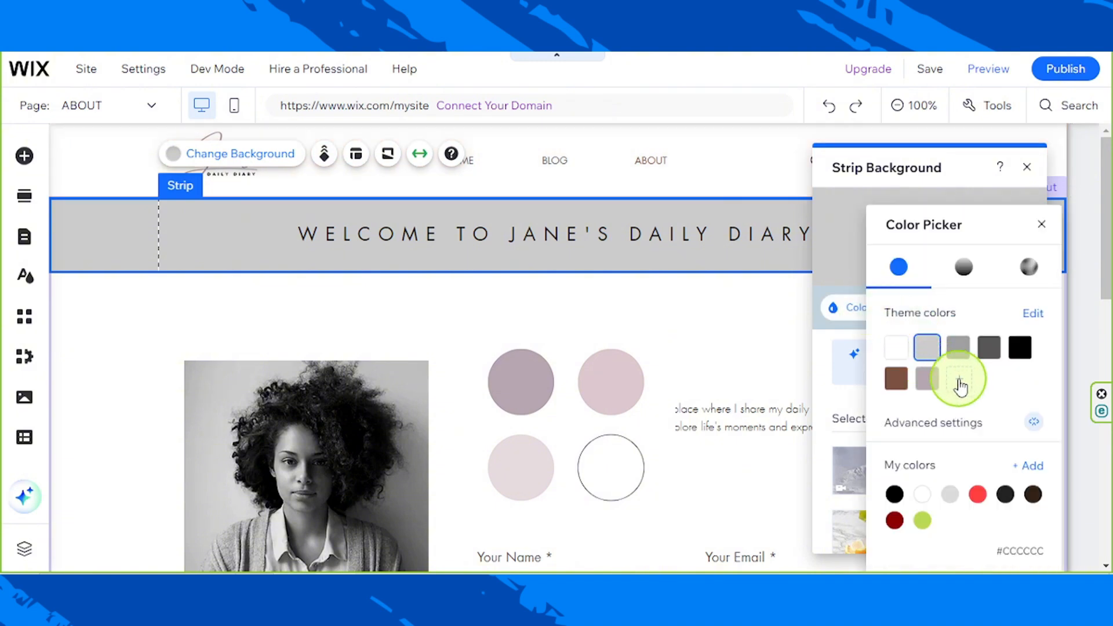
{"action": "left_click", "coordinate": [960, 384]}
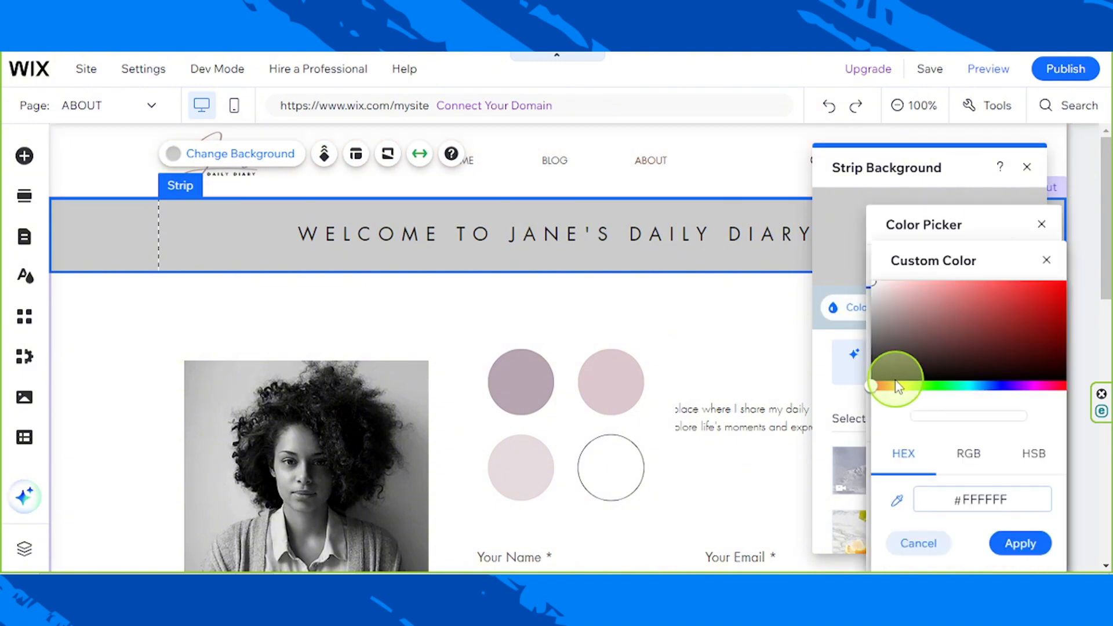
{"action": "left_click", "coordinate": [897, 499]}
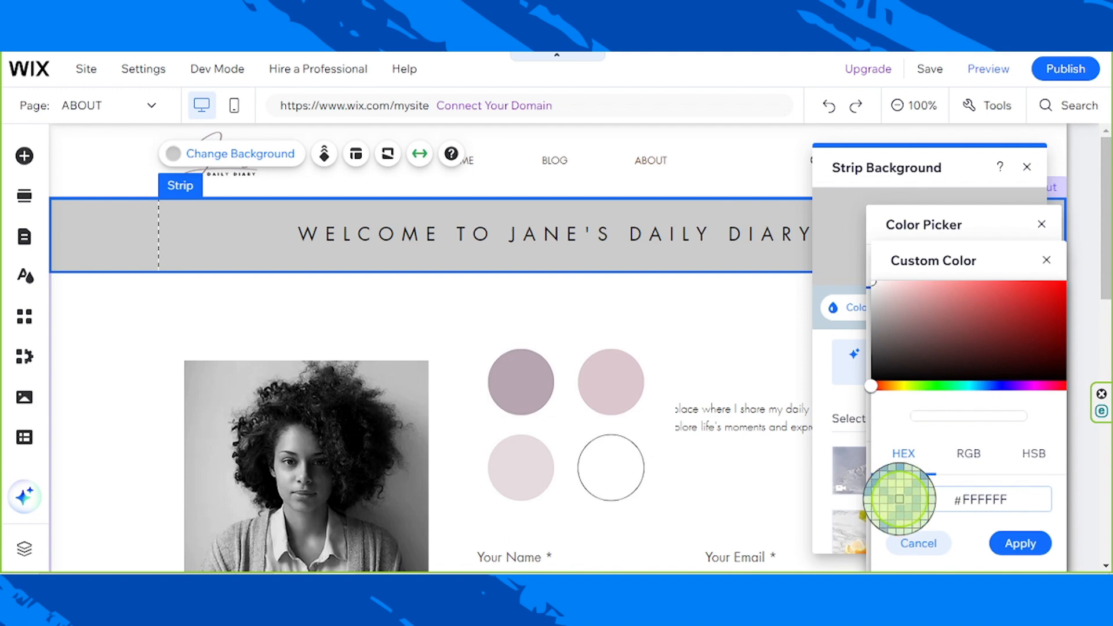
{"action": "left_click", "coordinate": [522, 473]}
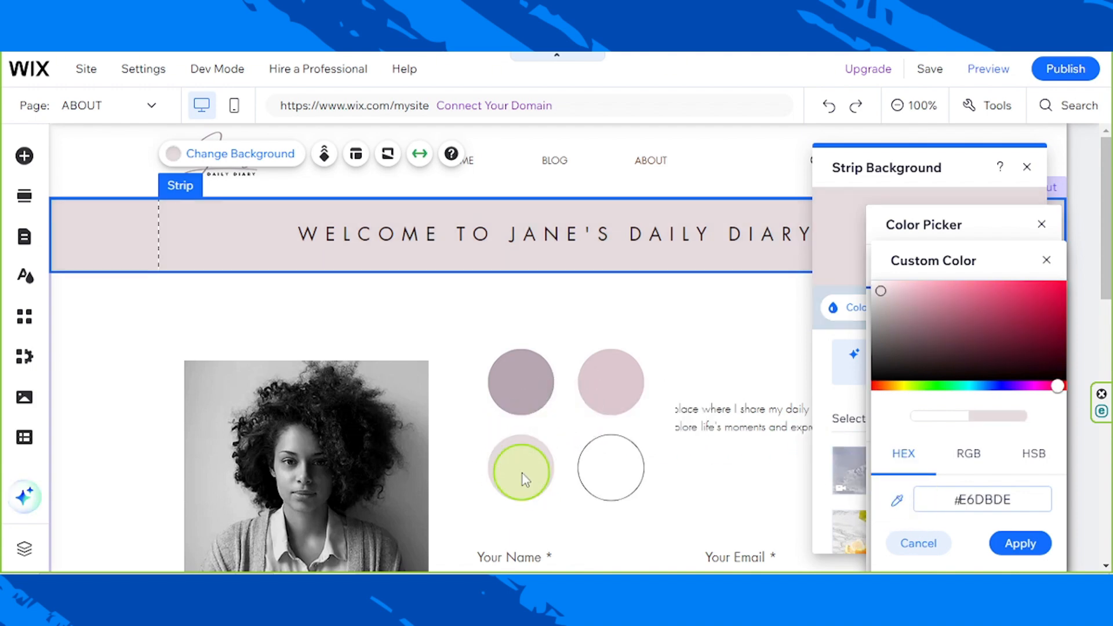
{"action": "left_click", "coordinate": [1045, 261]}
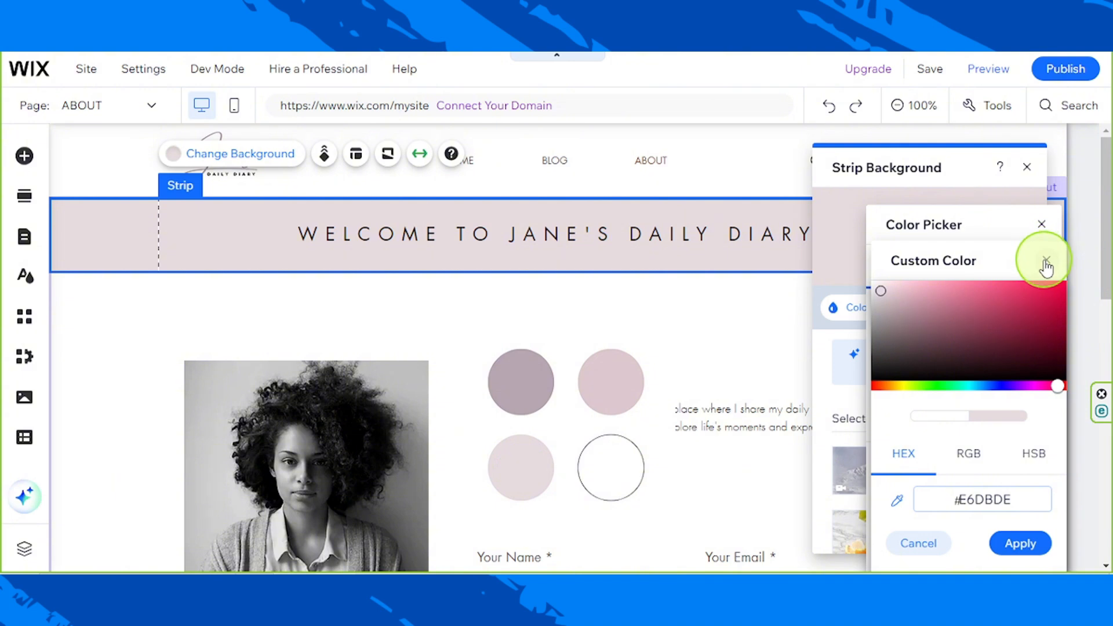
{"action": "left_click", "coordinate": [1045, 225]}
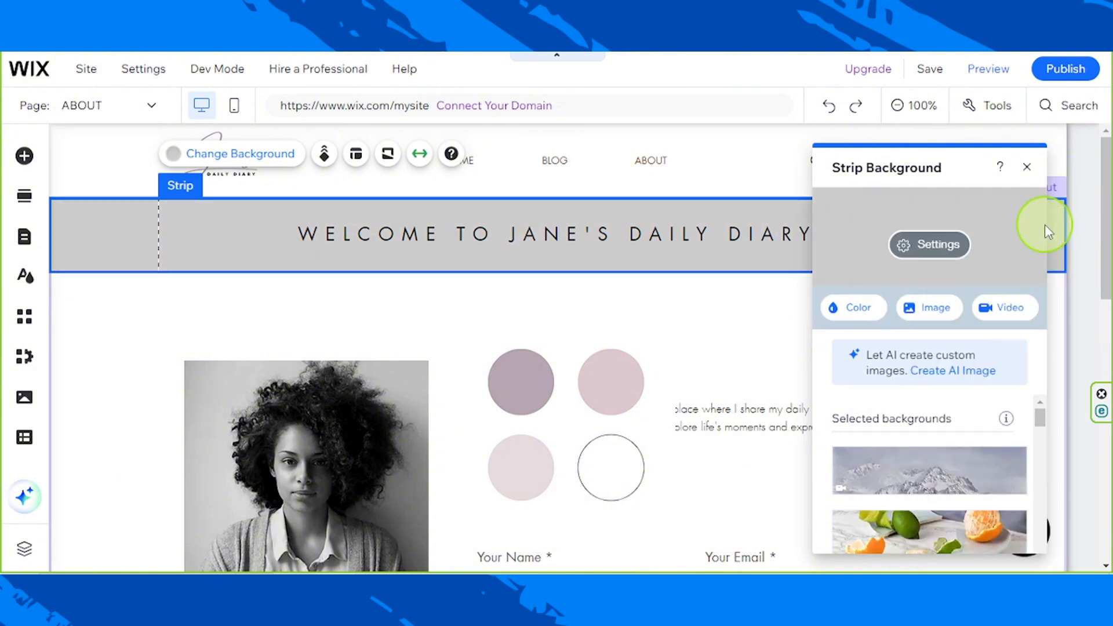
Sample the palette image's pale pink circle as new theme color #E6DBDE and apply it to the welcome strip's background.
{"action": "left_click", "coordinate": [867, 316]}
{"action": "left_click", "coordinate": [960, 380]}
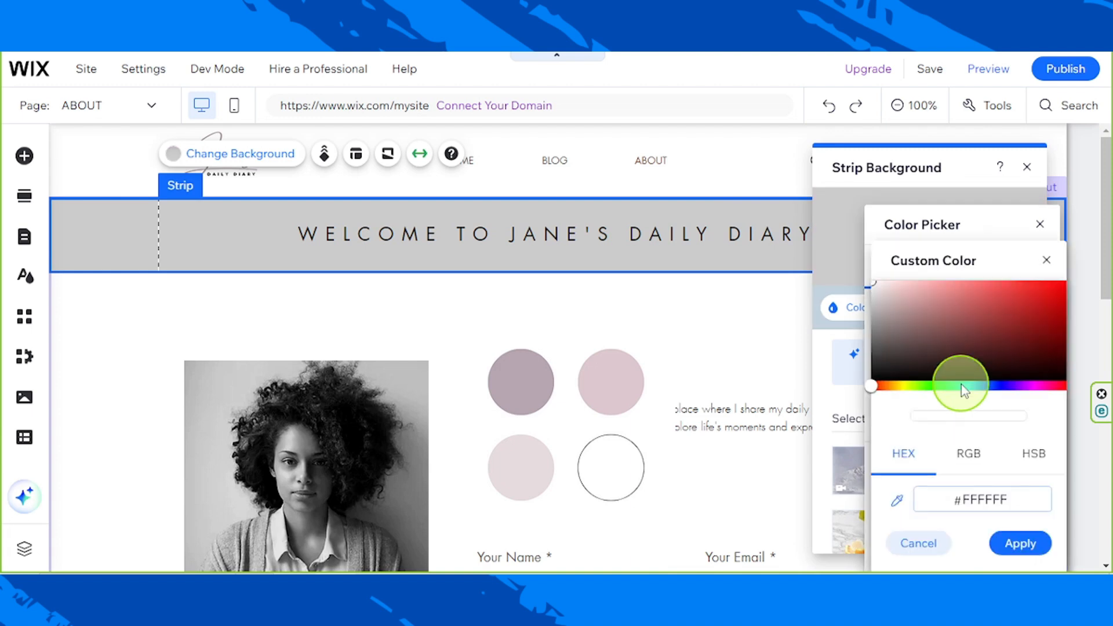
{"action": "left_click", "coordinate": [897, 498]}
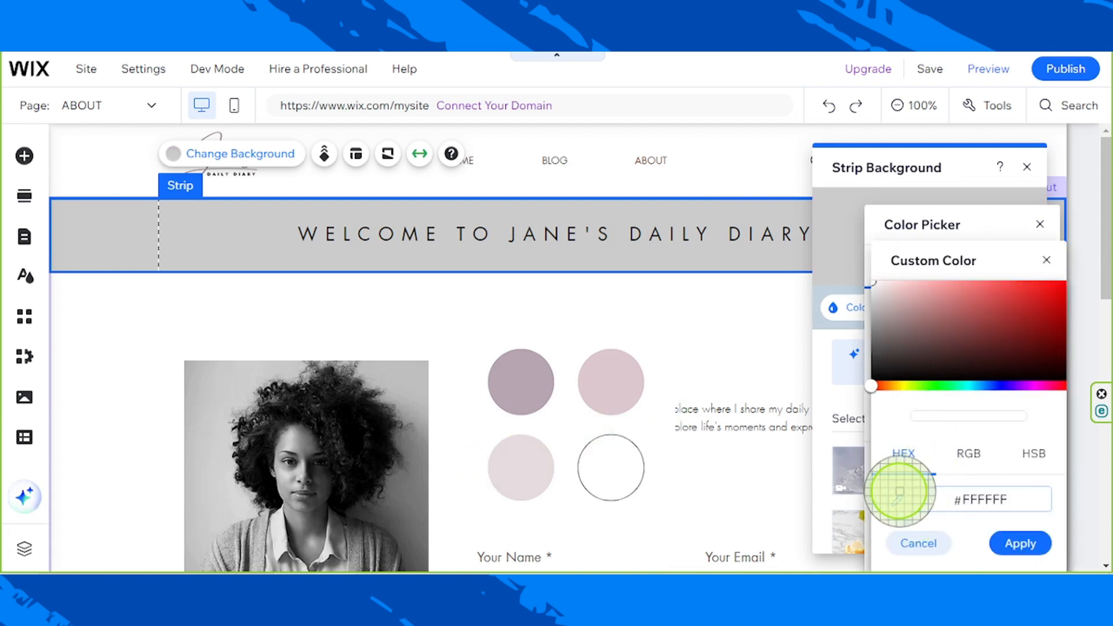
{"action": "left_click", "coordinate": [507, 461]}
{"action": "left_click", "coordinate": [1008, 548]}
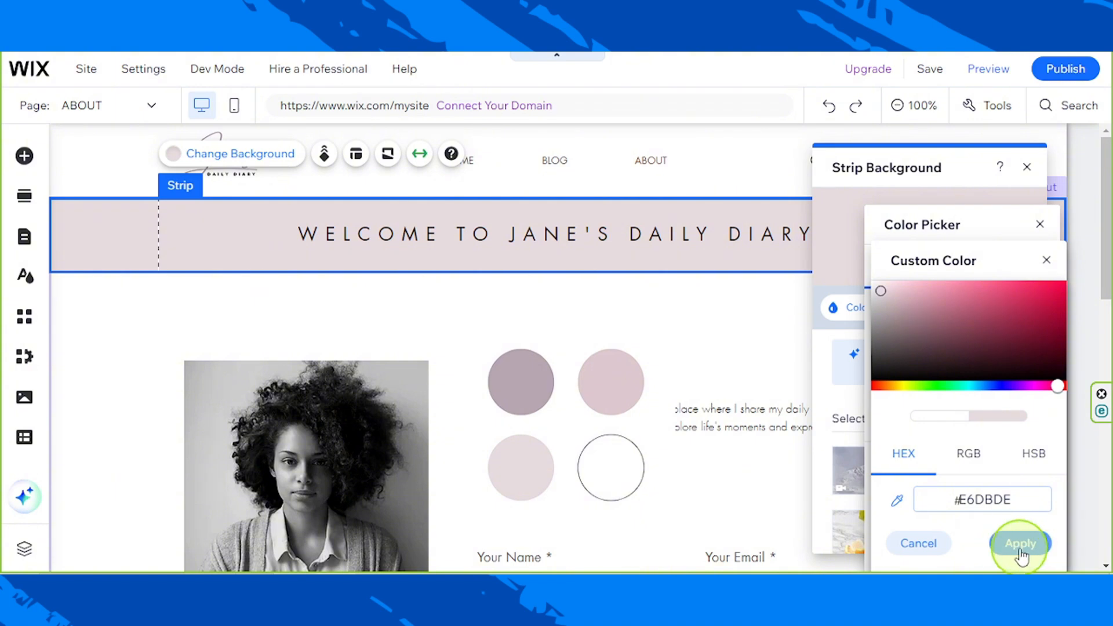
{"action": "left_click", "coordinate": [1021, 548]}
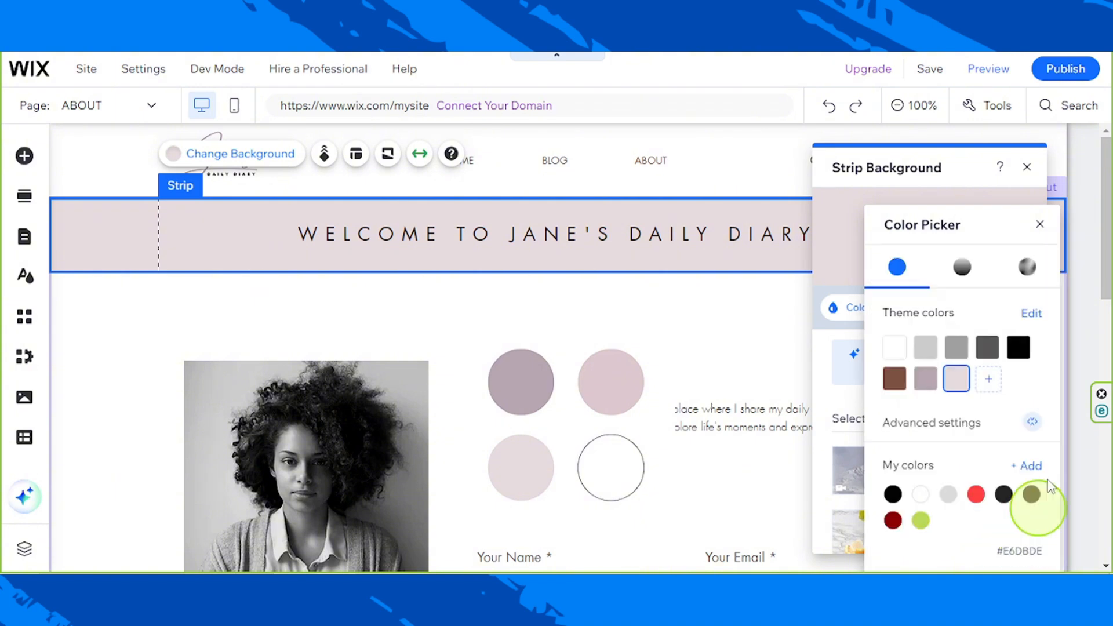
Change the color of the whole WELCOME TO JANE'S DAILY DIARY heading to white #FFFFFF.
{"action": "left_click", "coordinate": [1040, 224]}
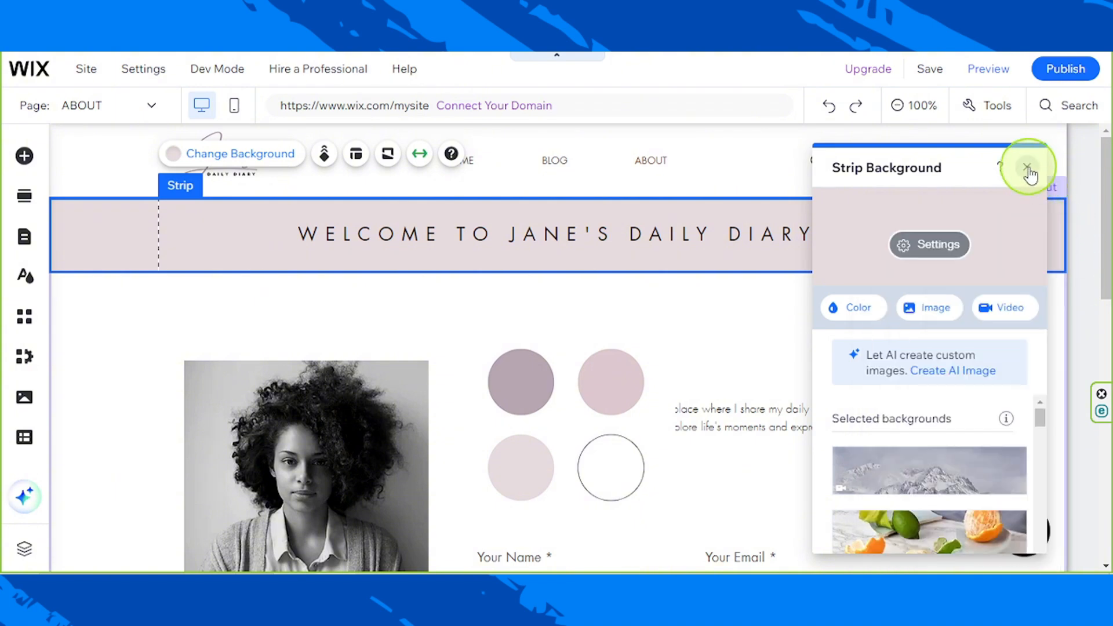
{"action": "left_click", "coordinate": [1027, 167]}
{"action": "double_click", "coordinate": [571, 232]}
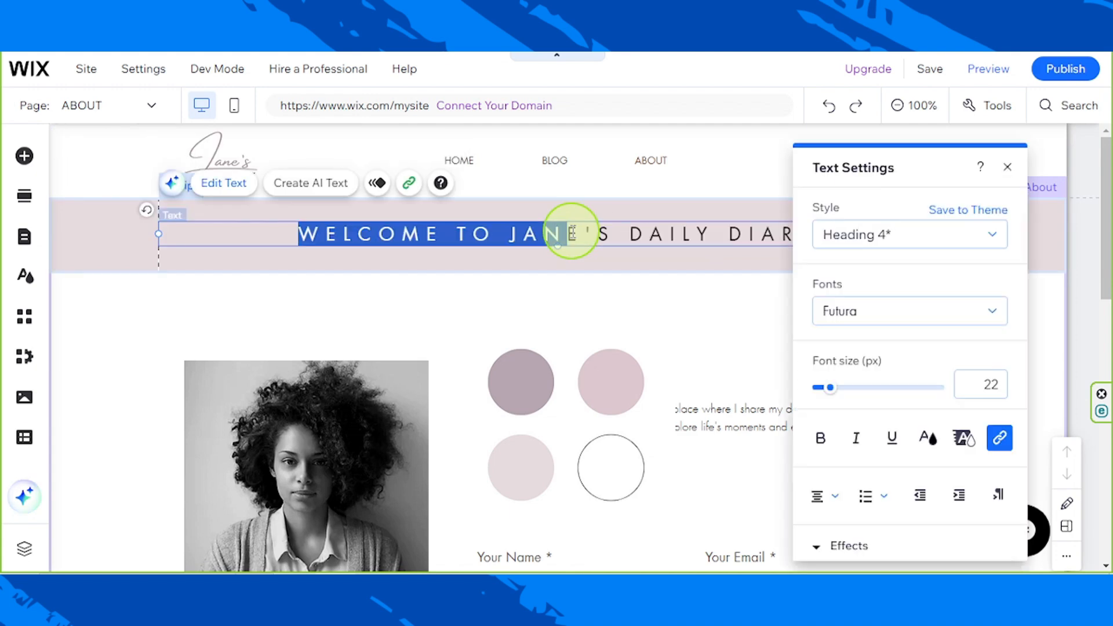
{"action": "double_click", "coordinate": [572, 231]}
{"action": "triple_click", "coordinate": [572, 234]}
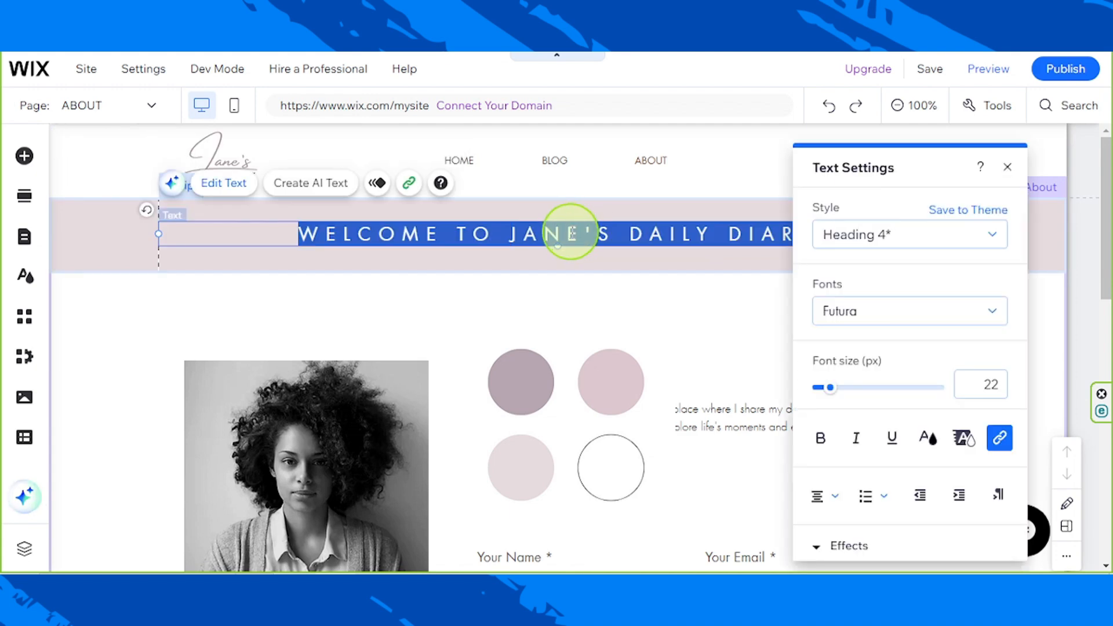
{"action": "left_click", "coordinate": [929, 440]}
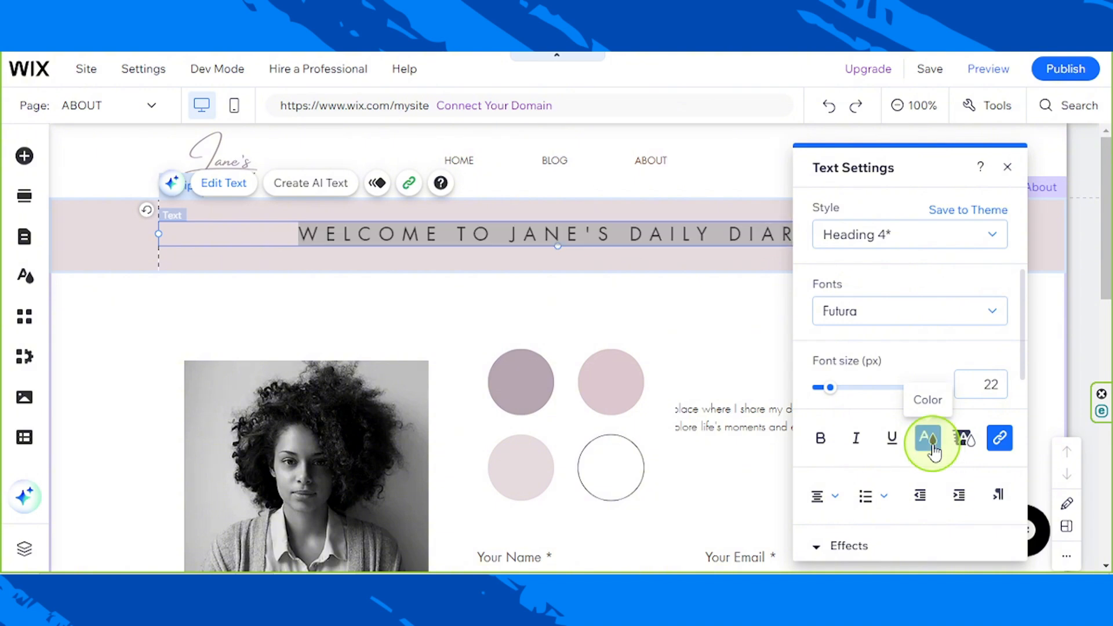
{"action": "left_click", "coordinate": [839, 448]}
{"action": "left_click", "coordinate": [837, 446]}
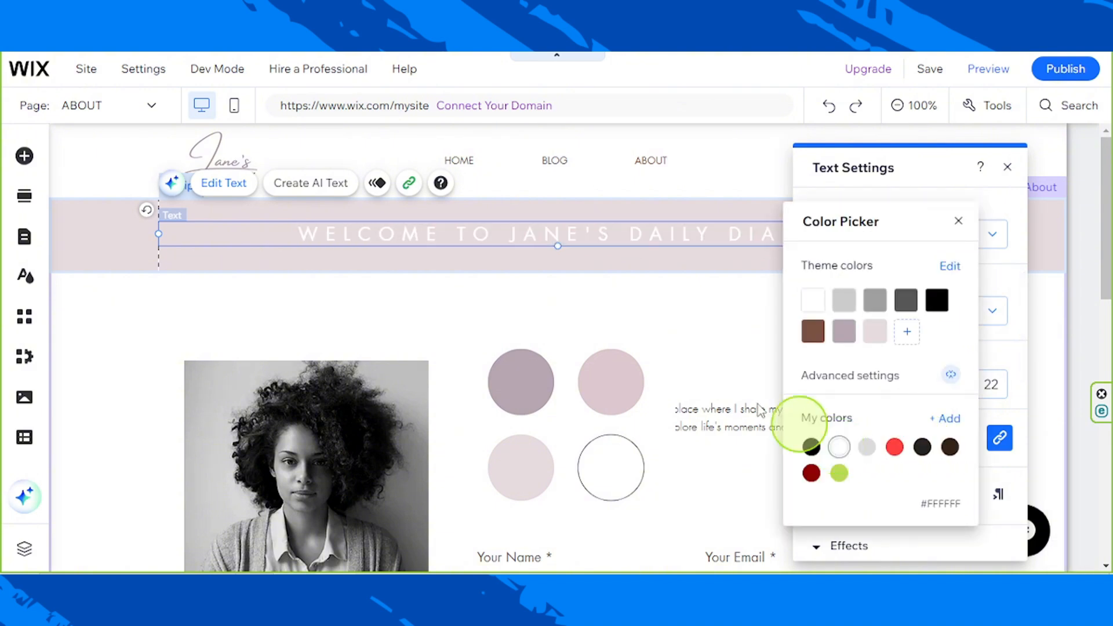
{"action": "left_click", "coordinate": [114, 227]}
{"action": "left_click", "coordinate": [114, 227]}
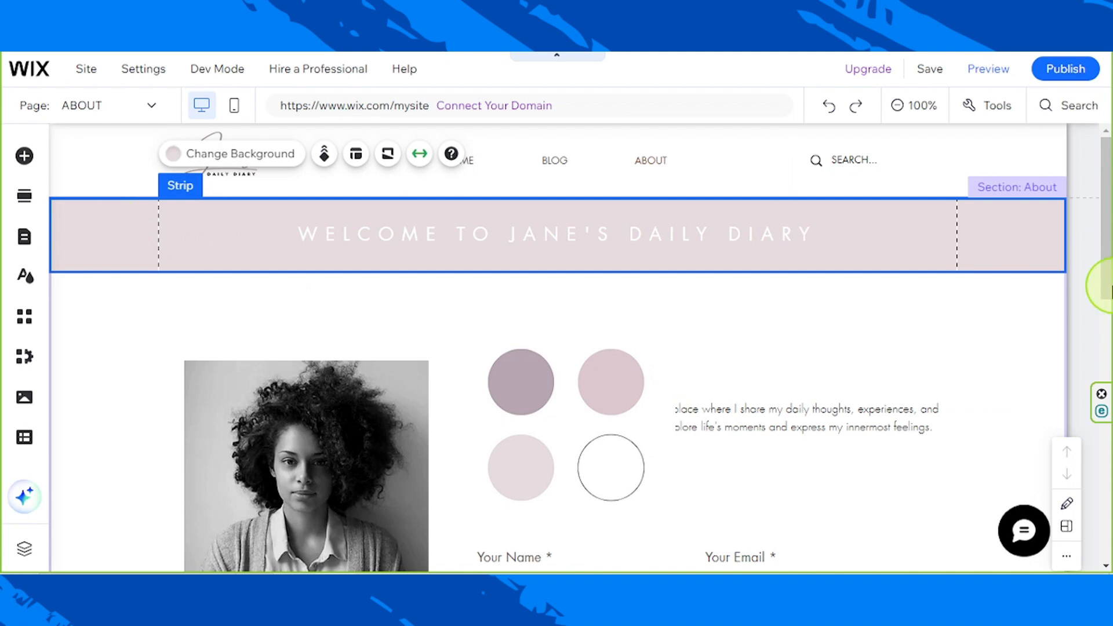
Sample the palette image's dark mauve circle as new theme color #B6A6B0 and apply it to the welcome heading text.
{"action": "left_click", "coordinate": [722, 226]}
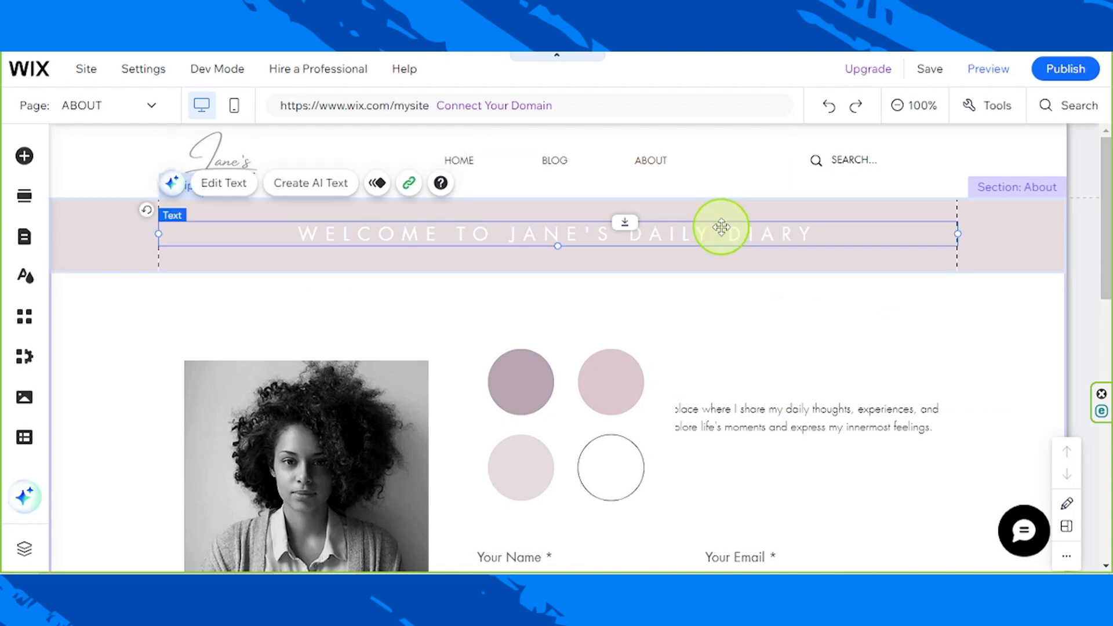
{"action": "double_click", "coordinate": [777, 238]}
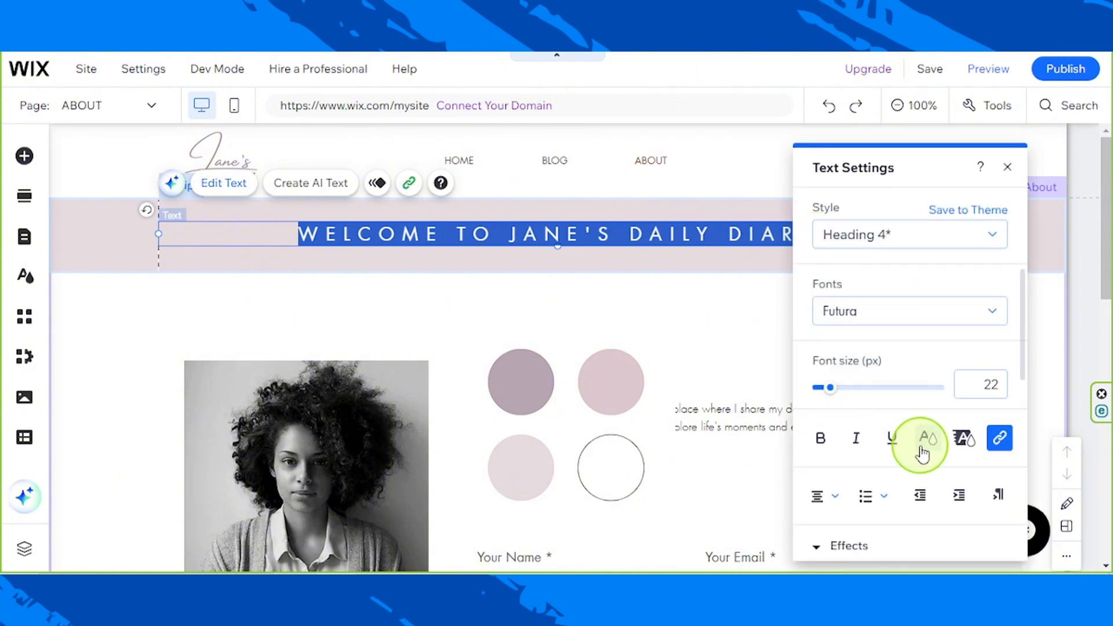
{"action": "left_click", "coordinate": [925, 447]}
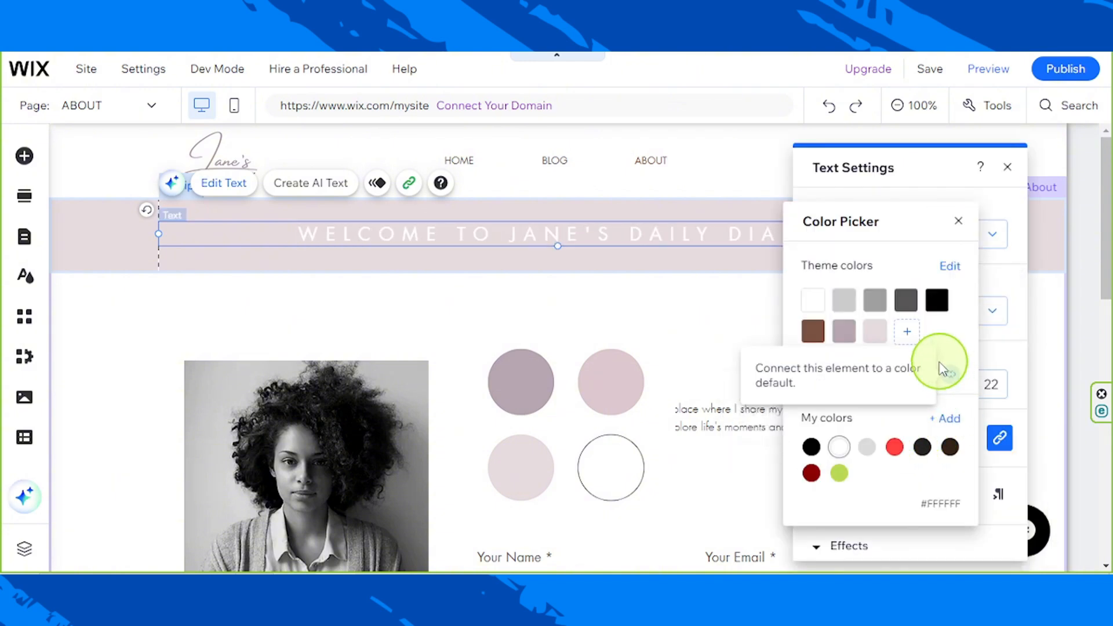
{"action": "left_click", "coordinate": [907, 331]}
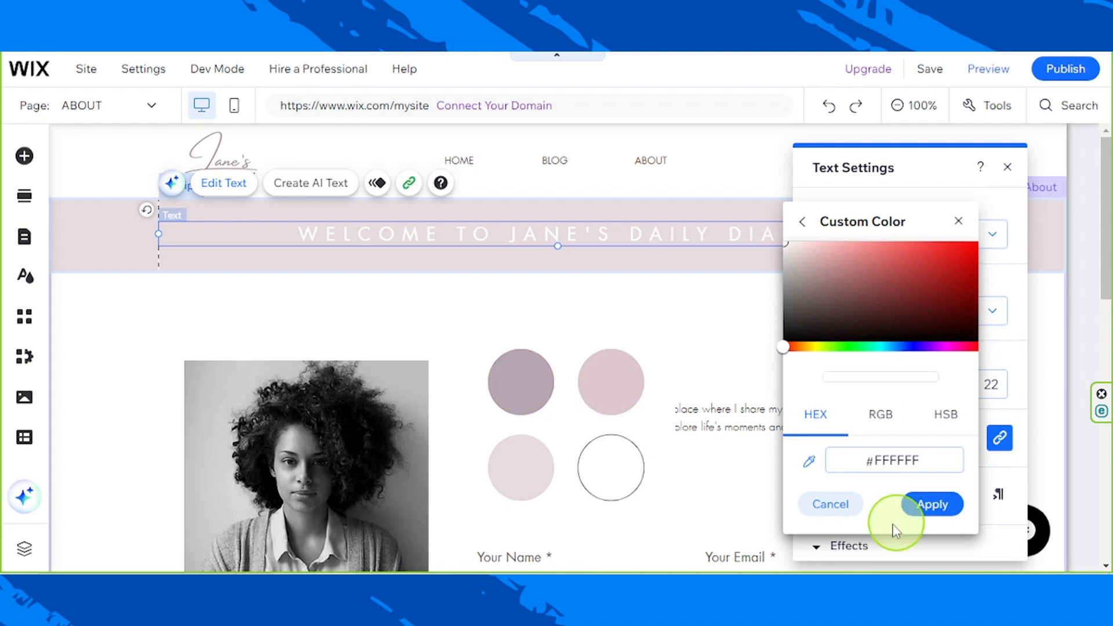
{"action": "left_click", "coordinate": [810, 461]}
{"action": "left_click", "coordinate": [520, 381]}
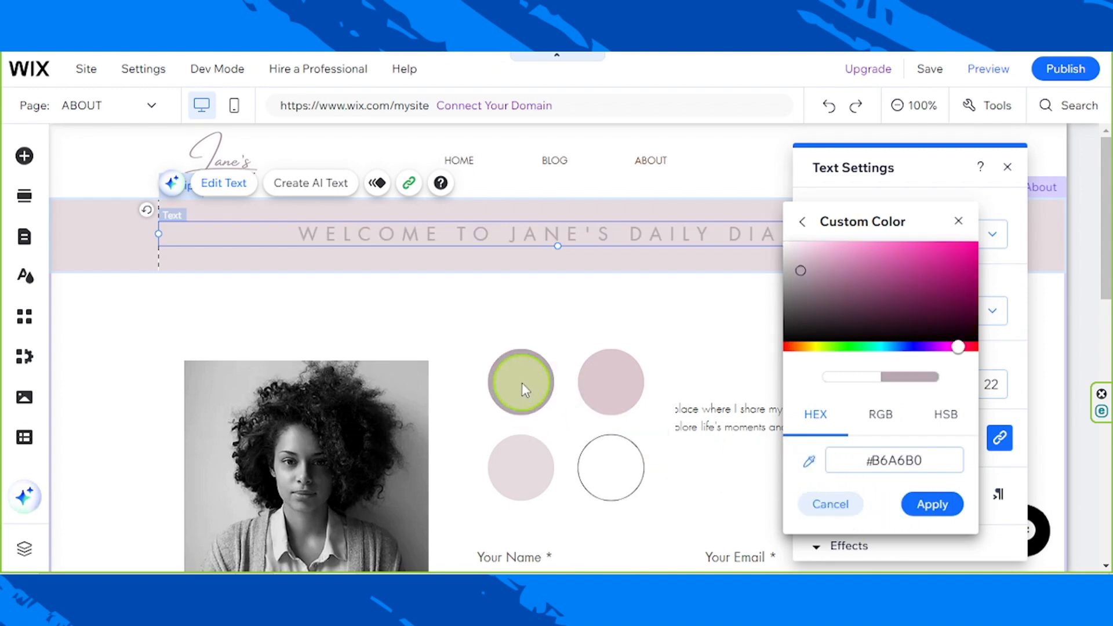
{"action": "left_click", "coordinate": [931, 504]}
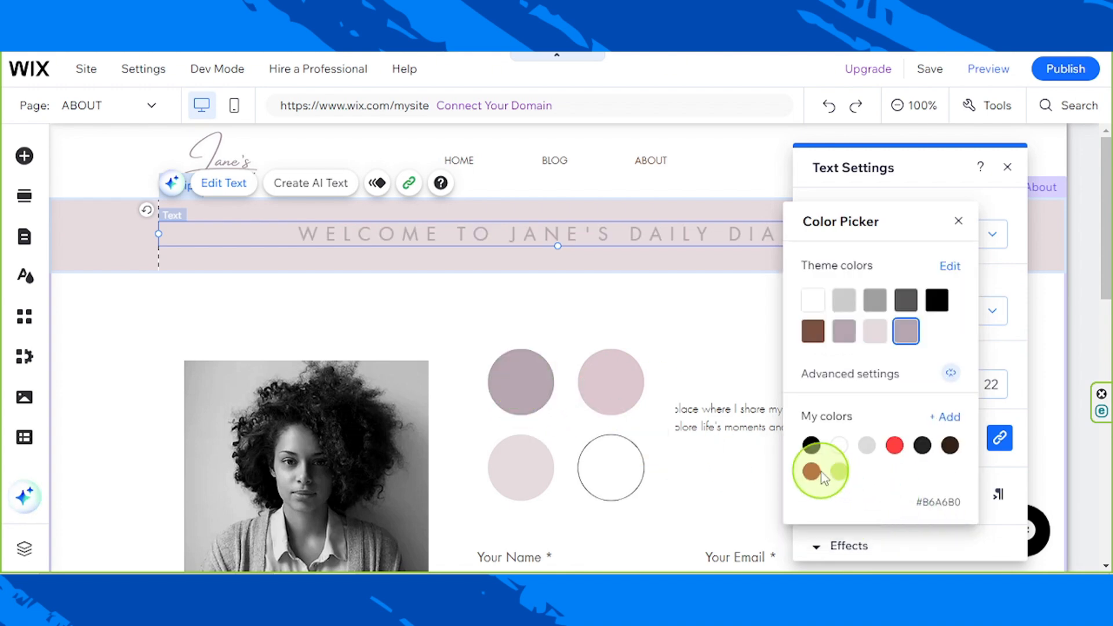
{"action": "left_click", "coordinate": [207, 298]}
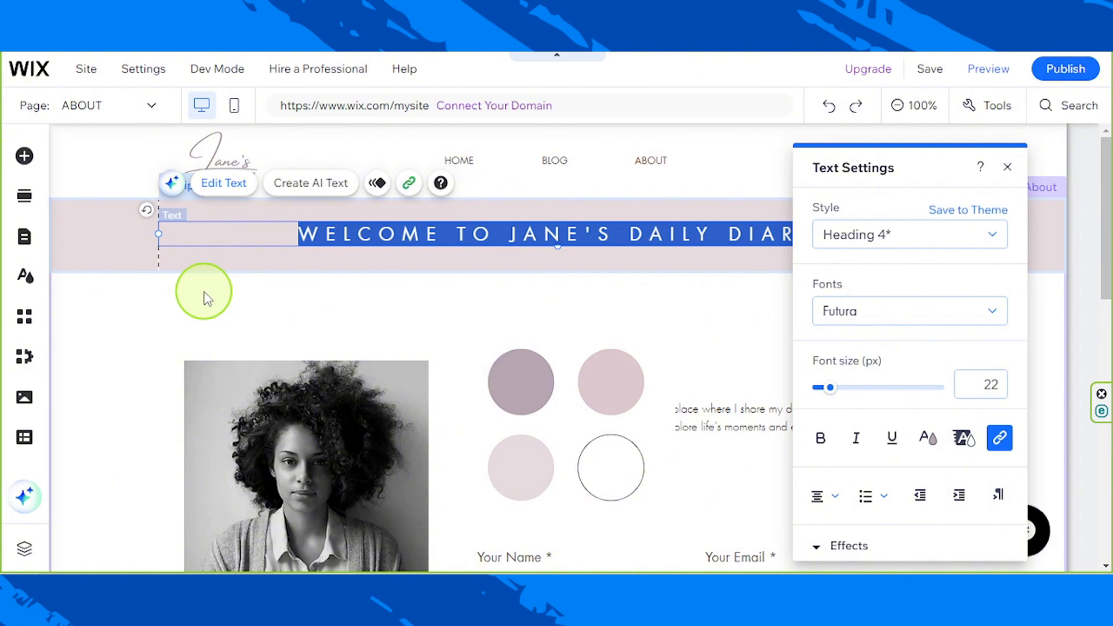
{"action": "left_click", "coordinate": [208, 299]}
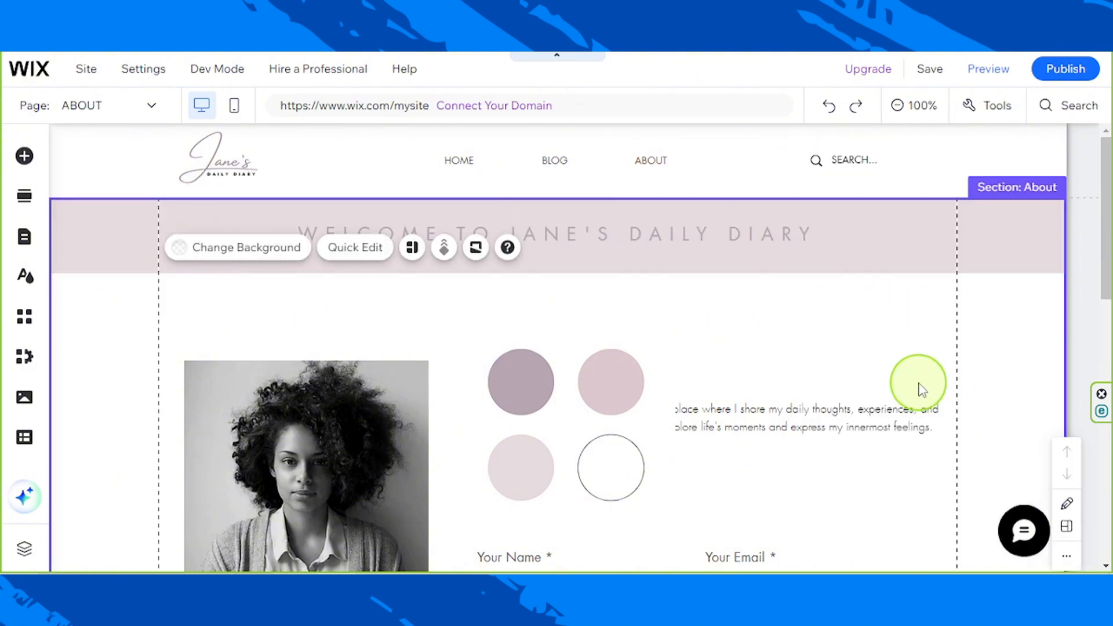
Delete the four-circle color palette image from the ABOUT page.
{"action": "scroll", "coordinate": [922, 383], "scroll_direction": "down", "scroll_amount": 2}
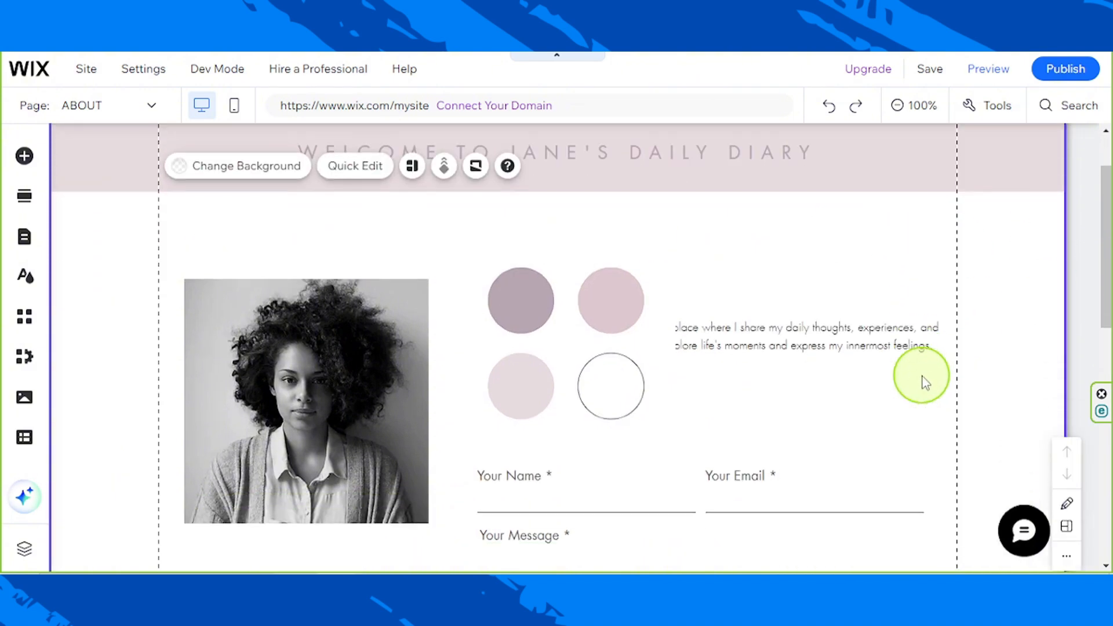
{"action": "left_click", "coordinate": [521, 302]}
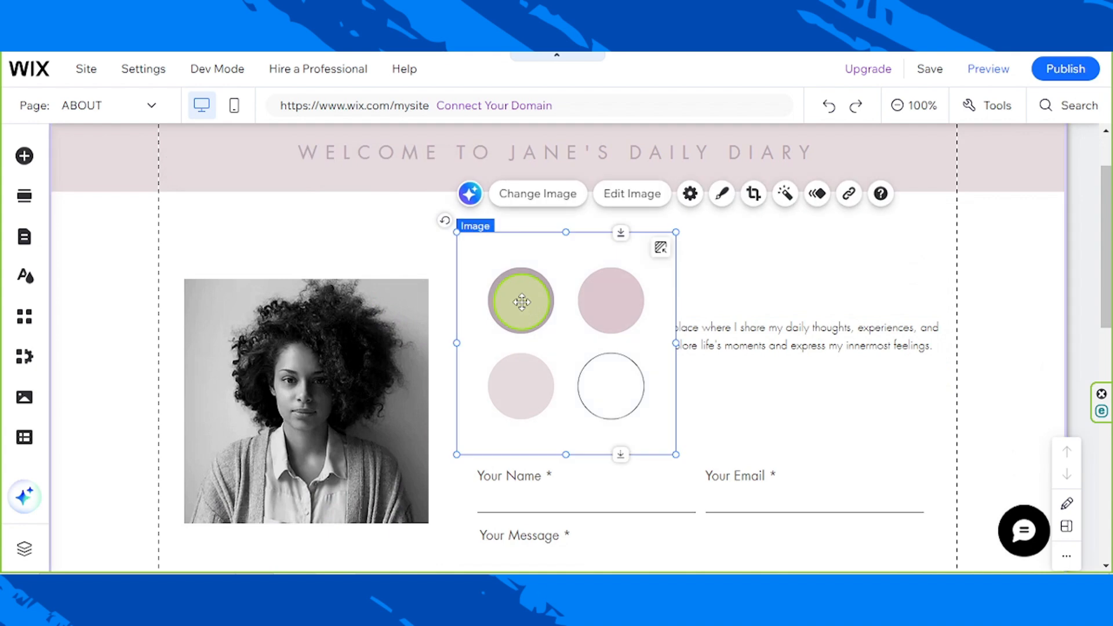
{"action": "key", "text": "Delete"}
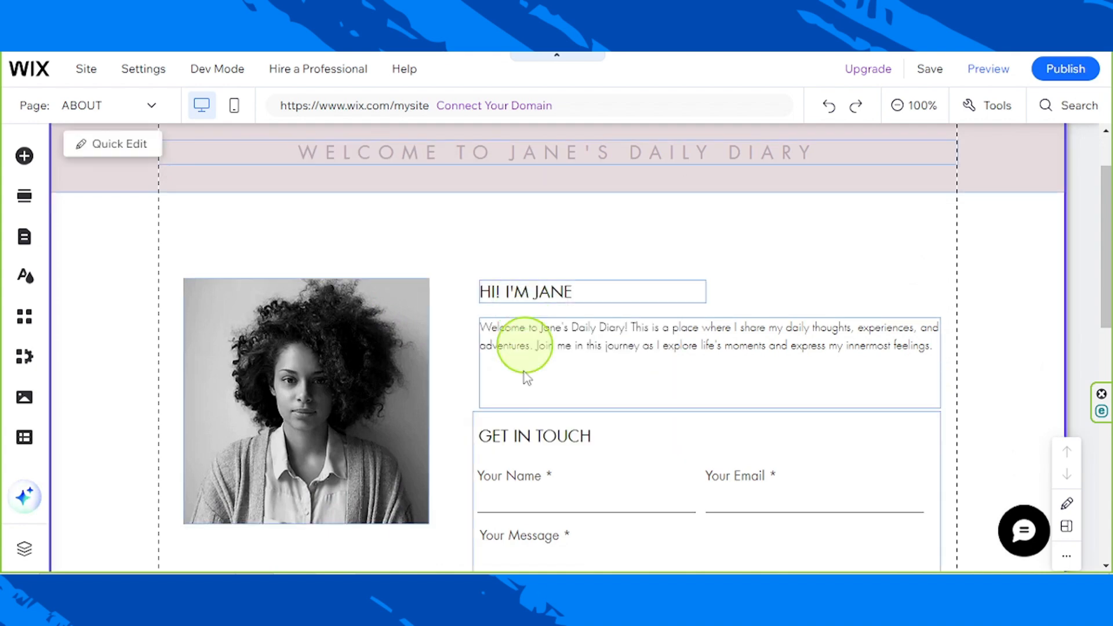
Replace the portrait photo with the Media from Wix picture of a woman at wooden craft shelves, found by searching "arts and crafts".
{"action": "left_click", "coordinate": [356, 471]}
{"action": "scroll", "coordinate": [405, 443], "scroll_direction": "down", "scroll_amount": 4}
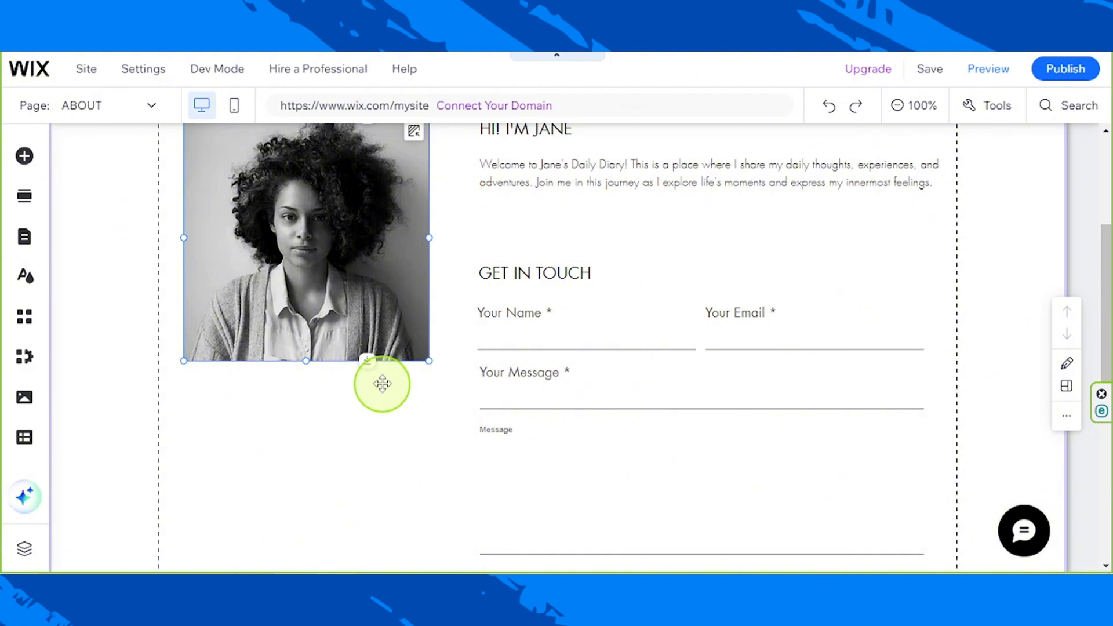
{"action": "scroll", "coordinate": [382, 384], "scroll_direction": "up", "scroll_amount": 4}
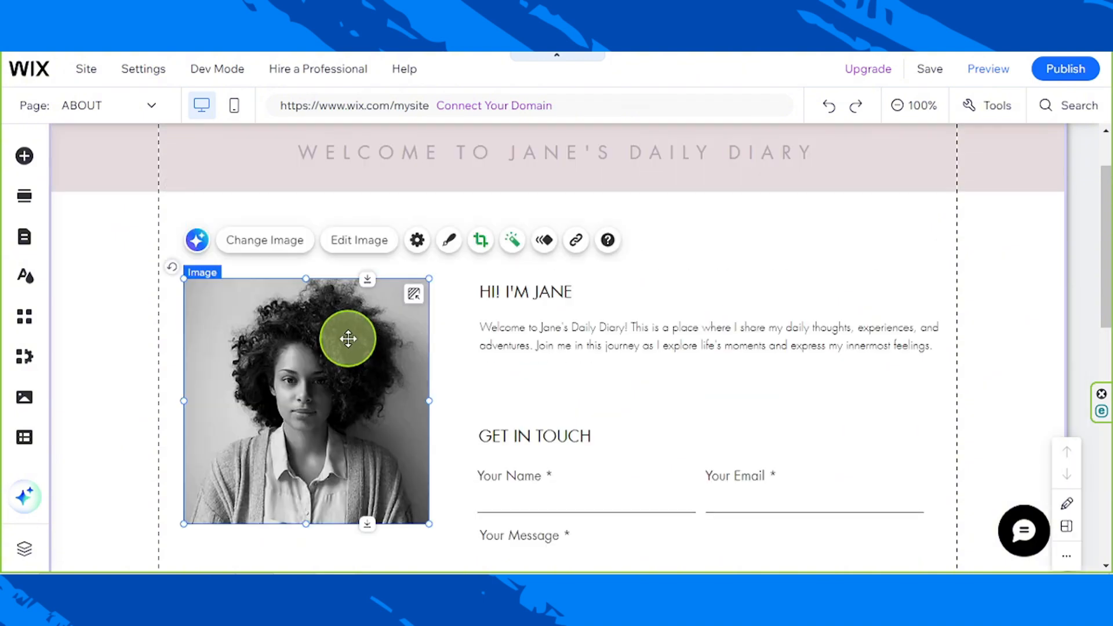
{"action": "left_click", "coordinate": [268, 249]}
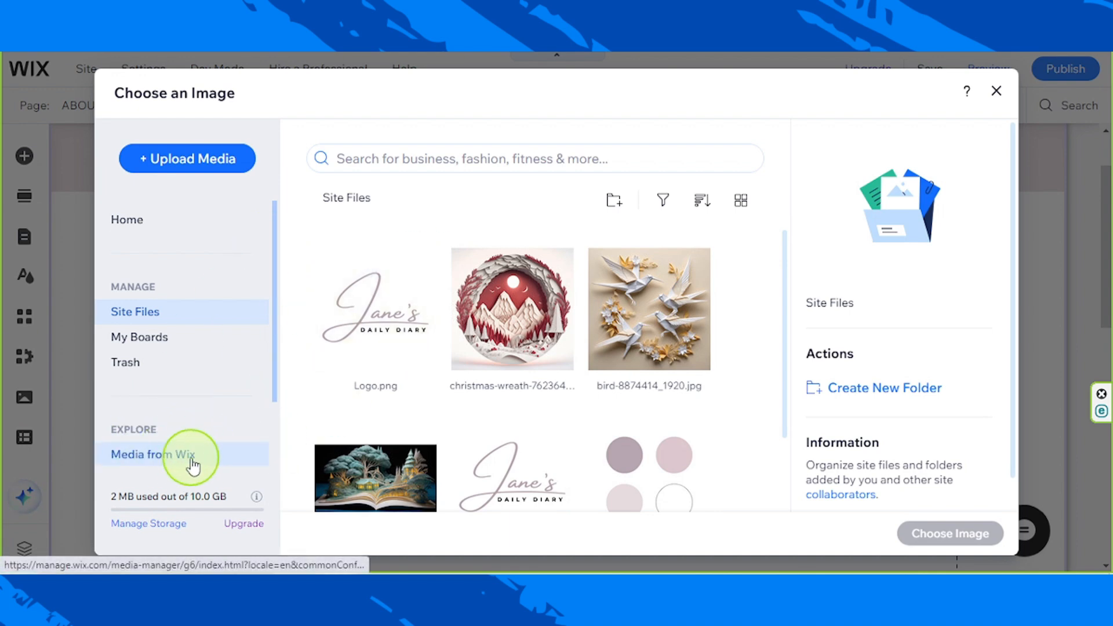
{"action": "left_click", "coordinate": [163, 458]}
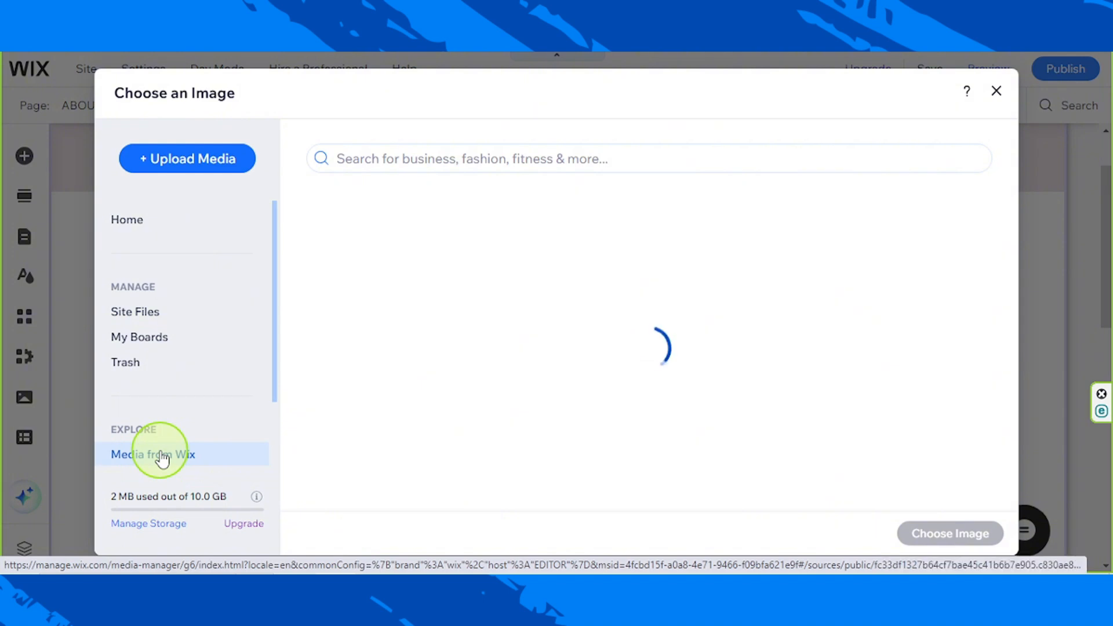
{"action": "left_click", "coordinate": [458, 151]}
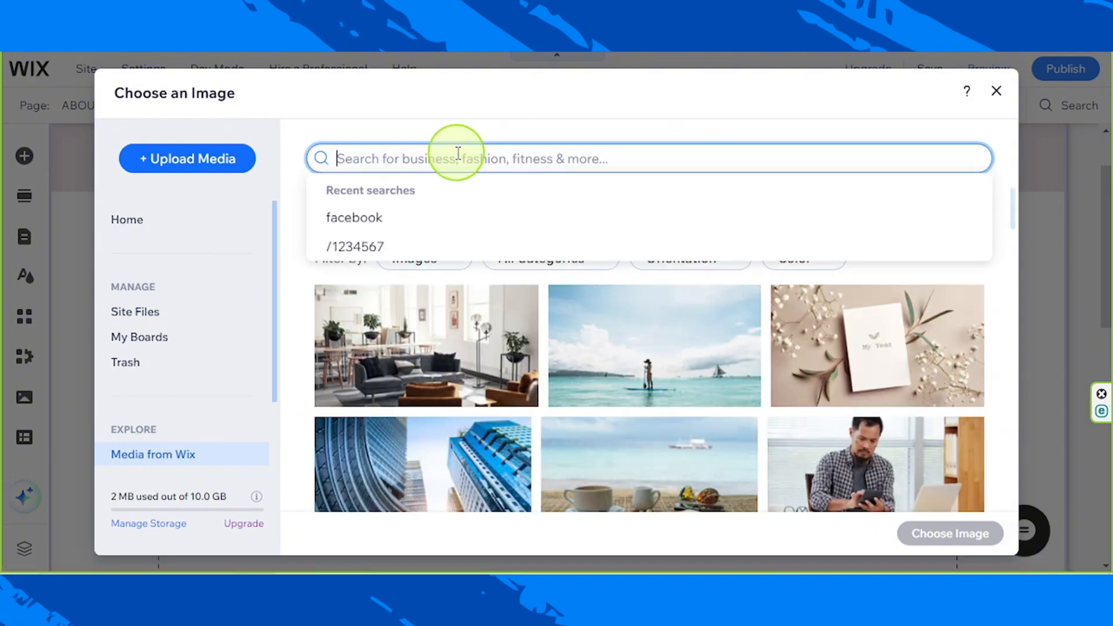
{"action": "type", "text": "=qw"}
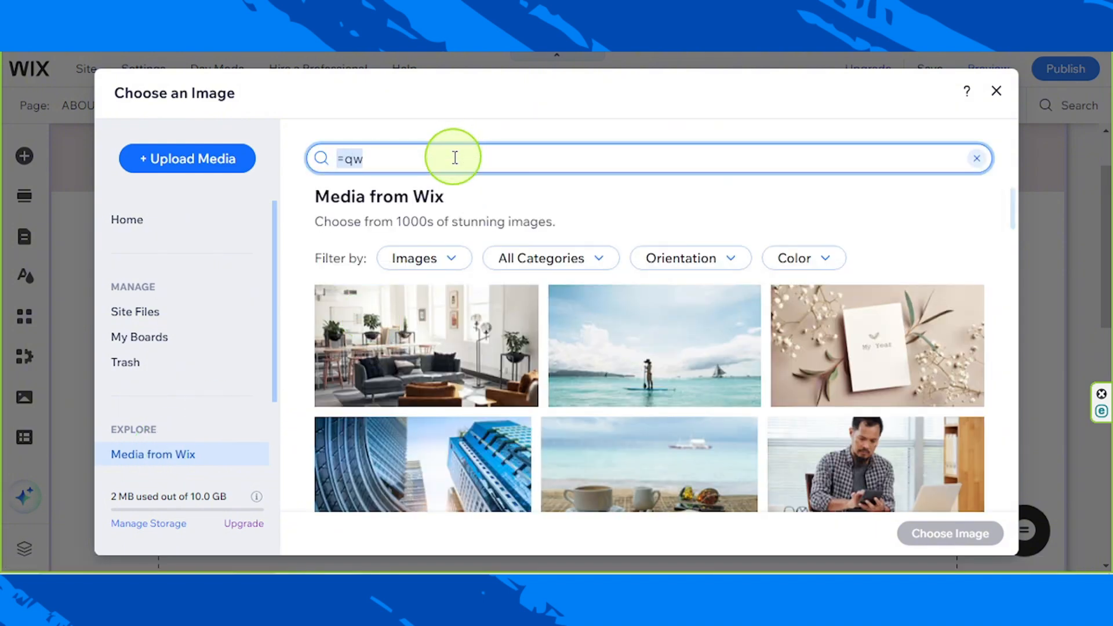
{"action": "type", "text": "arts"}
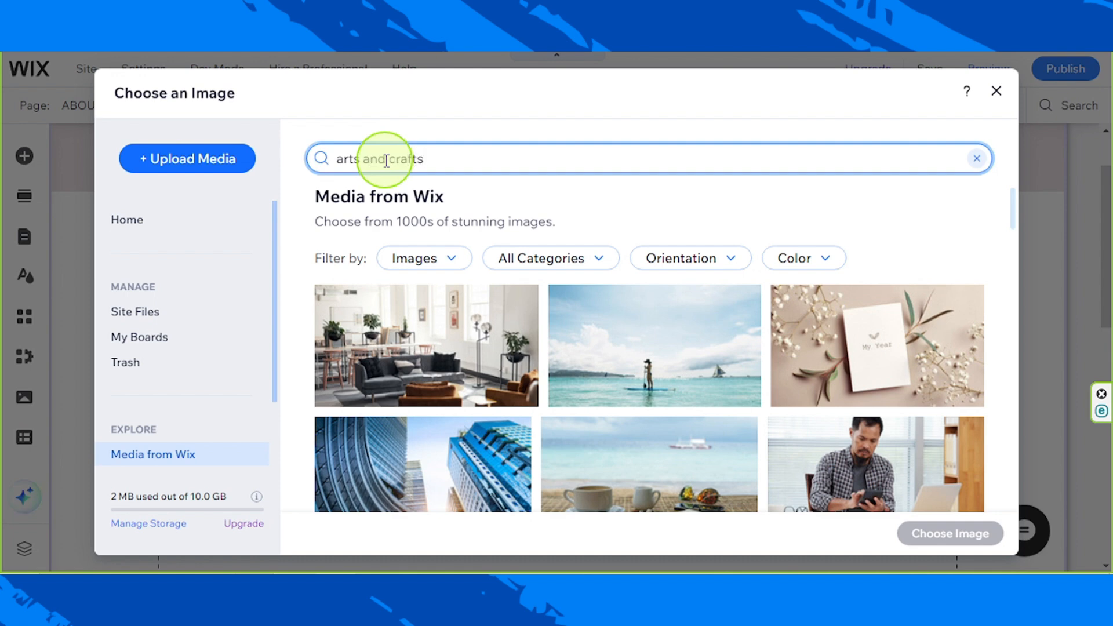
{"action": "type", "text": " and crafts"}
{"action": "key", "text": "Return"}
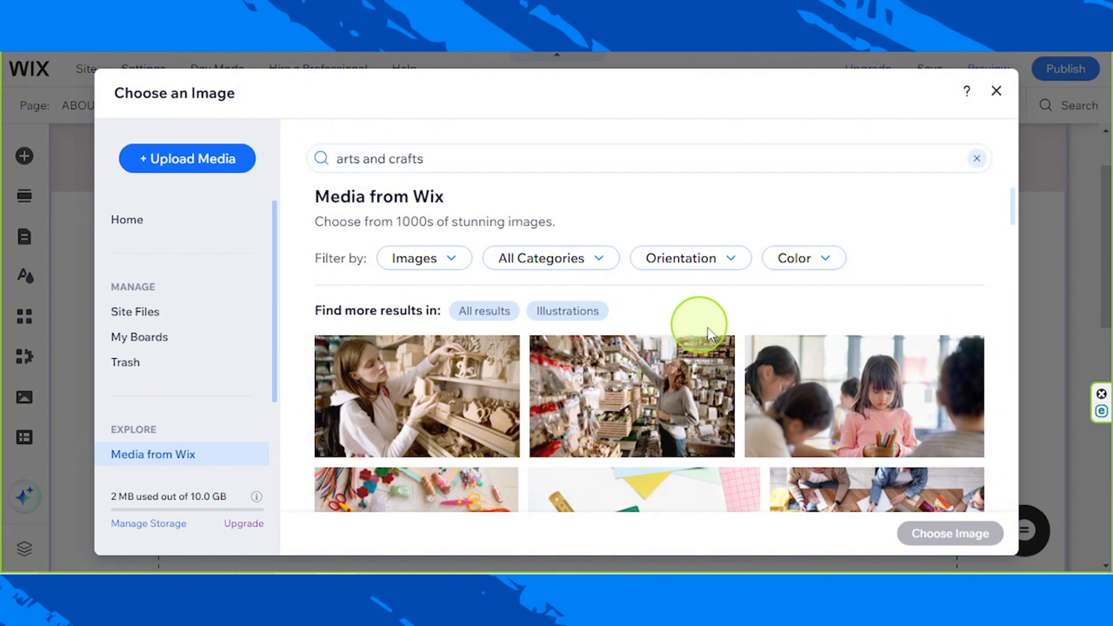
{"action": "left_click", "coordinate": [464, 413]}
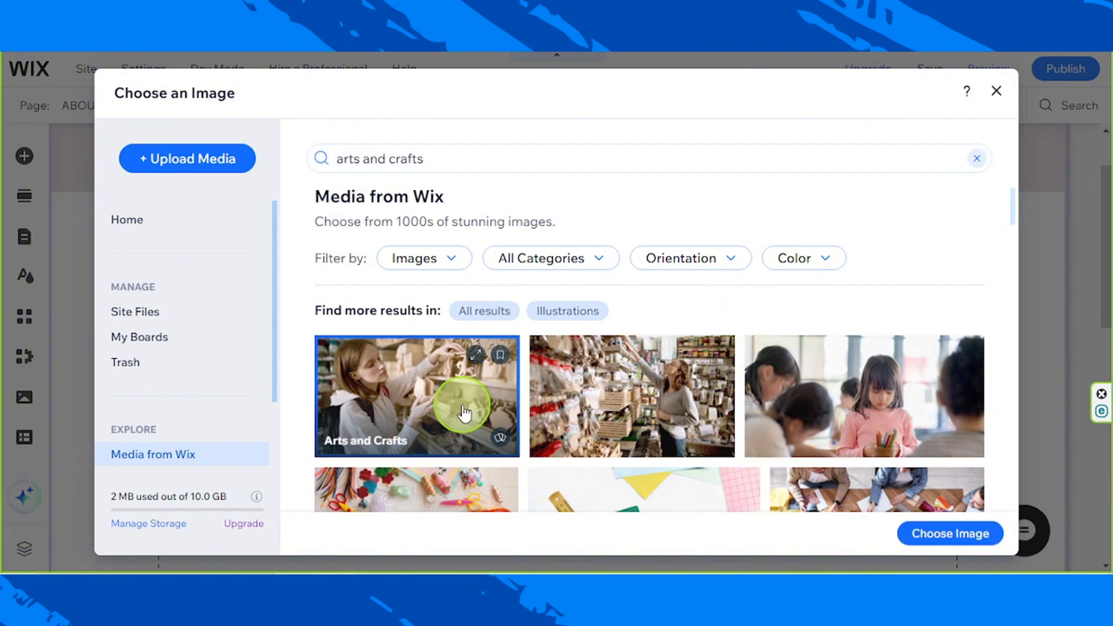
{"action": "left_click", "coordinate": [934, 536]}
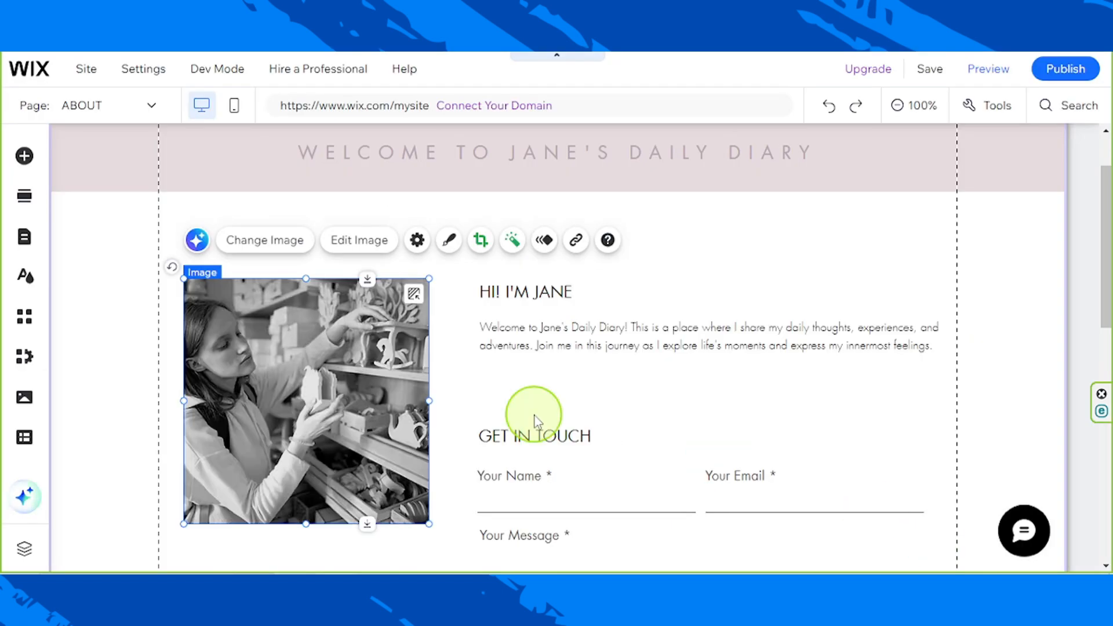
Set the new craft photo's filter to None.
{"action": "left_click", "coordinate": [512, 240]}
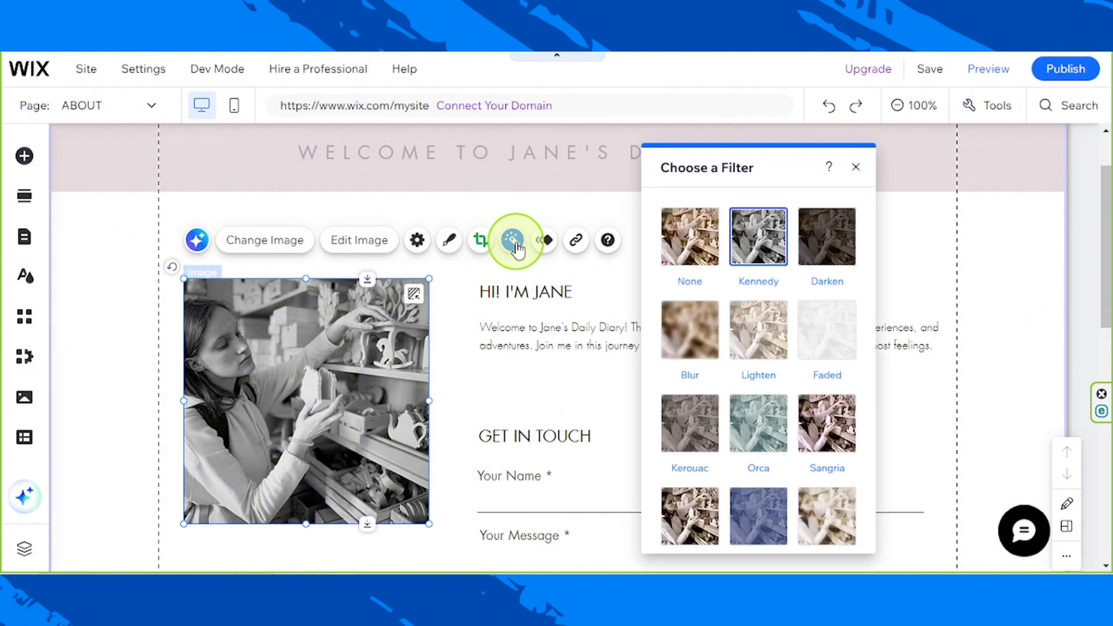
{"action": "left_click", "coordinate": [690, 248]}
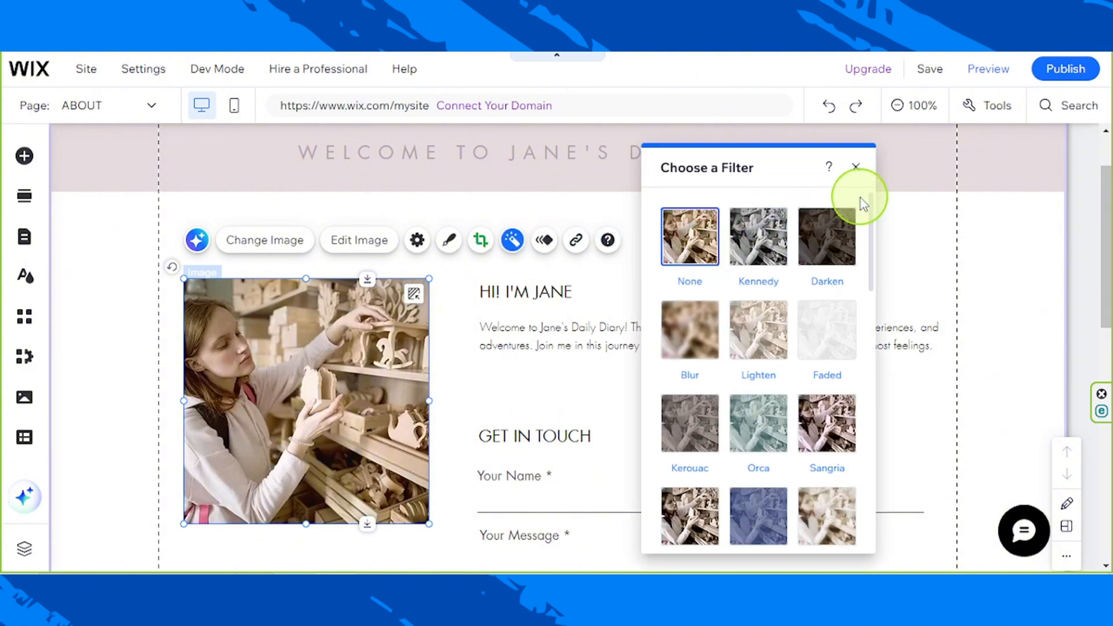
{"action": "left_click", "coordinate": [856, 167]}
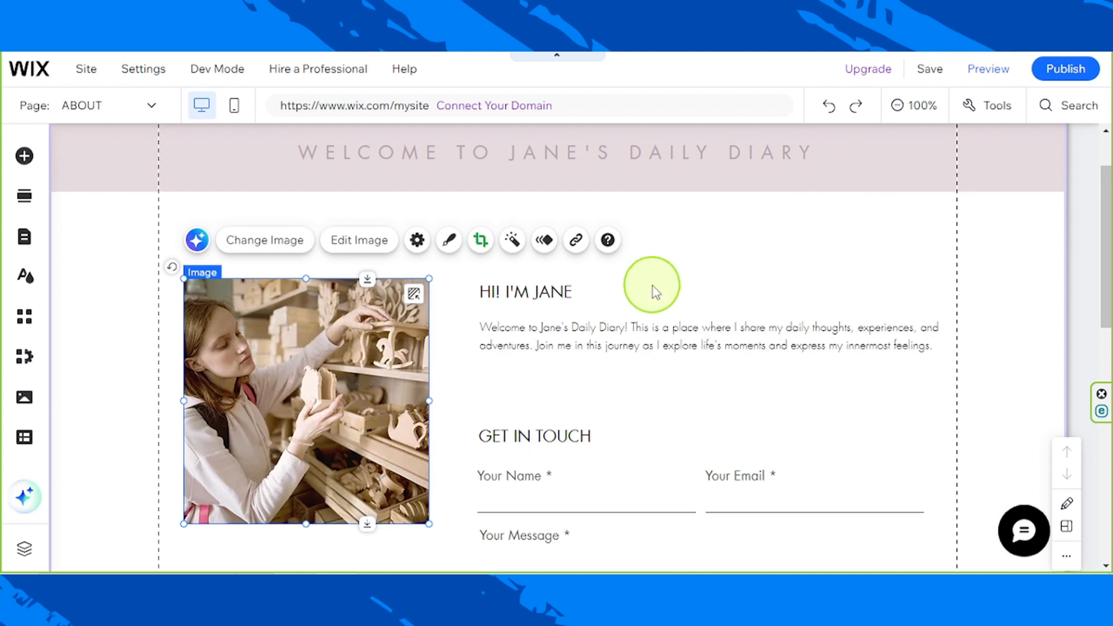
{"action": "scroll", "coordinate": [334, 475], "scroll_direction": "down", "scroll_amount": 1}
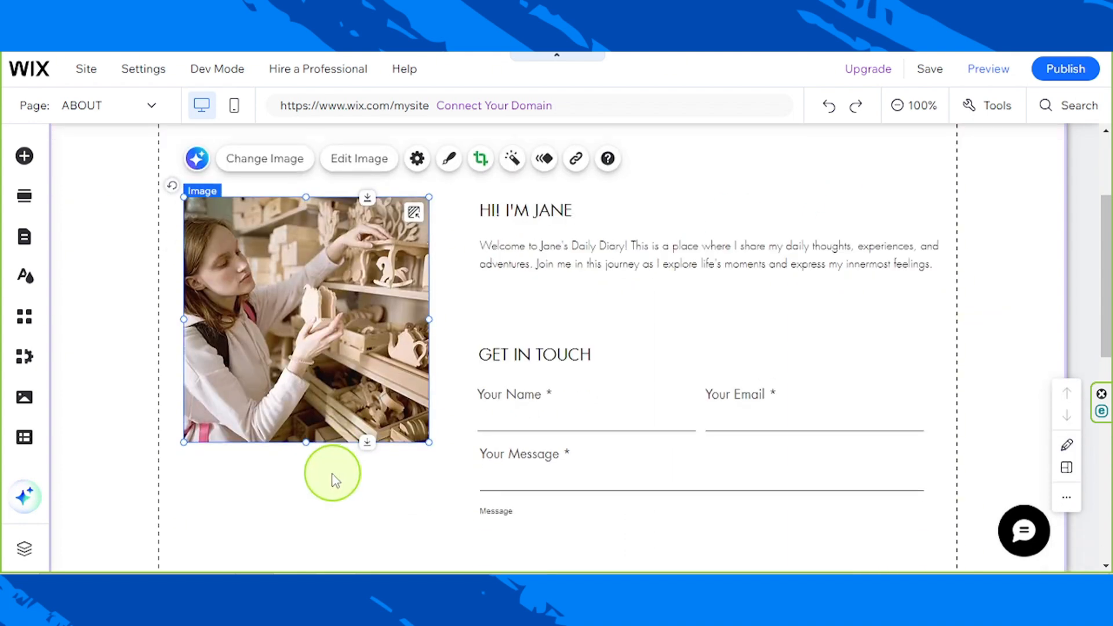
{"action": "scroll", "coordinate": [296, 440], "scroll_direction": "up", "scroll_amount": 1}
{"action": "scroll", "coordinate": [321, 558], "scroll_direction": "up", "scroll_amount": 2}
{"action": "scroll", "coordinate": [321, 557], "scroll_direction": "down", "scroll_amount": 3}
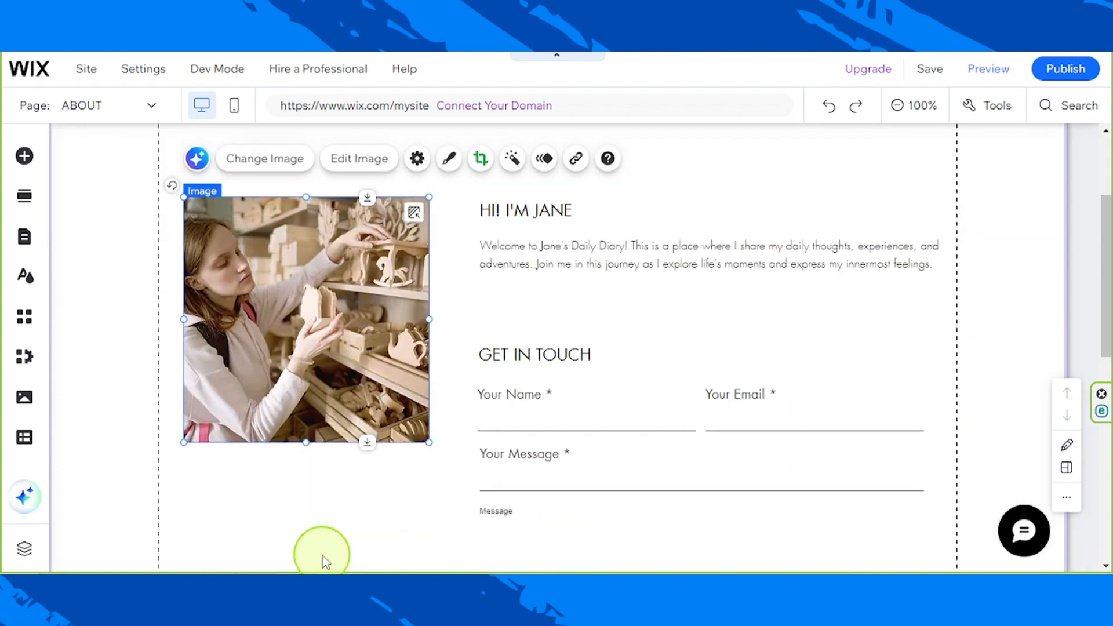
{"action": "scroll", "coordinate": [343, 524], "scroll_direction": "up", "scroll_amount": 1}
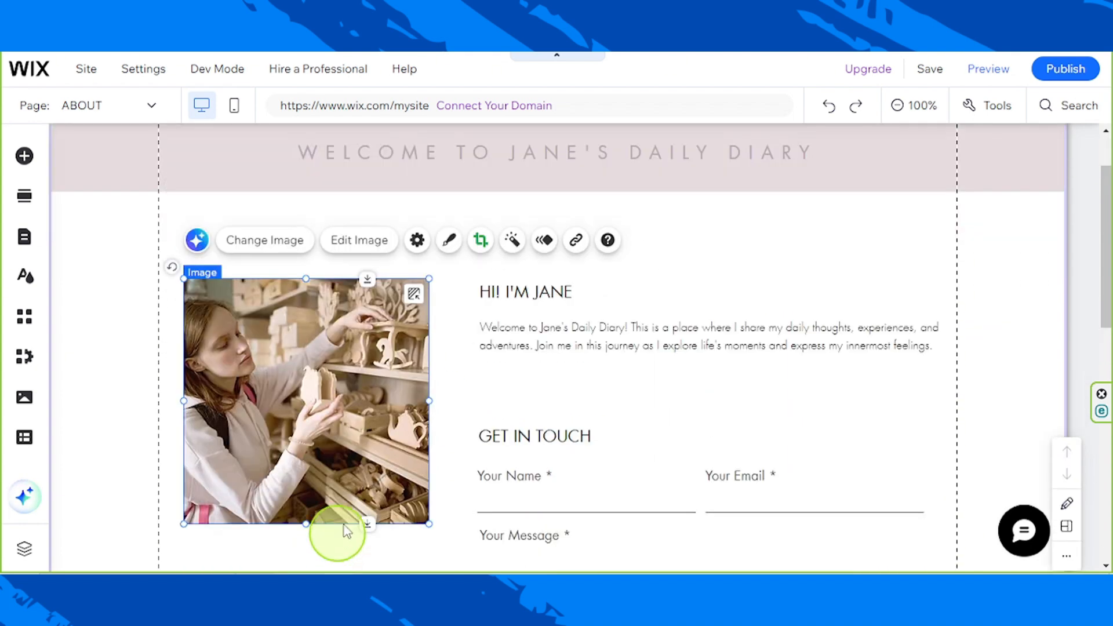
Shape-crop the craft photo with the last rounded blob shape, shifting the picture so the woman sits inside the shape.
{"action": "left_click", "coordinate": [480, 245]}
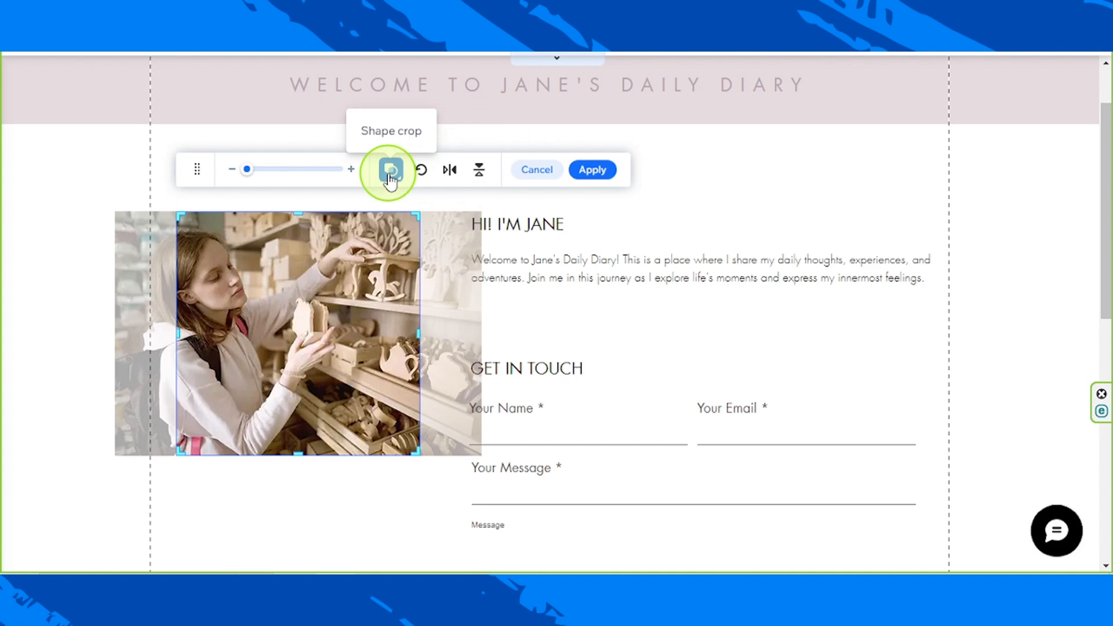
{"action": "left_click", "coordinate": [390, 174]}
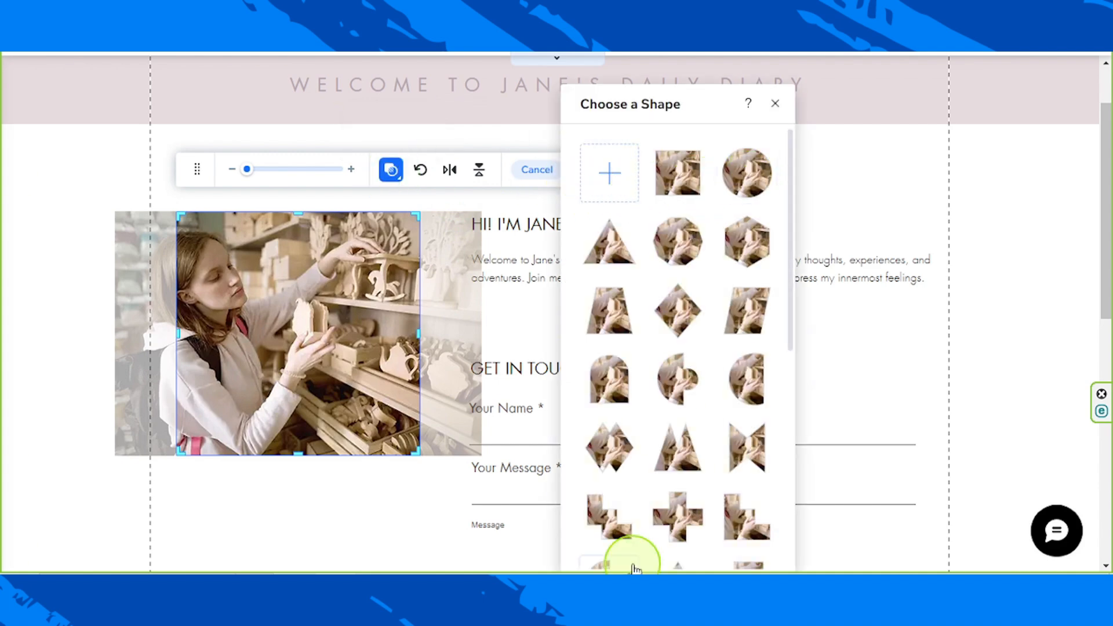
{"action": "scroll", "coordinate": [621, 551], "scroll_direction": "down", "scroll_amount": 5}
{"action": "scroll", "coordinate": [648, 555], "scroll_direction": "down", "scroll_amount": 2}
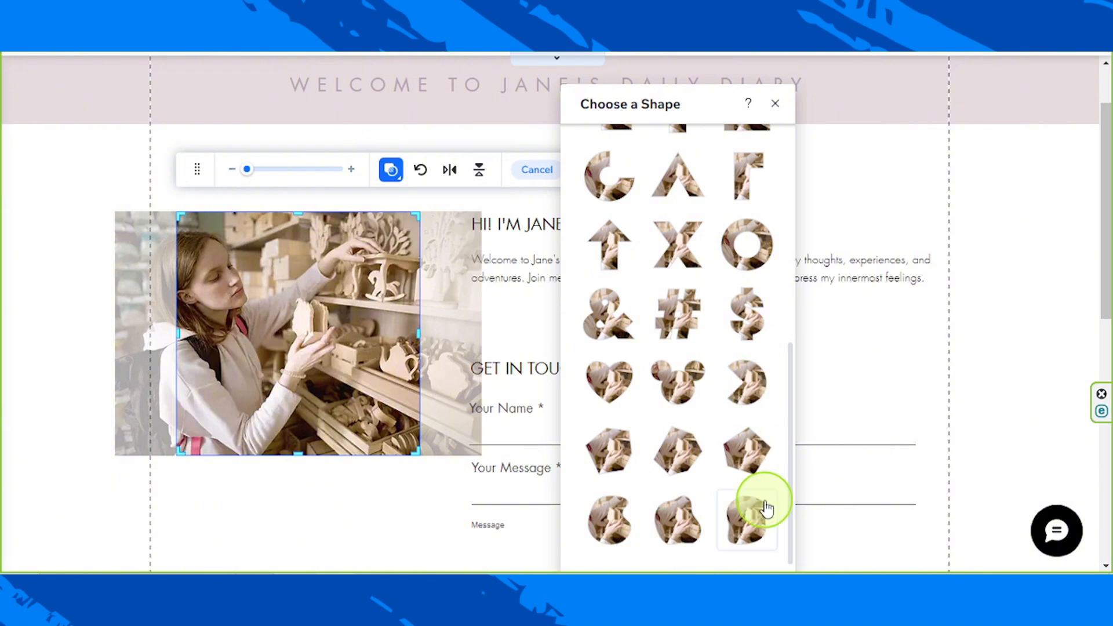
{"action": "left_click", "coordinate": [733, 520]}
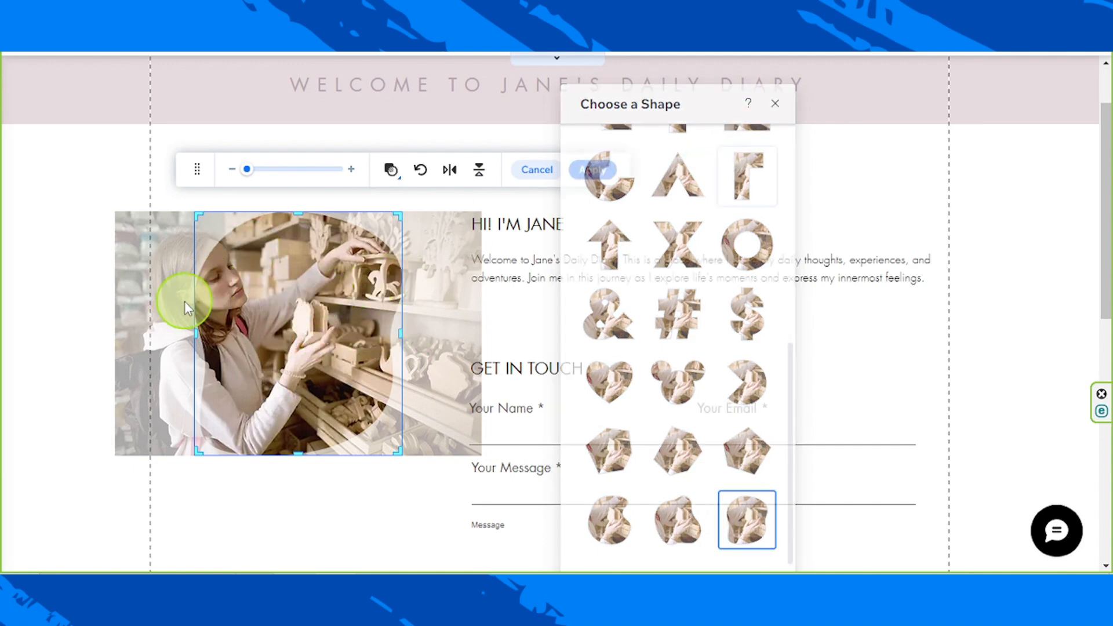
{"action": "left_click_drag", "start_coordinate": [307, 284], "coordinate": [337, 290]}
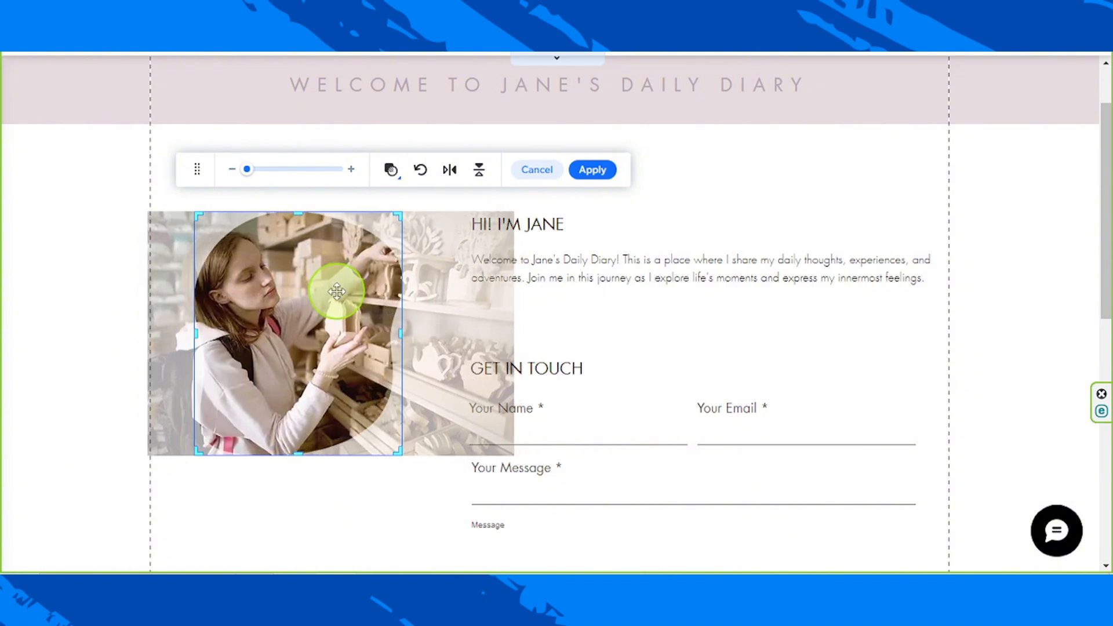
{"action": "left_click", "coordinate": [616, 175]}
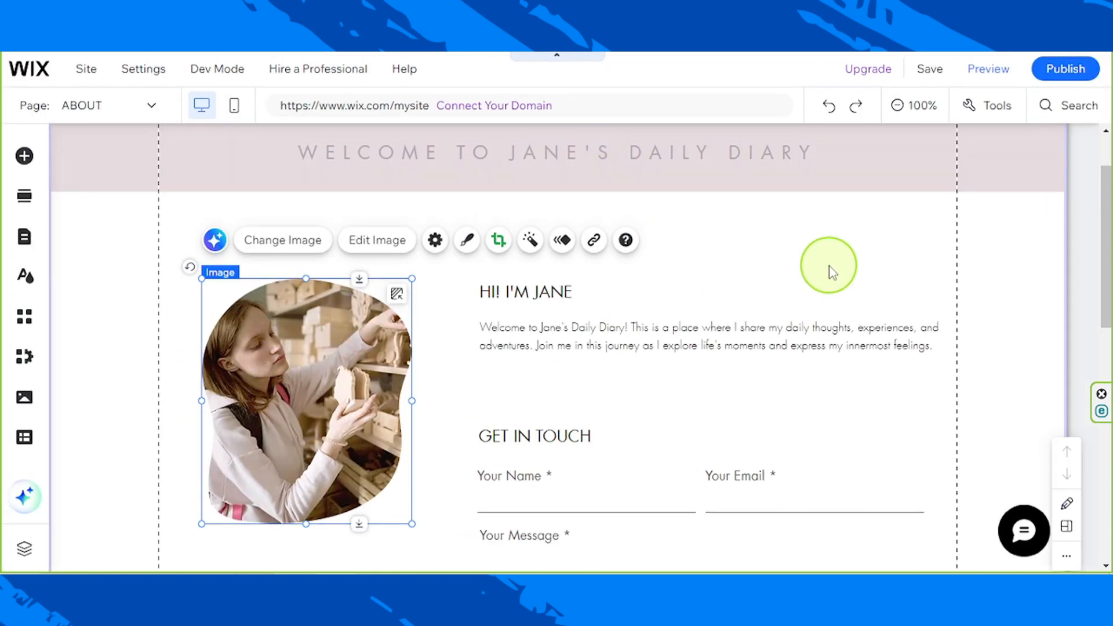
{"action": "left_click", "coordinate": [829, 272]}
Open the AI Text Creator for the introduction paragraph above the GET IN TOUCH form.
{"action": "scroll", "coordinate": [759, 531], "scroll_direction": "up", "scroll_amount": 2}
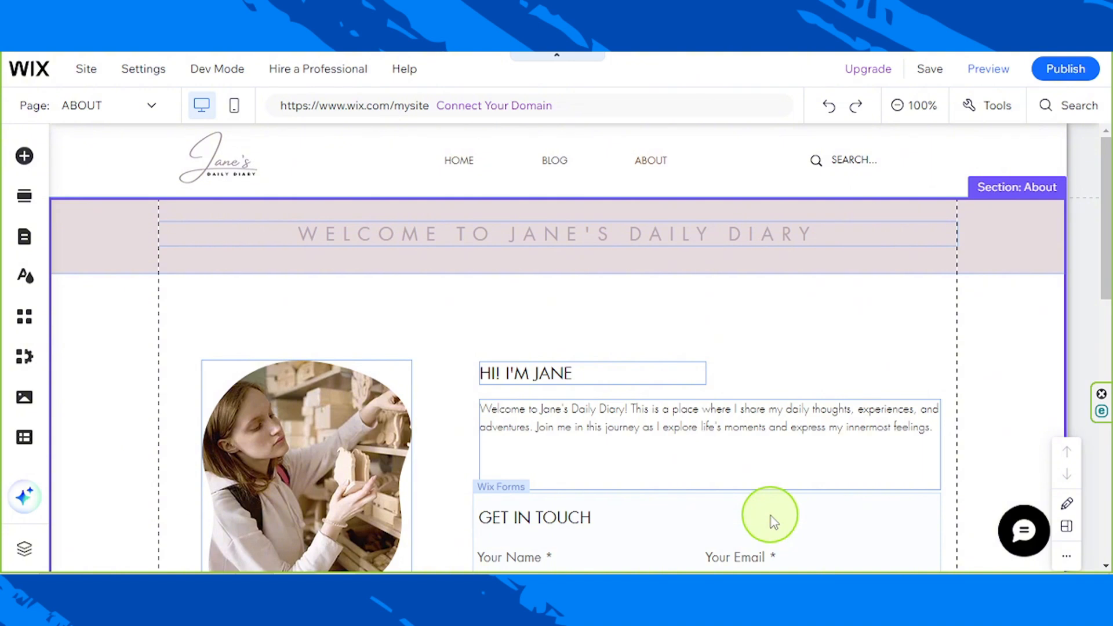
{"action": "scroll", "coordinate": [771, 517], "scroll_direction": "down", "scroll_amount": 3}
{"action": "scroll", "coordinate": [771, 517], "scroll_direction": "down", "scroll_amount": 2}
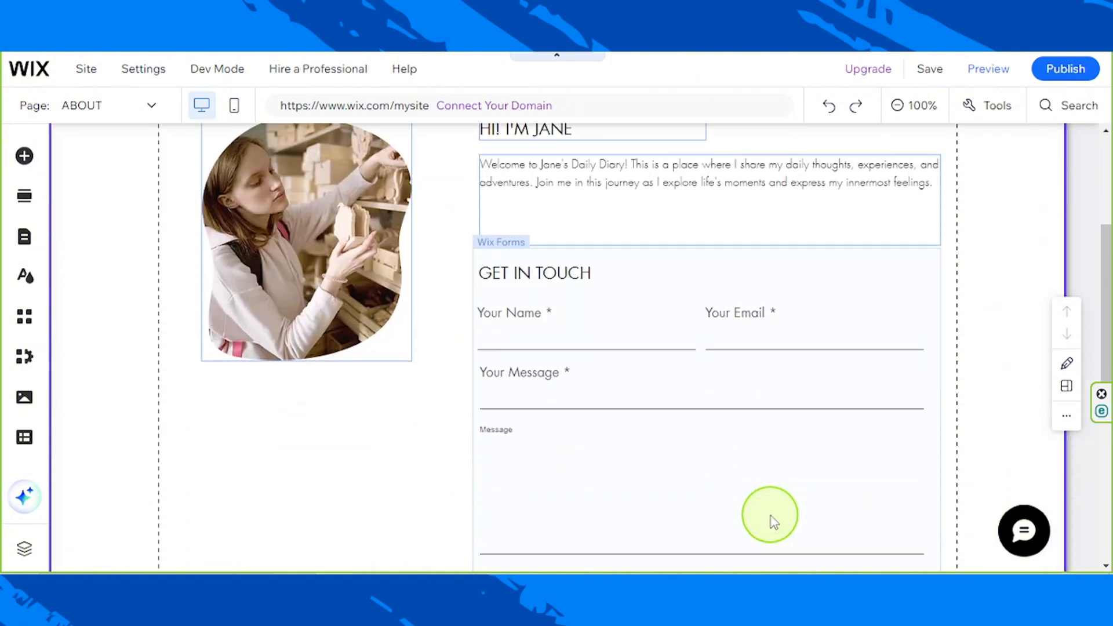
{"action": "scroll", "coordinate": [771, 517], "scroll_direction": "up", "scroll_amount": 4}
{"action": "left_click", "coordinate": [579, 374]}
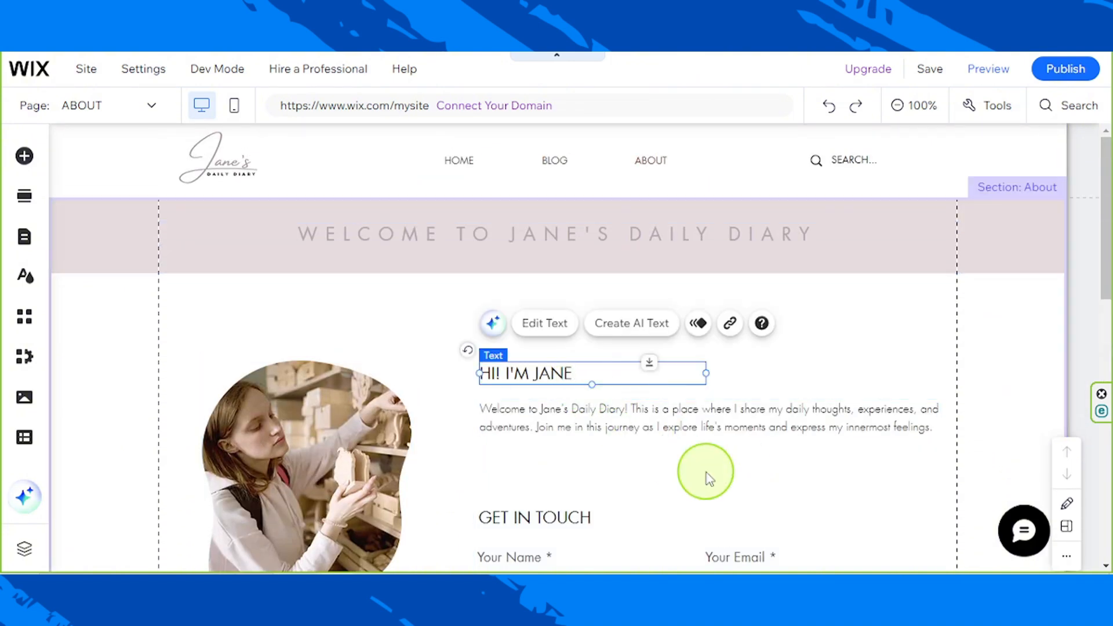
{"action": "left_click", "coordinate": [600, 426]}
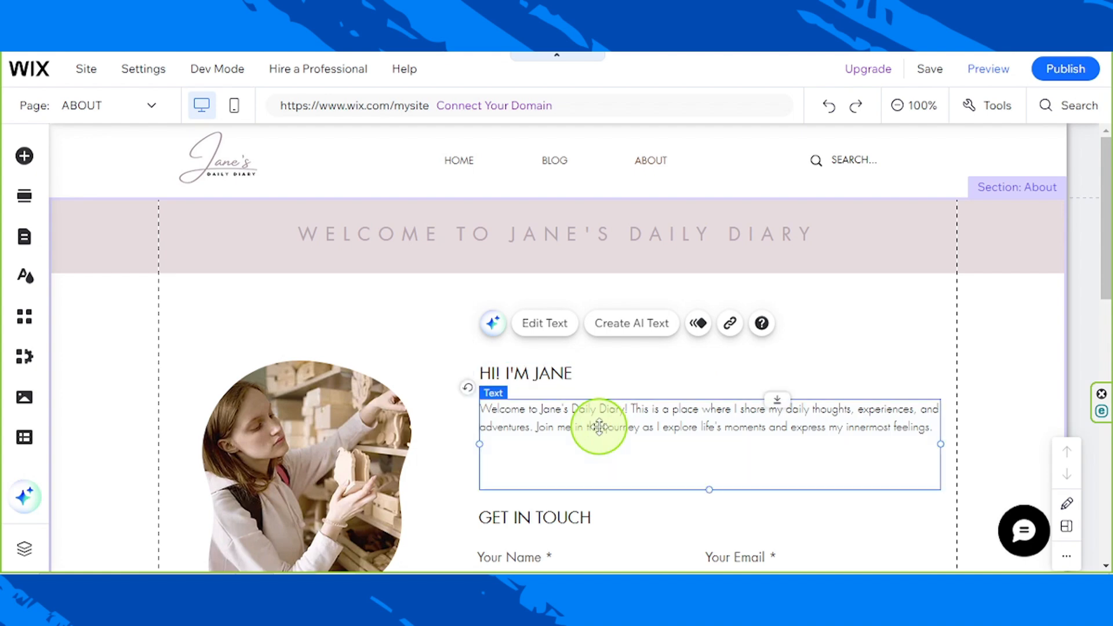
{"action": "scroll", "coordinate": [596, 425], "scroll_direction": "down", "scroll_amount": 2}
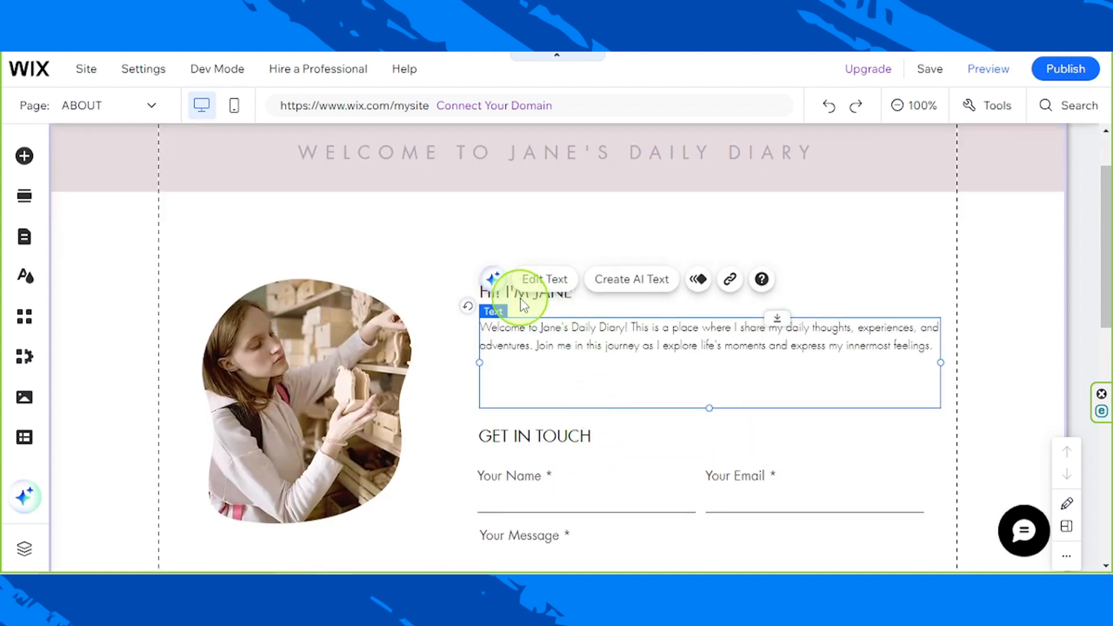
{"action": "double_click", "coordinate": [606, 353]}
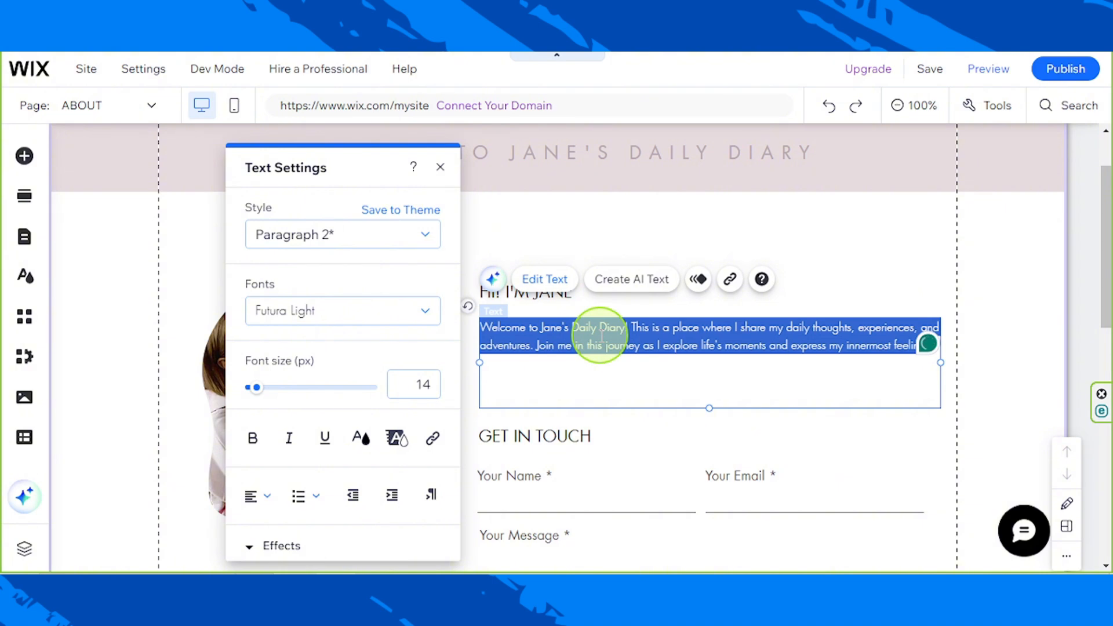
{"action": "left_click", "coordinate": [639, 287]}
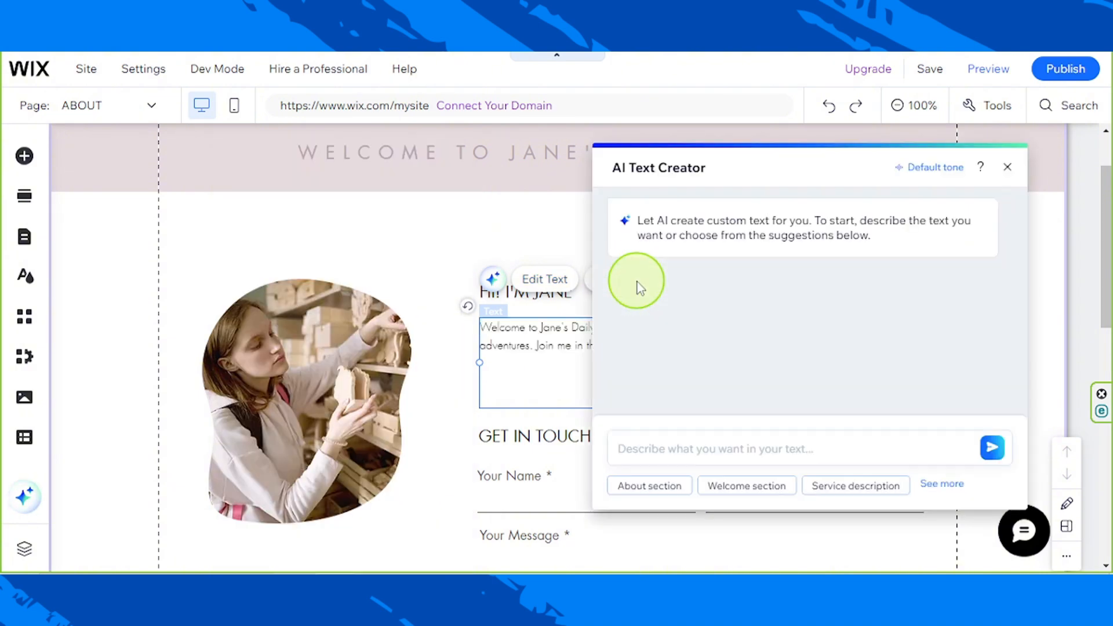
Start an AI prompt for an introductory paragraph: the blogger's passion for arts and crafts, and sharing knowledge to unleash people's creativity as her reason for blogging.
{"action": "left_click", "coordinate": [665, 440]}
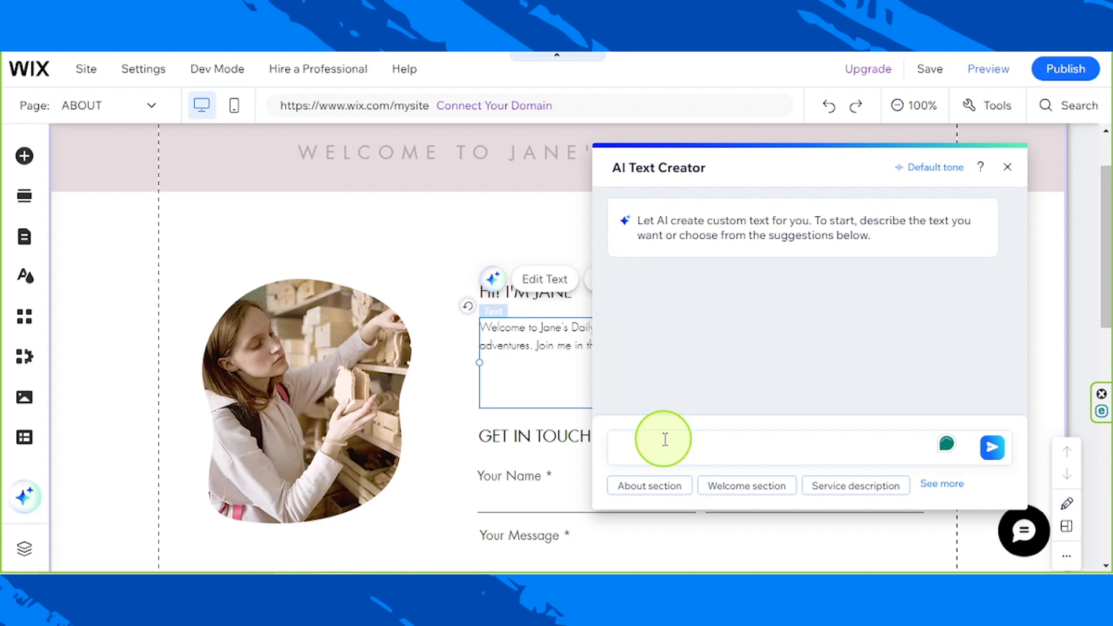
{"action": "type", "text": "Make an introductory paragrap"}
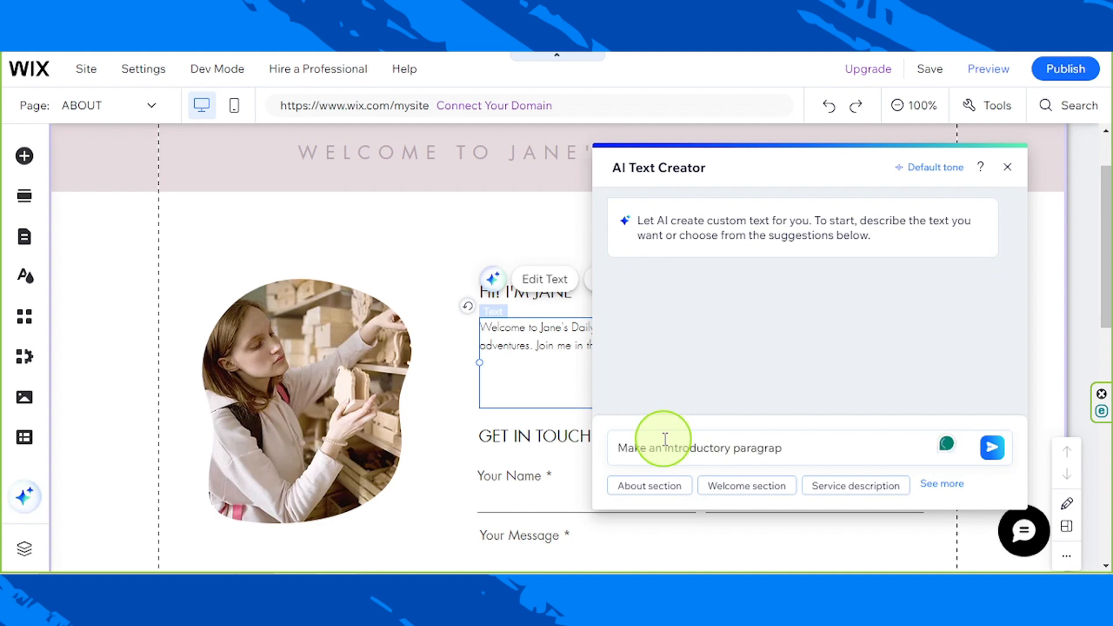
{"action": "type", "text": "h about Jane. She has a passion for arts and crafts and she loves to share her knowledge to help people"}
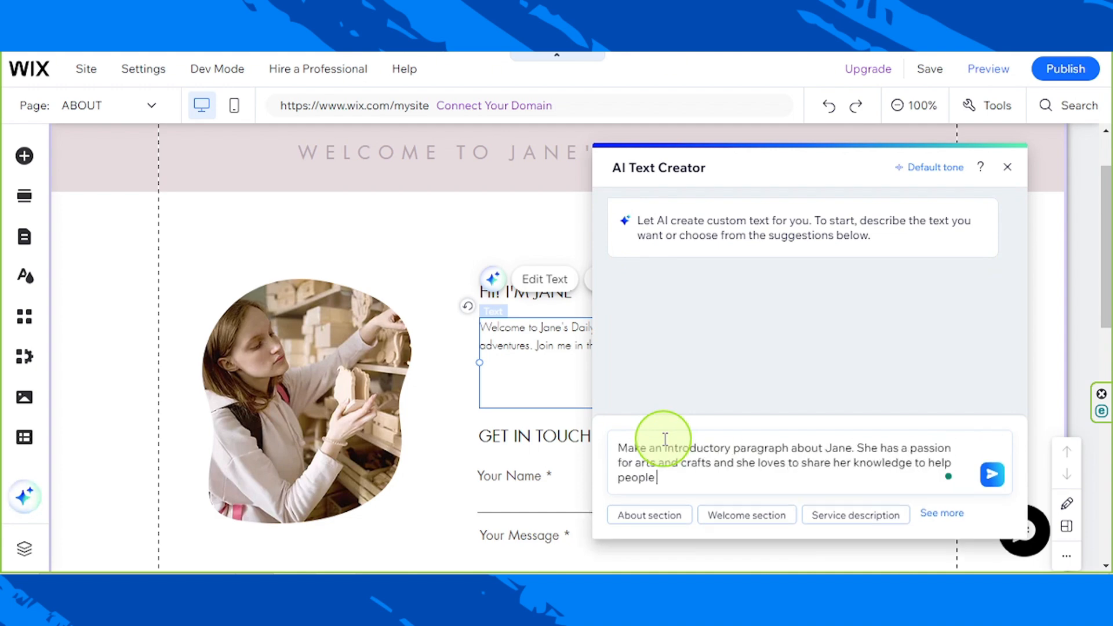
{"action": "type", "text": " unleash their creativity. That's why she started blogging."}
Add a prompt paragraph saying she also recently started going on adventures to explore the wonders of the world and to take inspiration from them.
{"action": "key", "text": "Return"}
{"action": "key", "text": "Return"}
{"action": "type", "text": "She also recently sta"}
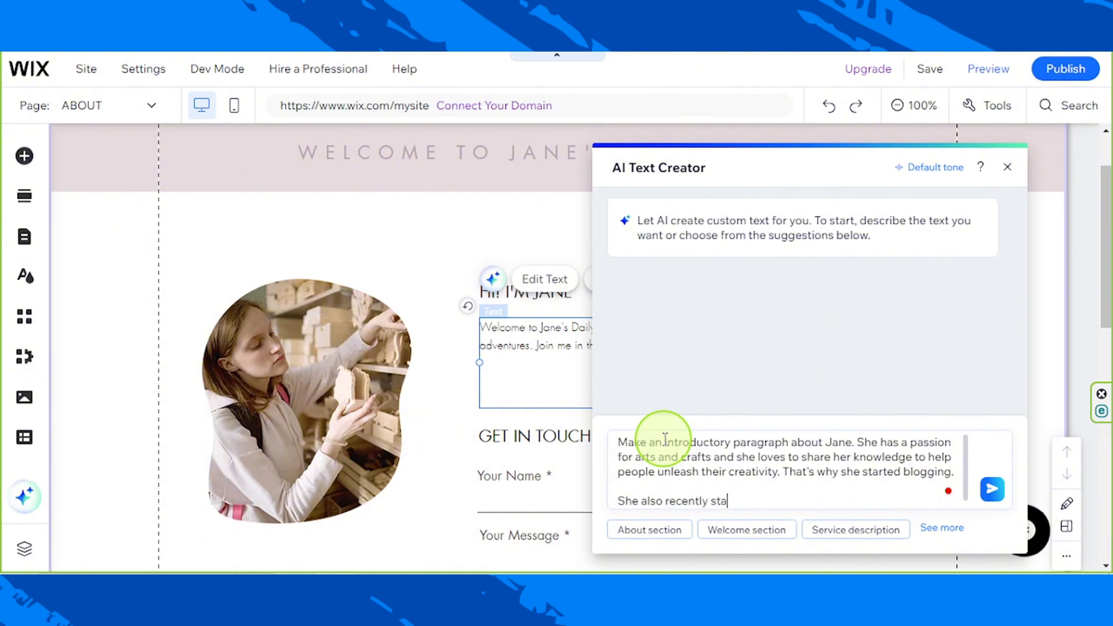
{"action": "type", "text": "rted going on adventures to explore the wonders of the world and to take inspiration from them"}
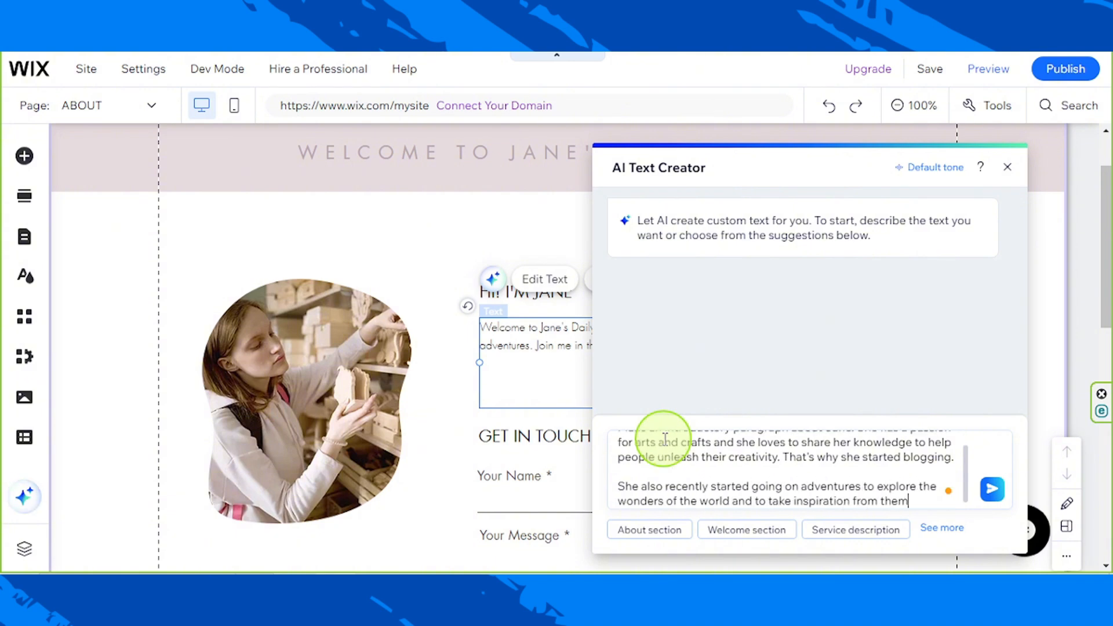
{"action": "type", "text": "."}
Add the final prompt line "Write it in a bright and inviting tone, in first-person point of view.".
{"action": "key", "text": "Return"}
{"action": "key", "text": "Return"}
{"action": "type", "text": "Write it in a"}
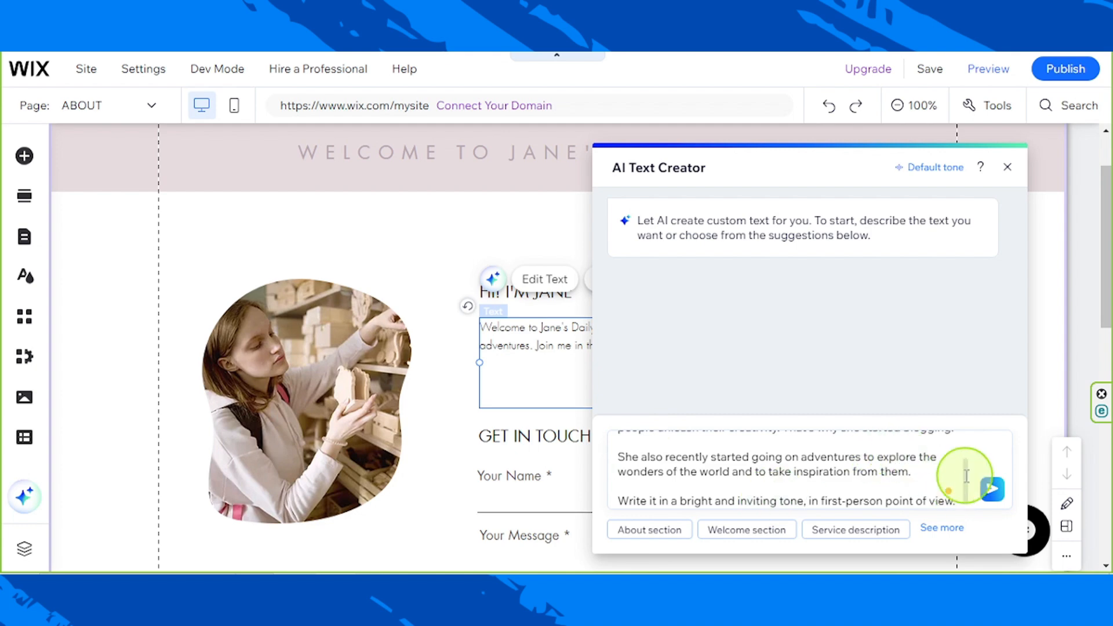
{"action": "type", "text": "."}
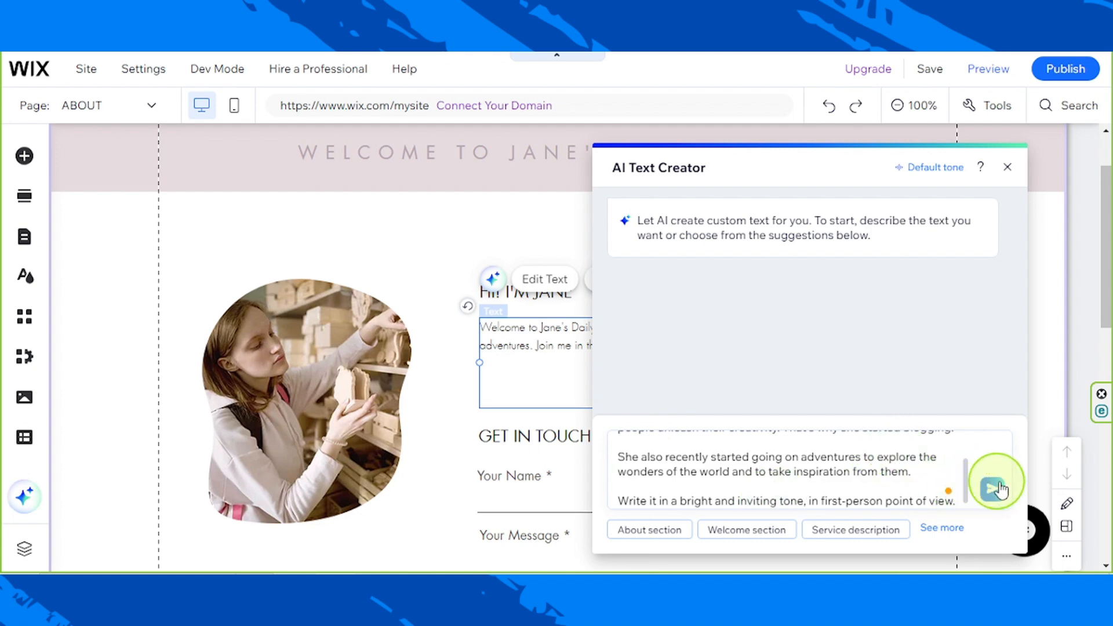
Generate the AI text and use it in place of the introduction paragraph.
{"action": "left_click", "coordinate": [985, 496]}
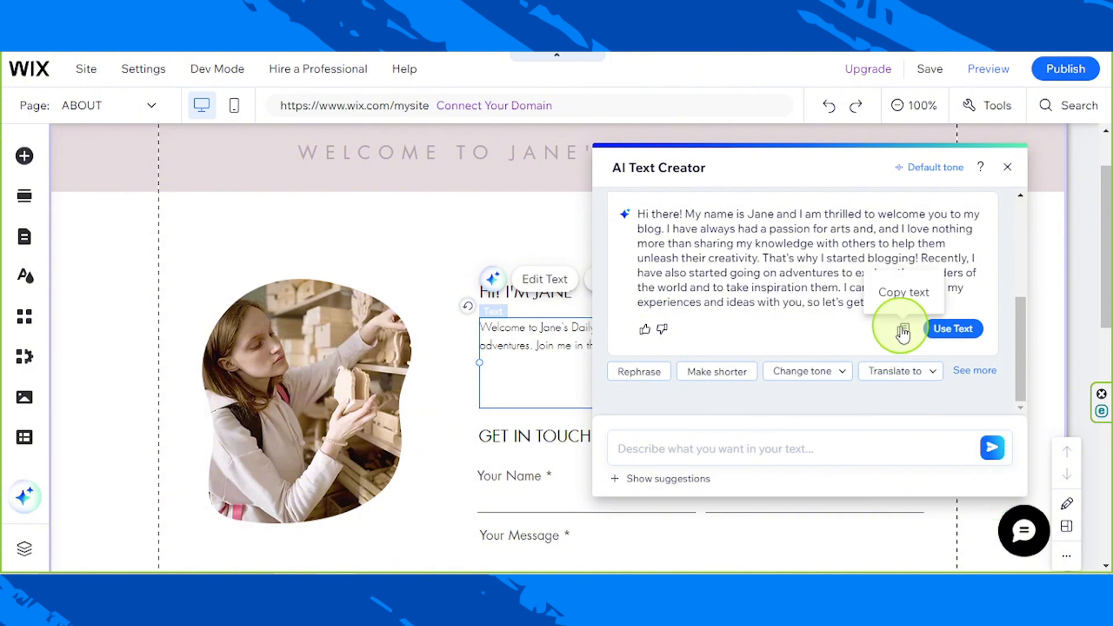
{"action": "left_click", "coordinate": [953, 334]}
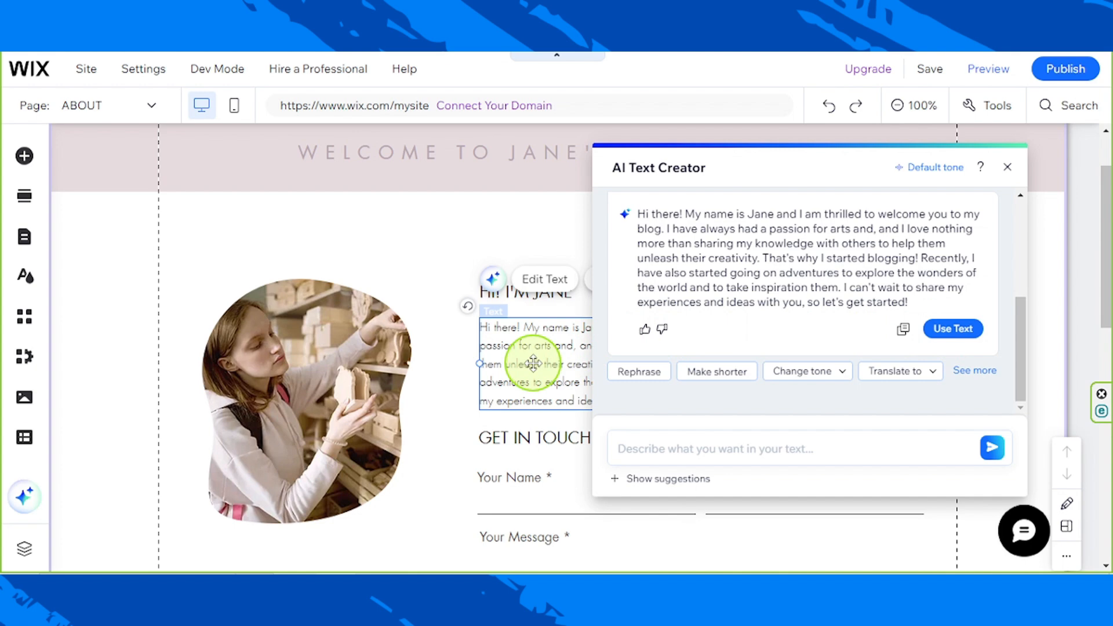
{"action": "left_click", "coordinate": [1008, 168]}
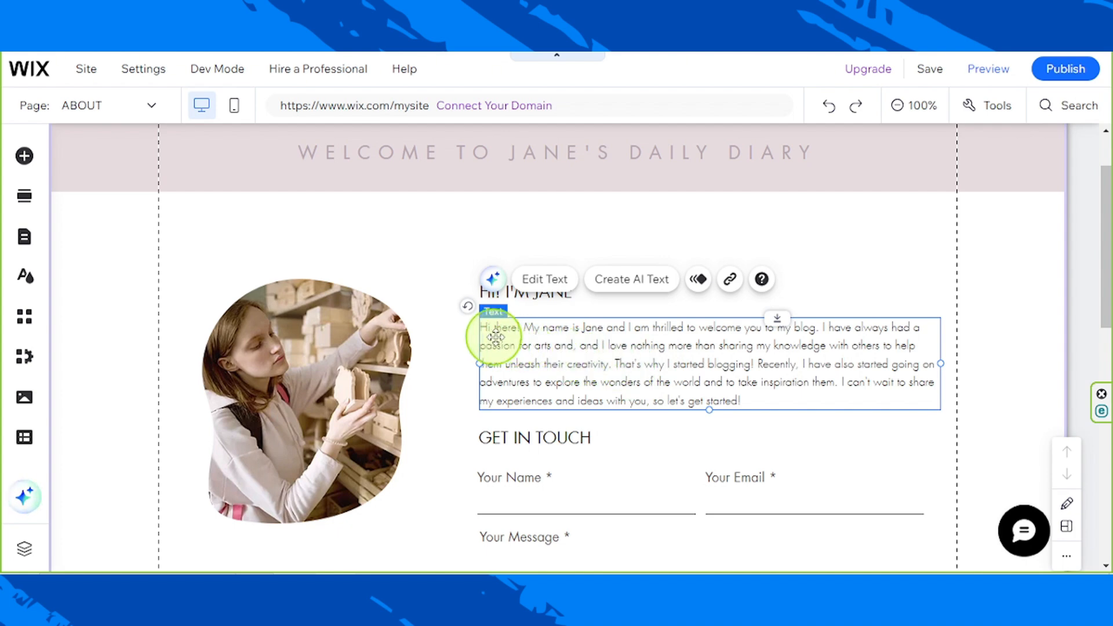
Reword the paragraph's second sentence to read "passion for arts and I'm in love with sharing my knowledge with others".
{"action": "double_click", "coordinate": [833, 339]}
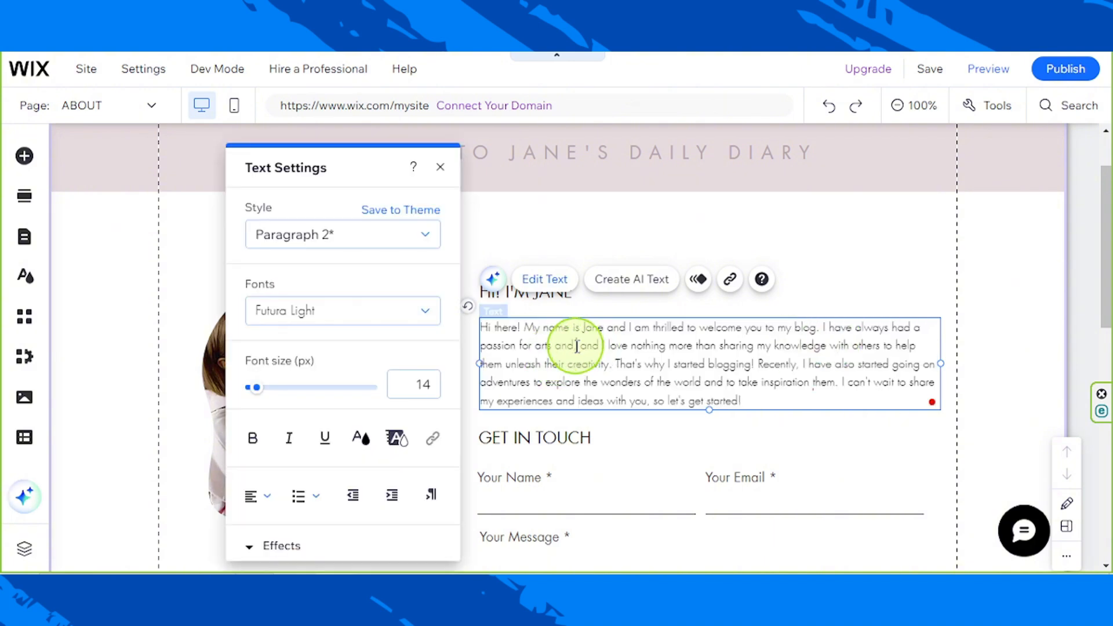
{"action": "key", "text": "BackSpace"}
{"action": "key", "text": "BackSpace"}
{"action": "key", "text": "BackSpace"}
{"action": "key", "text": "BackSpace"}
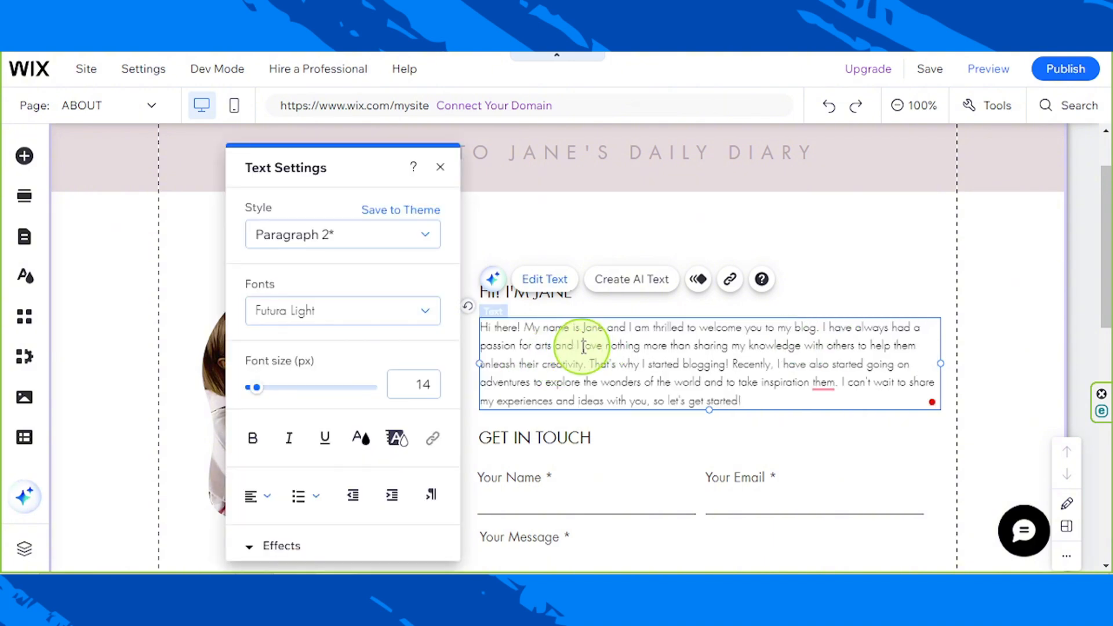
{"action": "key", "text": "Delete"}
{"action": "key", "text": "Delete"}
{"action": "type", "text": "'m in lo"}
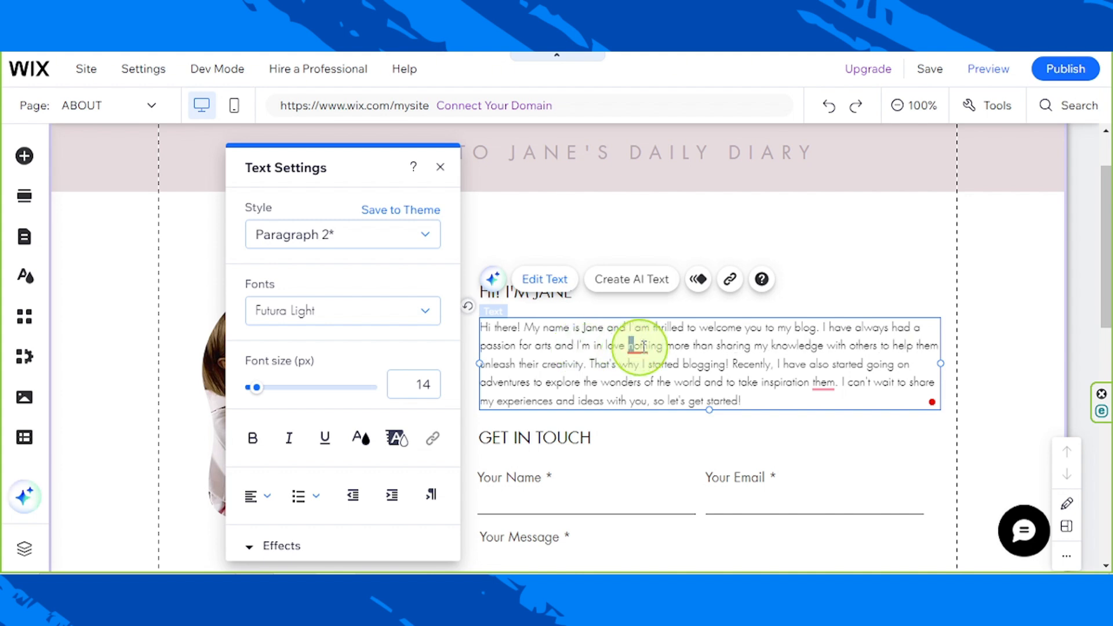
{"action": "left_click_drag", "start_coordinate": [628, 346], "coordinate": [710, 346]}
{"action": "type", "text": "with"}
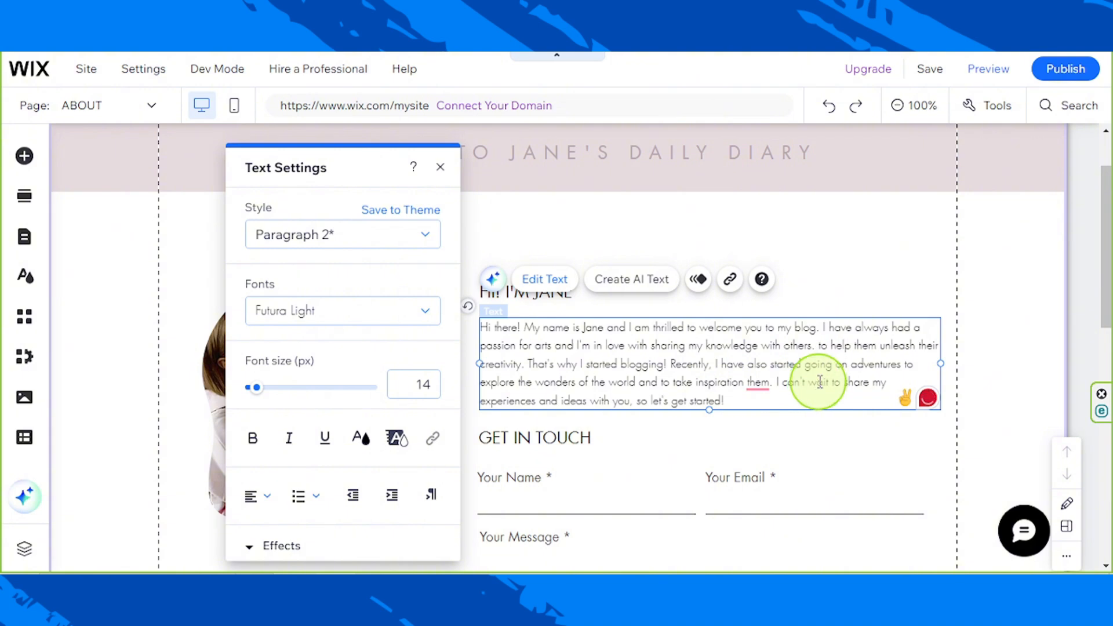
Turn the "to help them unleash their creativity" phrase into its own sentence, "Seeing people unleash their creativity brings me joy.".
{"action": "left_click_drag", "start_coordinate": [819, 346], "coordinate": [872, 345]}
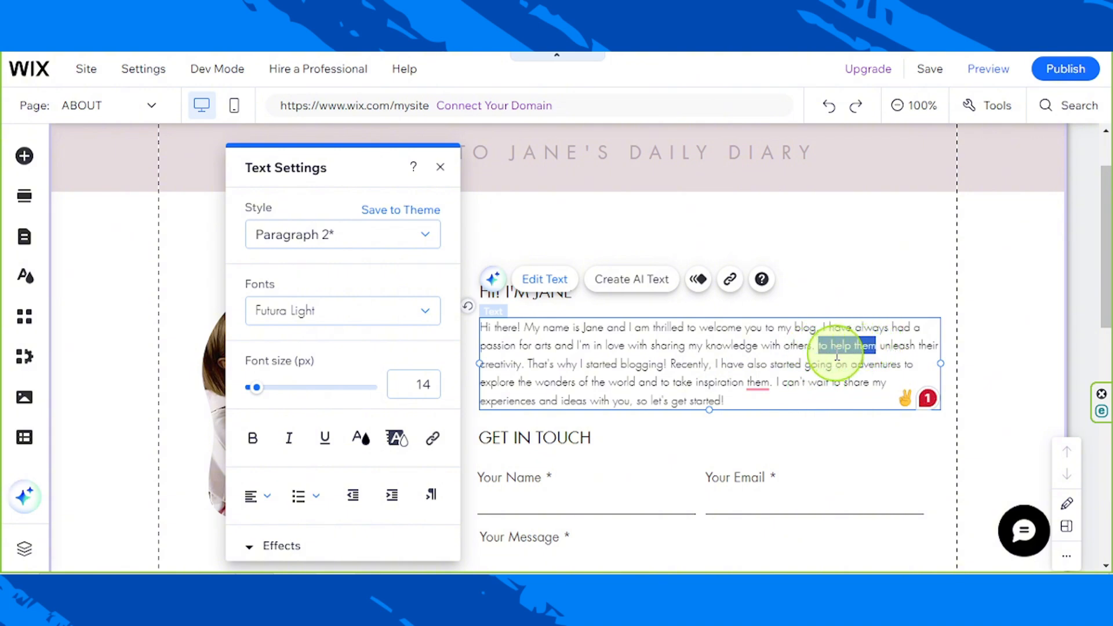
{"action": "type", "text": "people"}
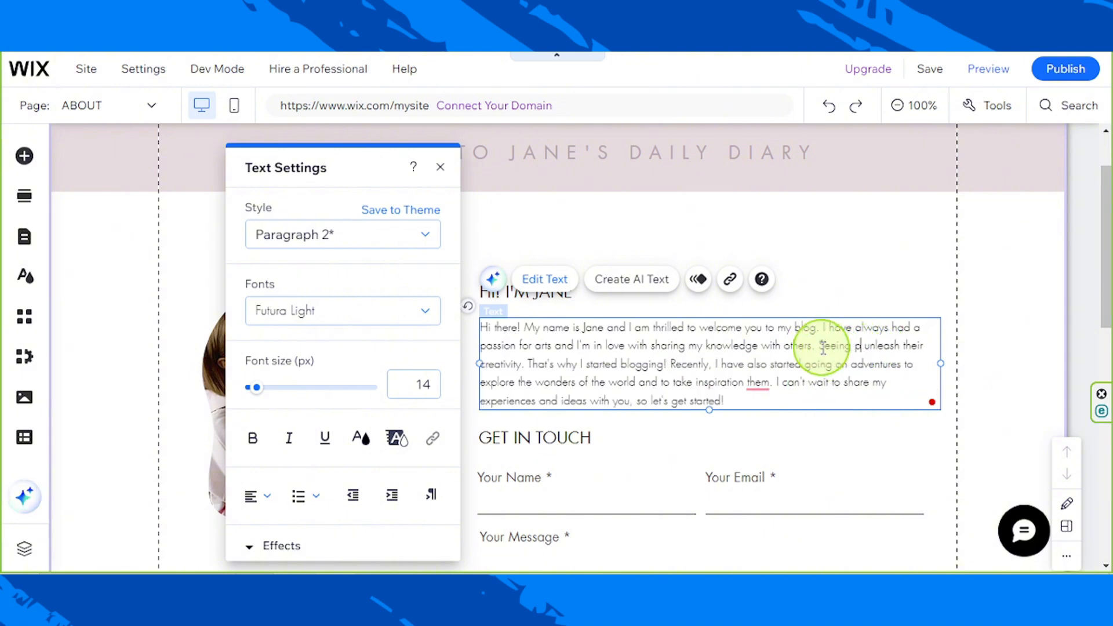
{"action": "left_click", "coordinate": [545, 364]}
{"action": "type", "text": "brings me "}
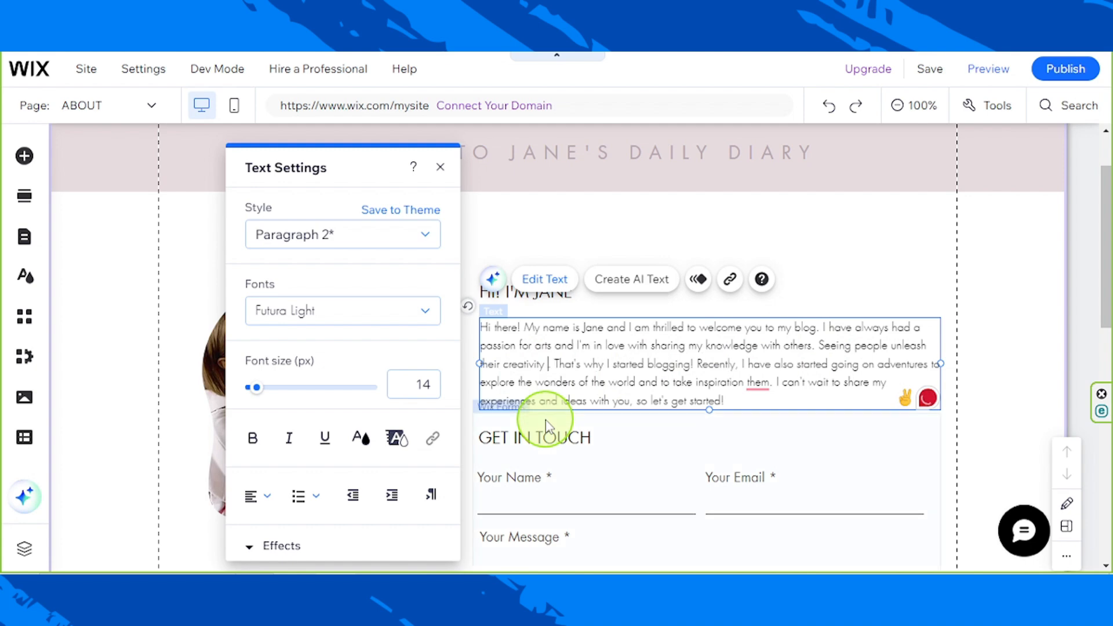
{"action": "type", "text": "jo"}
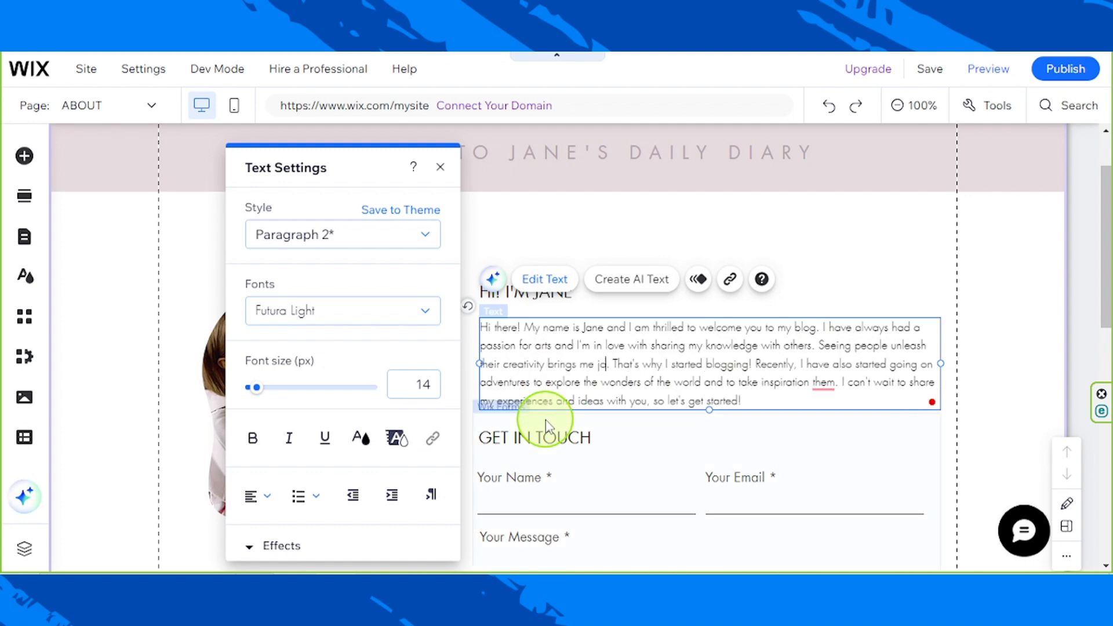
{"action": "type", "text": "y"}
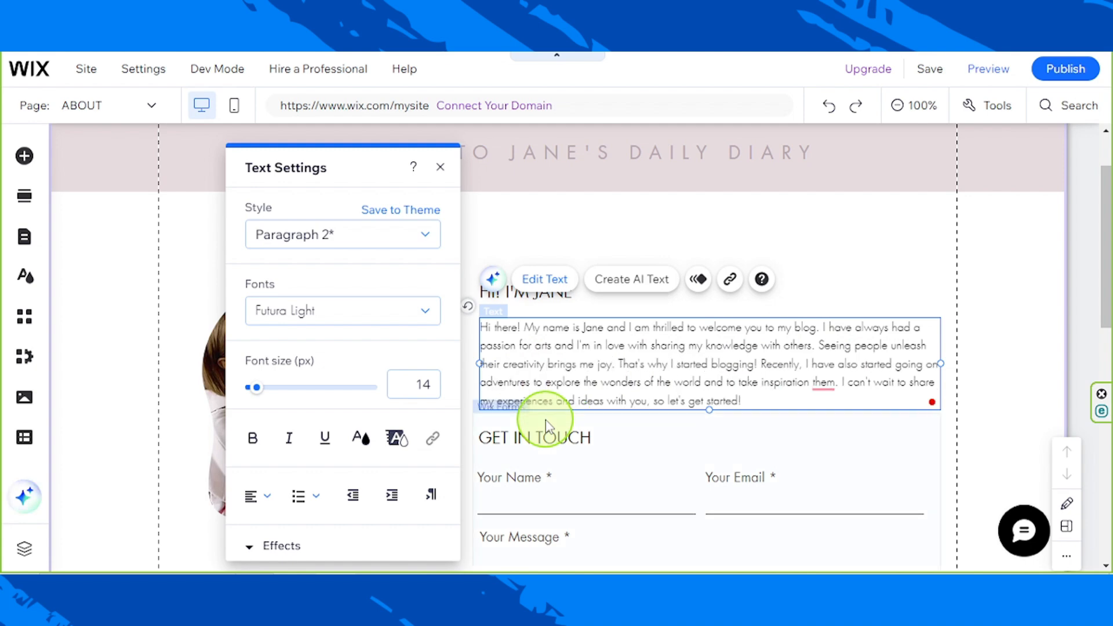
Insert "and take joy from it" after "unleash their creativity" in the introduction paragraph.
{"action": "left_click", "coordinate": [547, 365]}
{"action": "type", "text": "and "}
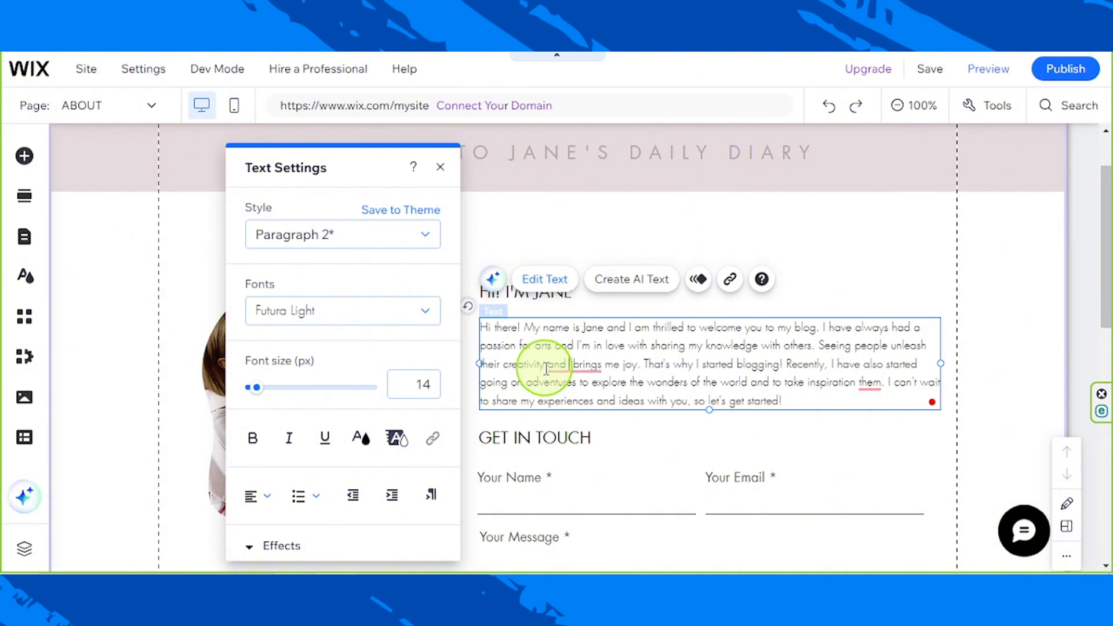
{"action": "type", "text": "take joy "}
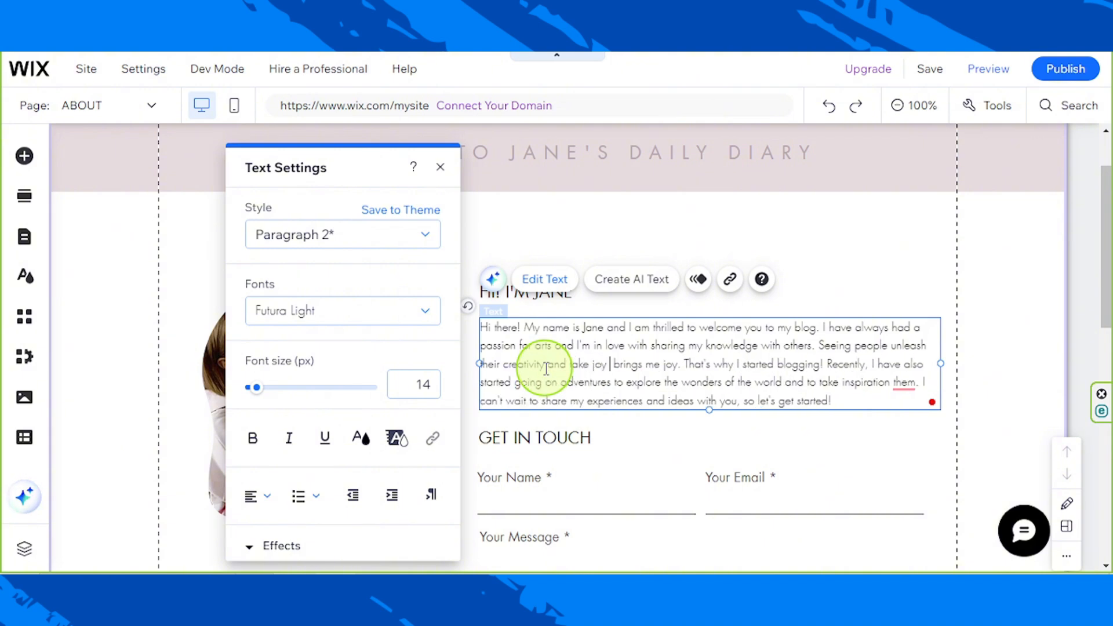
{"action": "type", "text": "from it"}
Replace "brings me joy" in that sentence with "warms my heart and encourages me to do so much more".
{"action": "left_click", "coordinate": [700, 365]}
{"action": "key", "text": "BackSpace"}
{"action": "key", "text": "BackSpace"}
{"action": "key", "text": "BackSpace"}
{"action": "key", "text": "BackSpace"}
{"action": "key", "text": "BackSpace"}
{"action": "key", "text": "BackSpace"}
{"action": "key", "text": "BackSpace"}
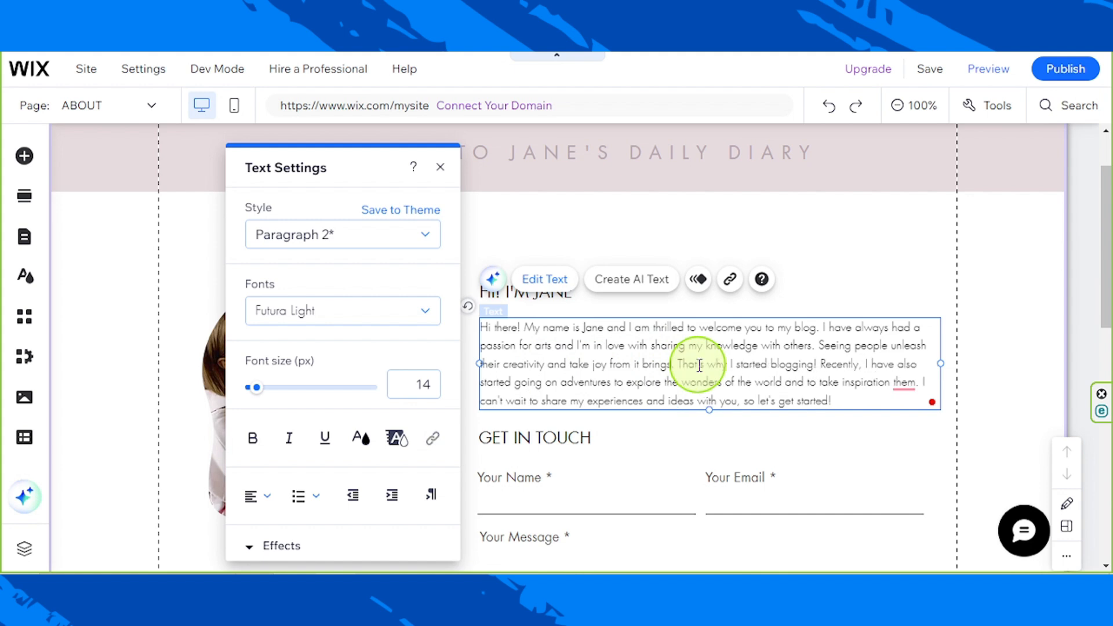
{"action": "key", "text": "BackSpace"}
{"action": "key", "text": "BackSpace"}
{"action": "key", "text": "BackSpace"}
{"action": "key", "text": "BackSpace"}
{"action": "key", "text": "BackSpace"}
{"action": "key", "text": "BackSpace"}
{"action": "type", "text": "warms my hea"}
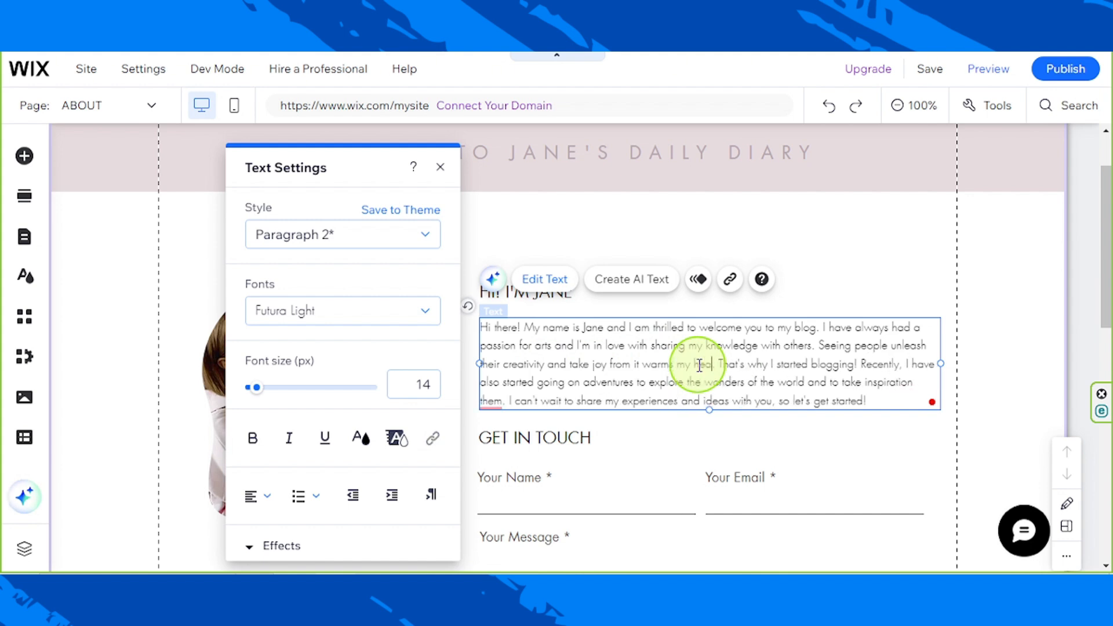
{"action": "type", "text": "rt and cend"}
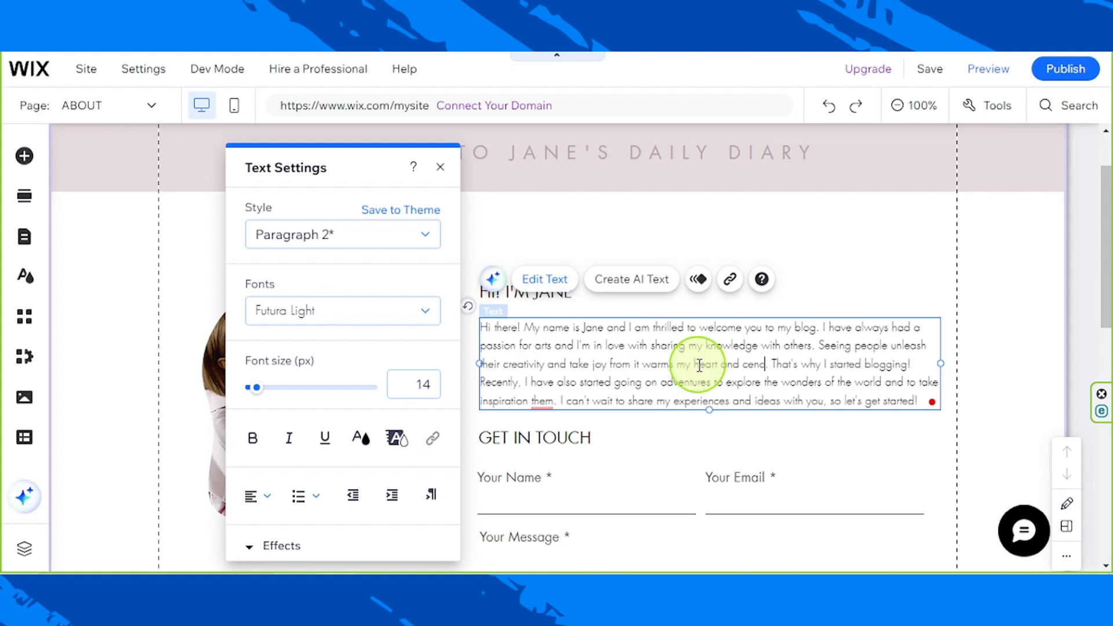
{"action": "type", "text": "ourages me to"}
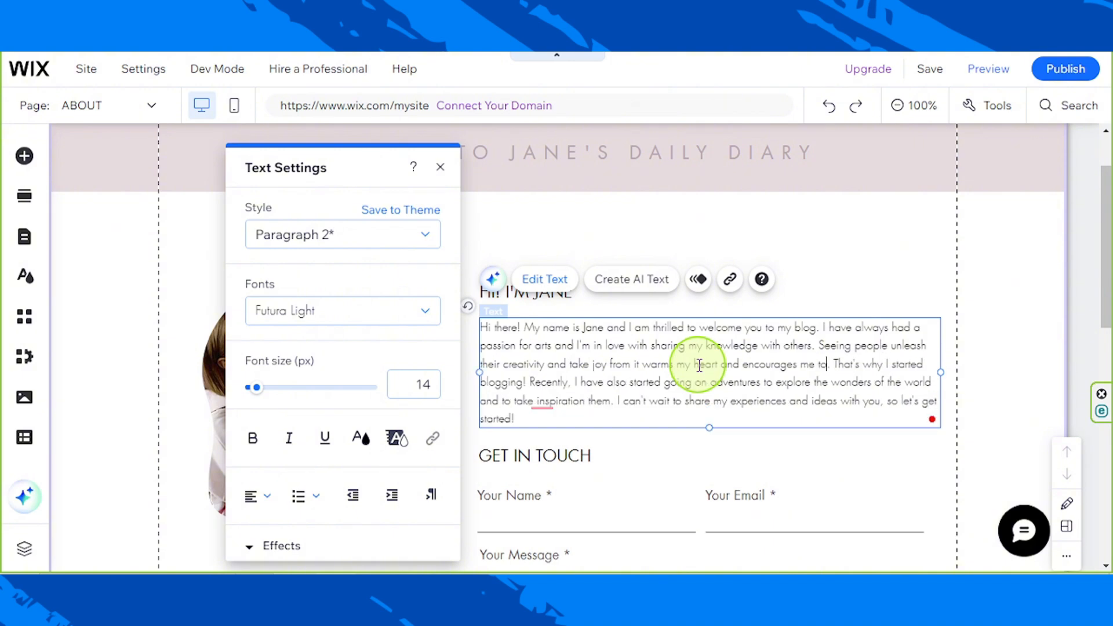
{"action": "type", "text": " do so much more."}
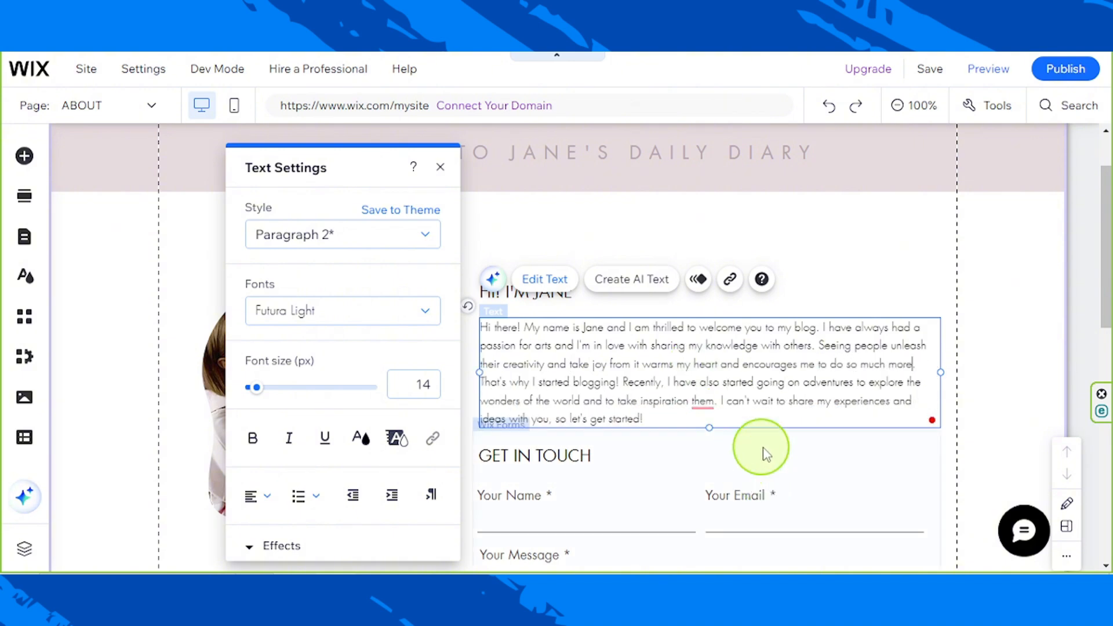
Correct the travel sentence to read "take inspiration from them" and finish editing the introduction paragraph.
{"action": "left_click", "coordinate": [694, 401]}
{"action": "type", "text": "from "}
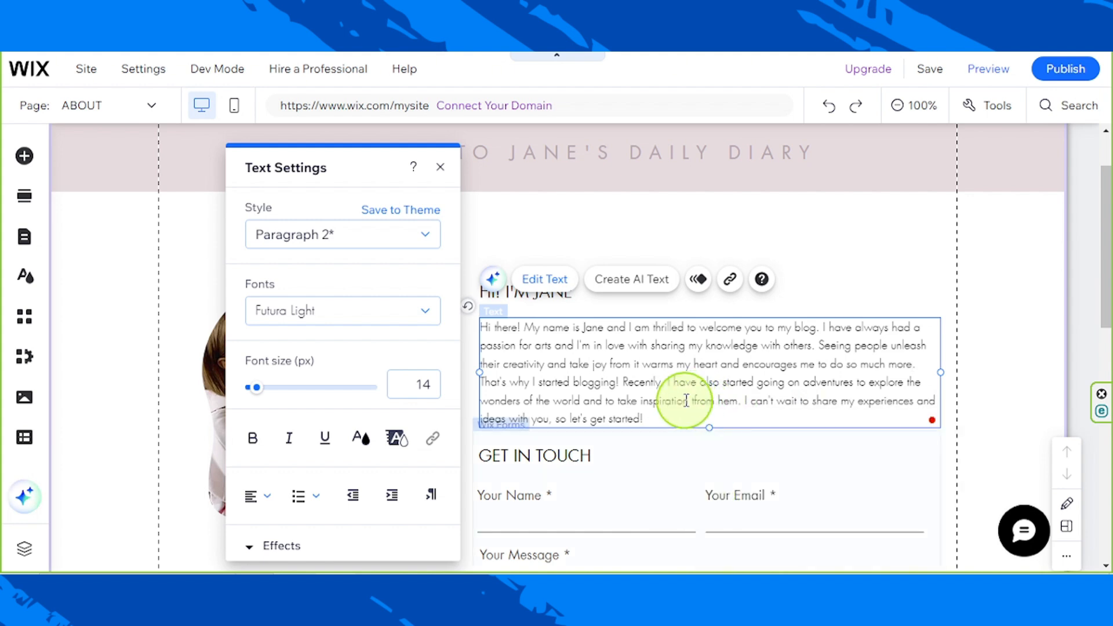
{"action": "type", "text": "t"}
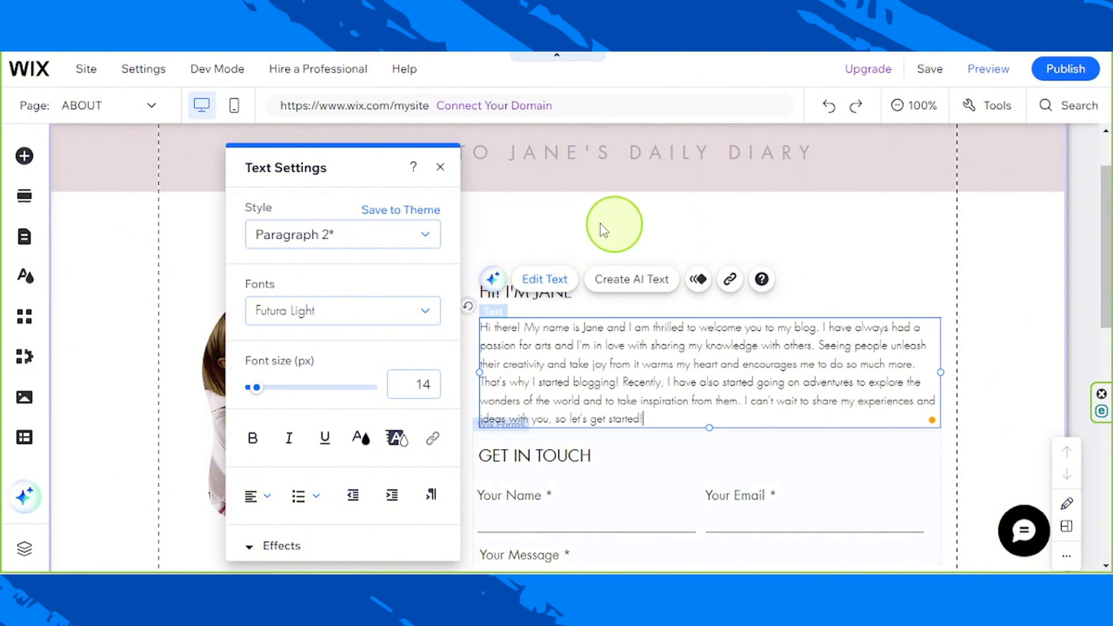
{"action": "left_click", "coordinate": [441, 167]}
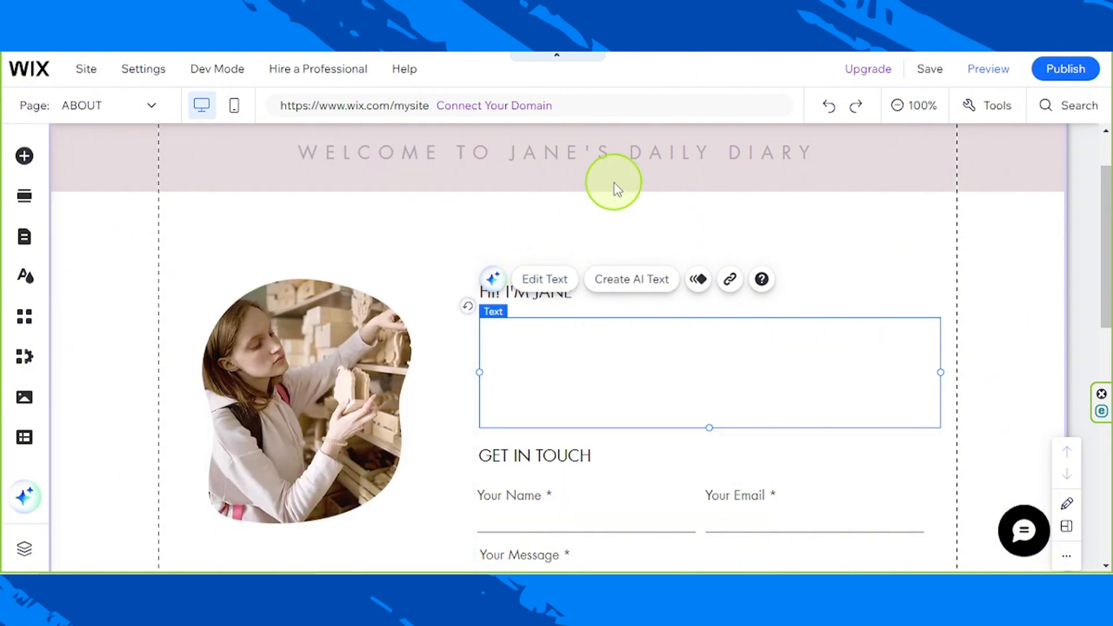
{"action": "left_click", "coordinate": [980, 265]}
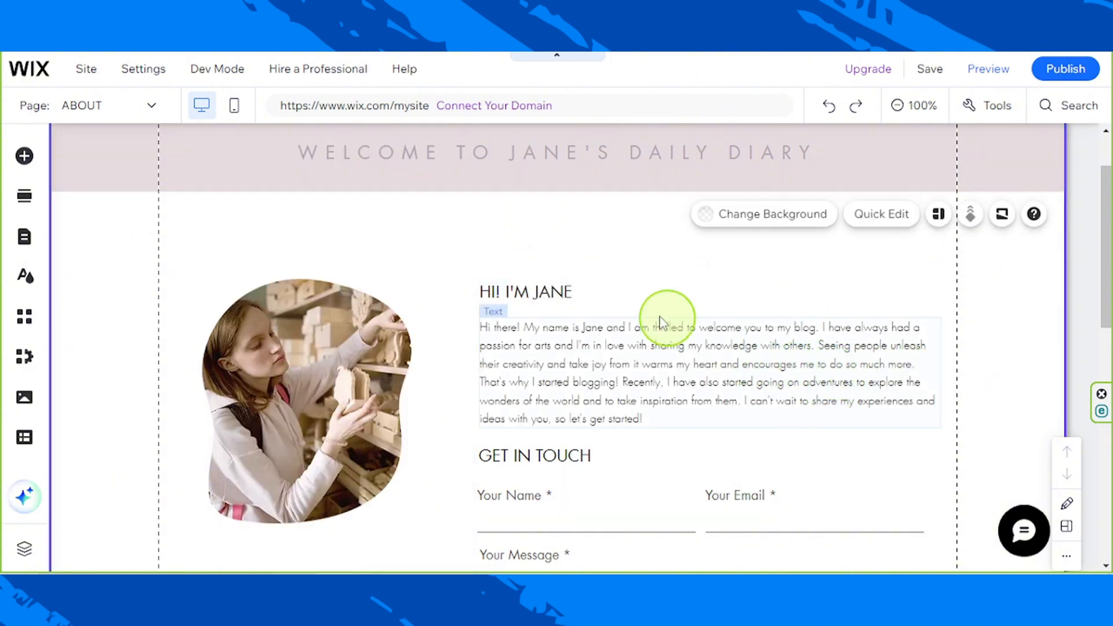
Color the heading above the introduction paragraph with the mauve theme color #B6A6B0.
{"action": "left_click", "coordinate": [570, 302]}
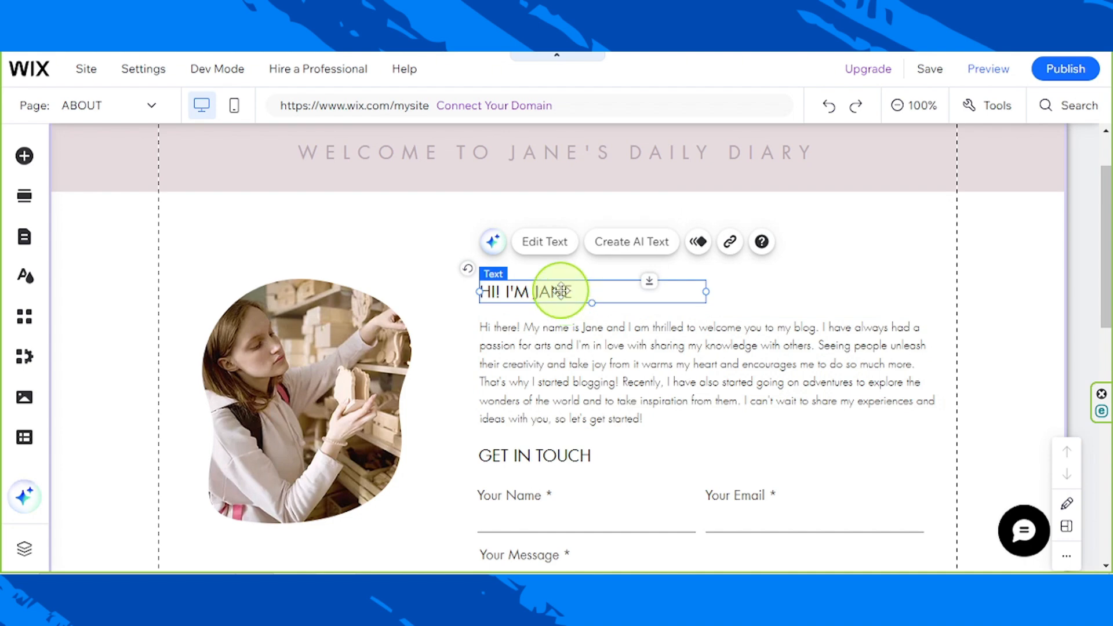
{"action": "double_click", "coordinate": [567, 296]}
{"action": "left_click", "coordinate": [547, 240]}
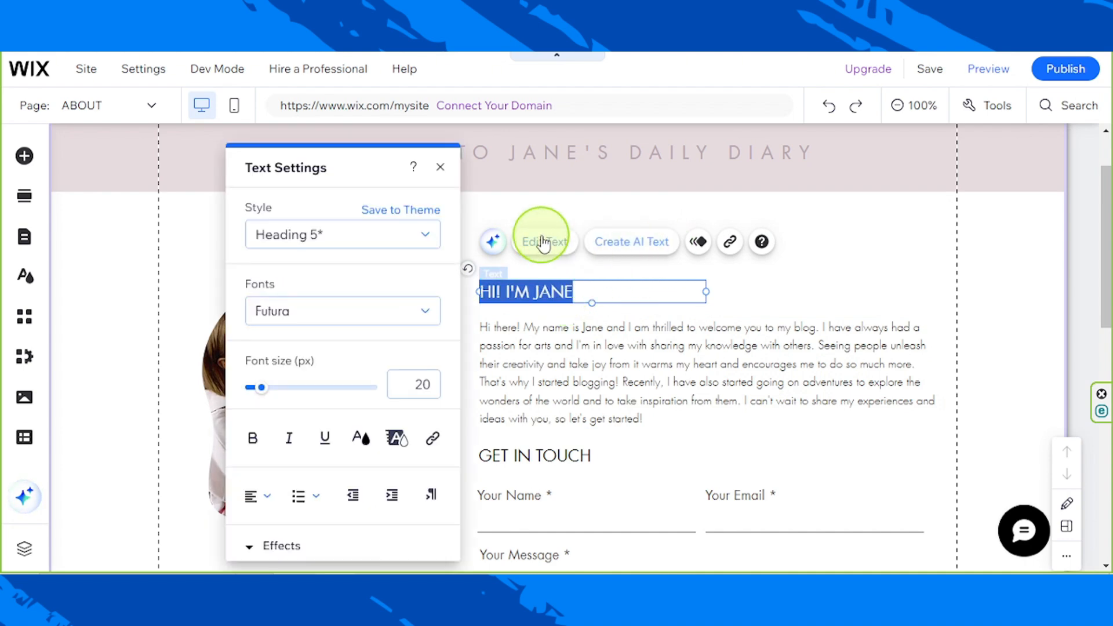
{"action": "left_click_drag", "start_coordinate": [359, 161], "coordinate": [905, 169]}
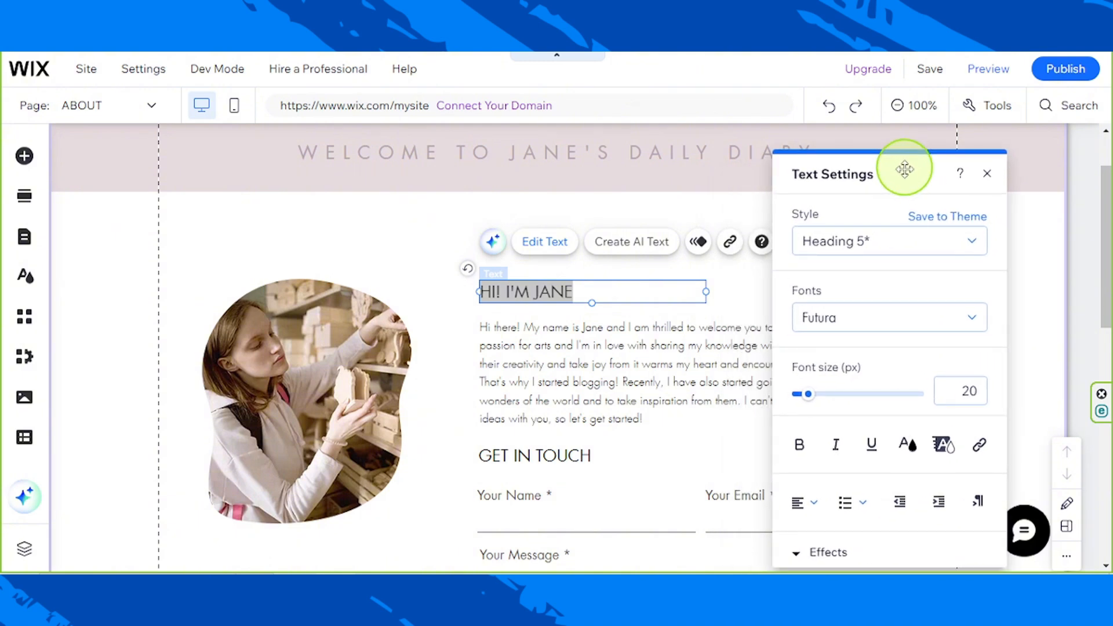
{"action": "scroll", "coordinate": [899, 400], "scroll_direction": "down", "scroll_amount": 1}
{"action": "scroll", "coordinate": [896, 397], "scroll_direction": "down", "scroll_amount": 2}
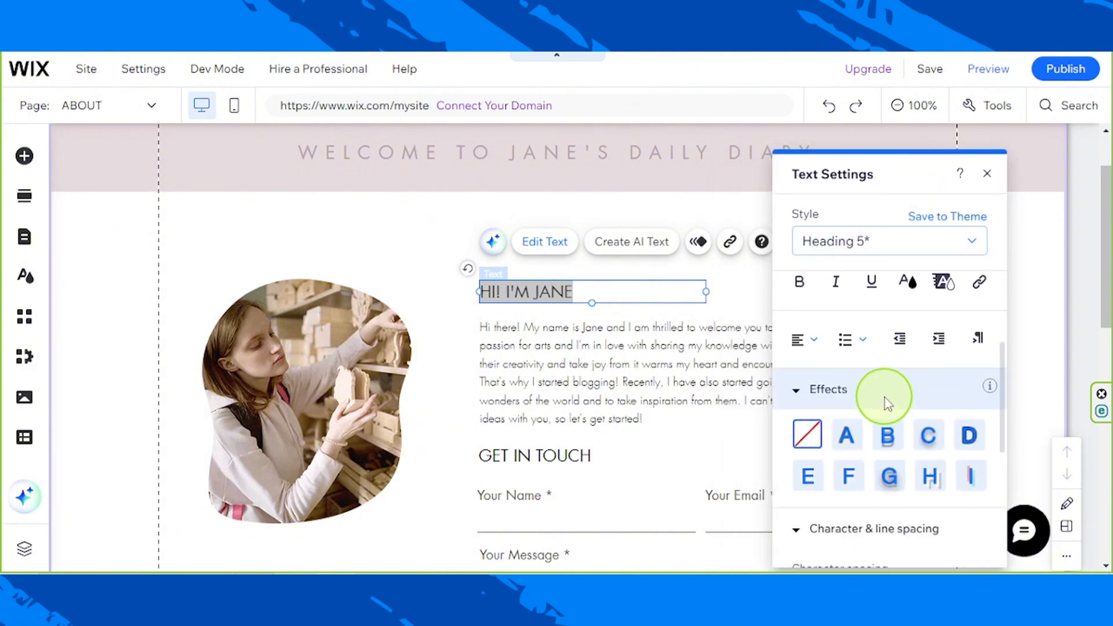
{"action": "scroll", "coordinate": [882, 396], "scroll_direction": "up", "scroll_amount": 2}
{"action": "left_click", "coordinate": [909, 364]}
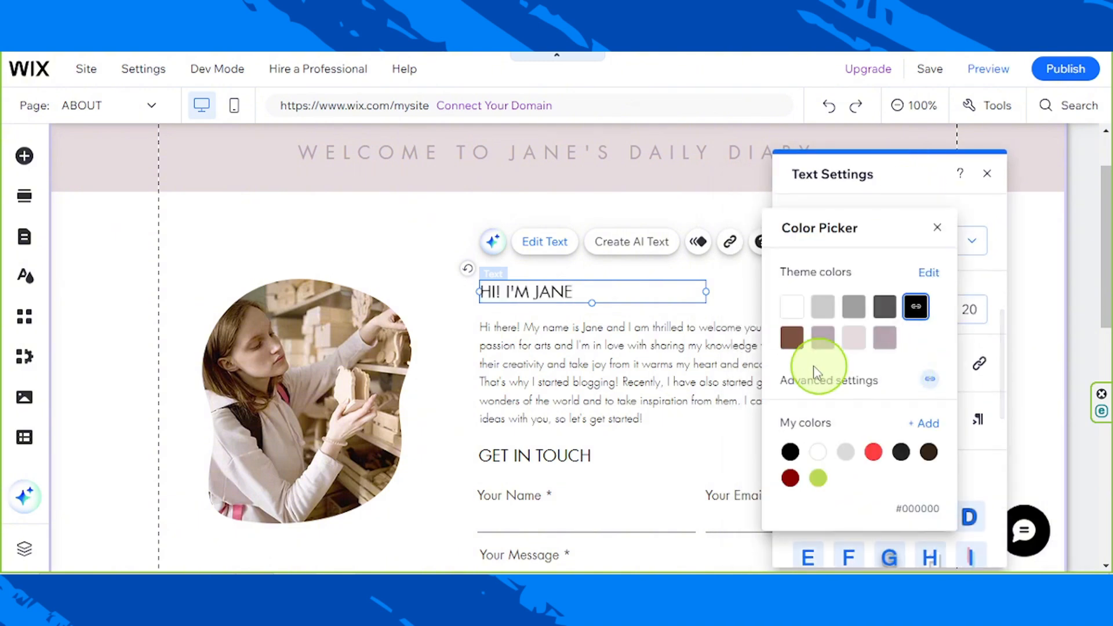
{"action": "left_click", "coordinate": [884, 336]}
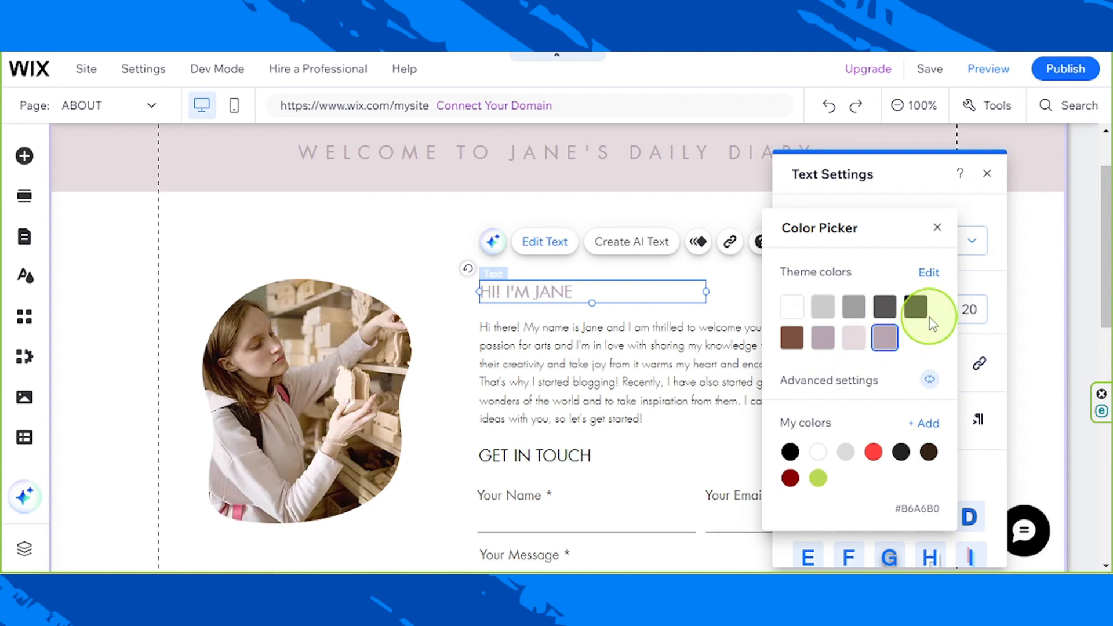
{"action": "left_click", "coordinate": [938, 228]}
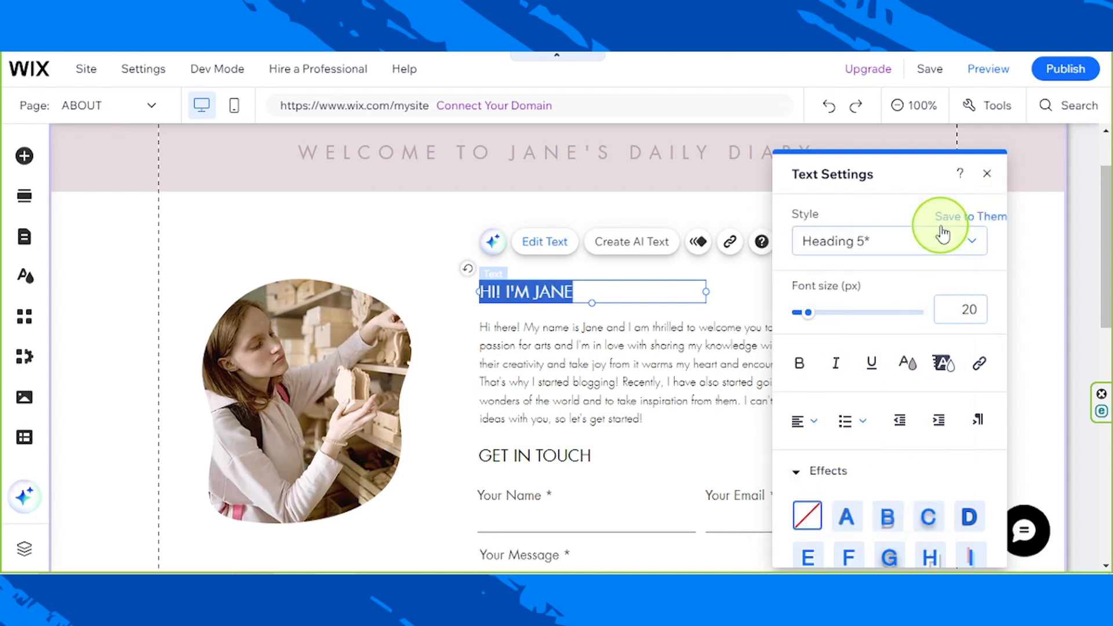
Set the introduction heading's character spacing to 0.2 and finish editing it.
{"action": "scroll", "coordinate": [932, 427], "scroll_direction": "down", "scroll_amount": 4}
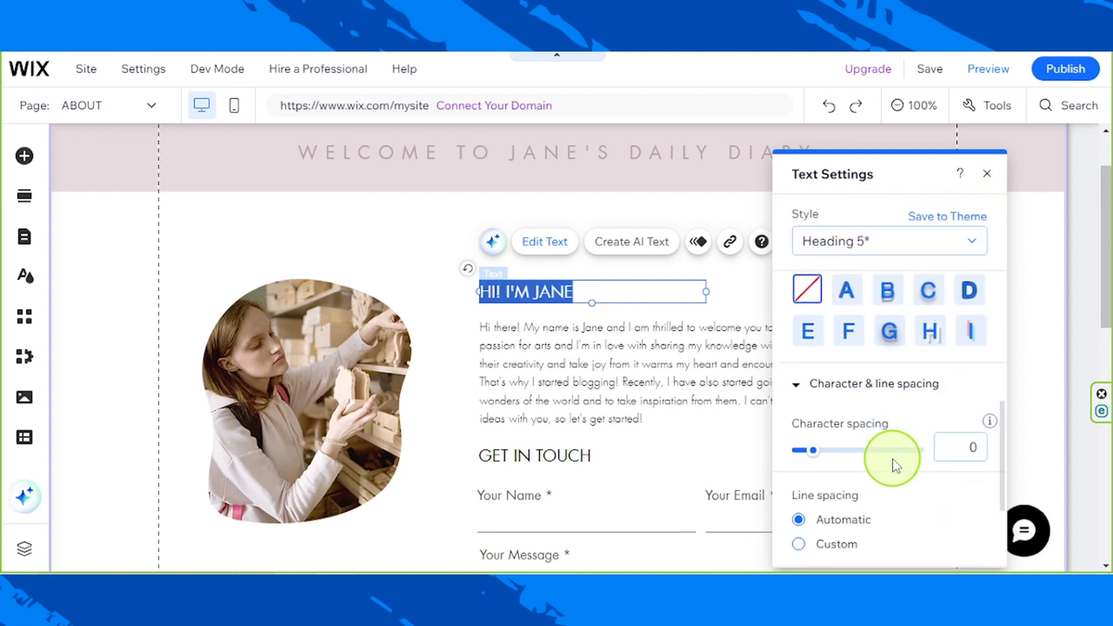
{"action": "left_click_drag", "start_coordinate": [814, 433], "coordinate": [842, 439]}
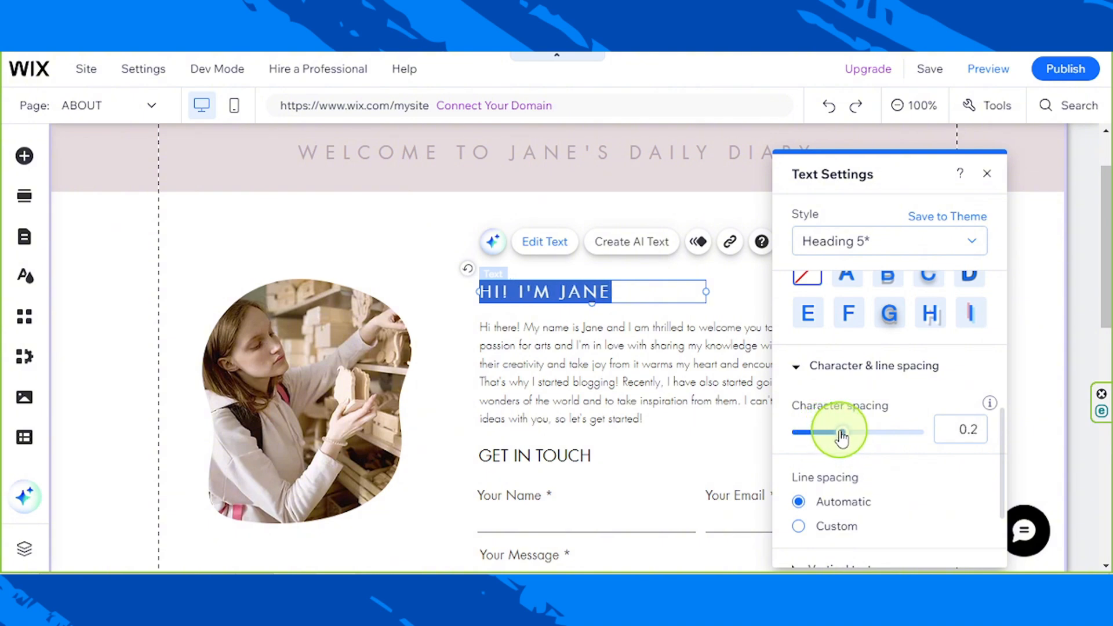
{"action": "left_click", "coordinate": [602, 291]}
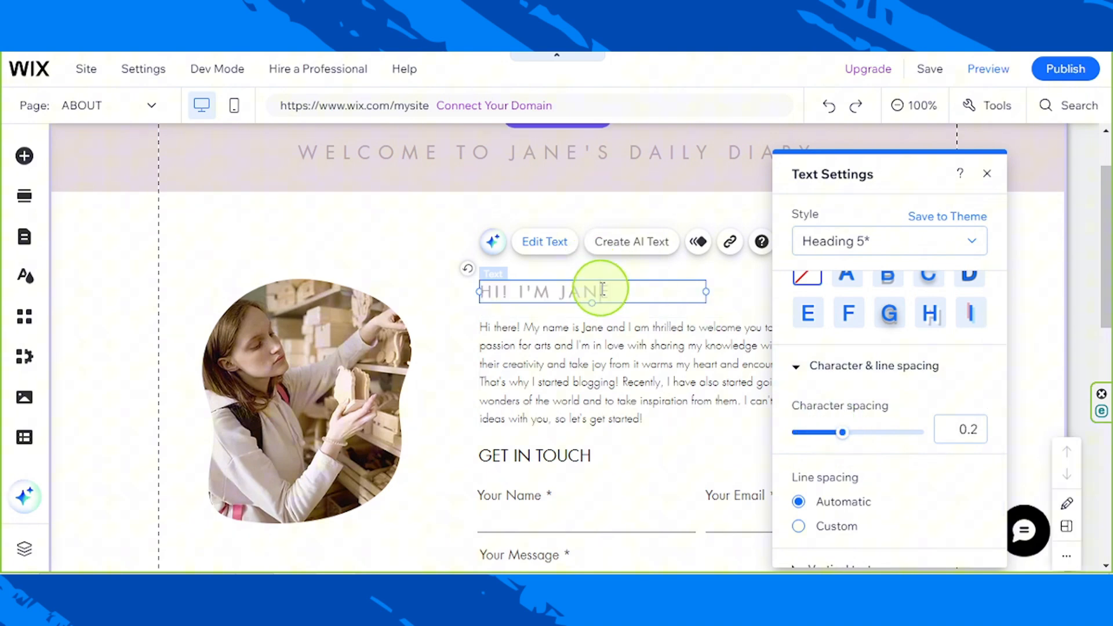
{"action": "left_click", "coordinate": [456, 451]}
Delete the "GET IN TOUCH" title text from the contact form.
{"action": "left_click", "coordinate": [523, 290]}
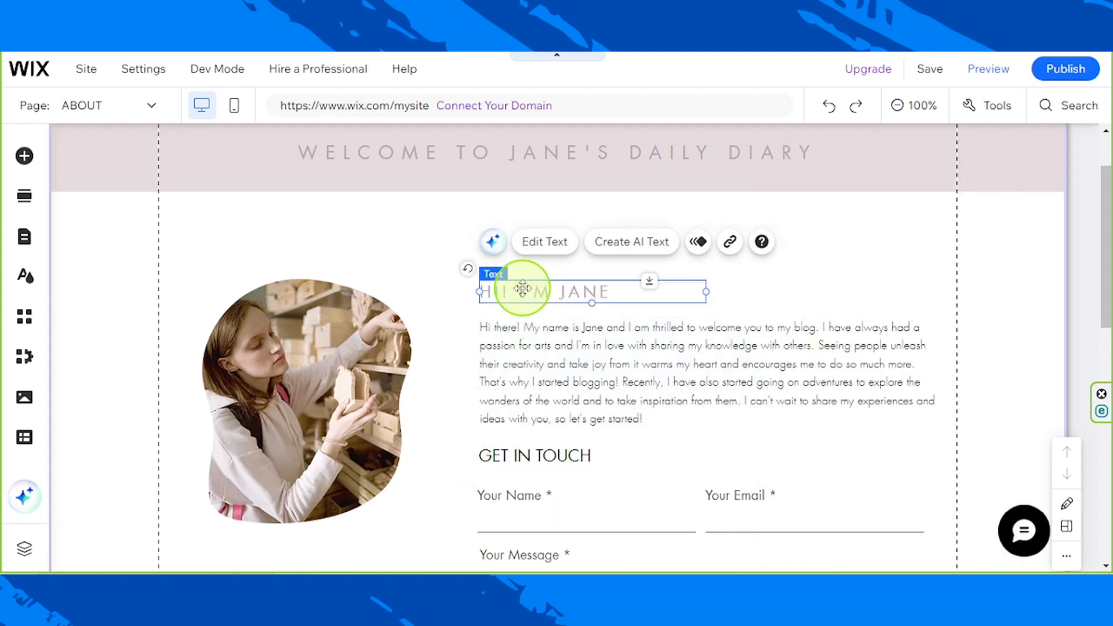
{"action": "scroll", "coordinate": [615, 438], "scroll_direction": "down", "scroll_amount": 1}
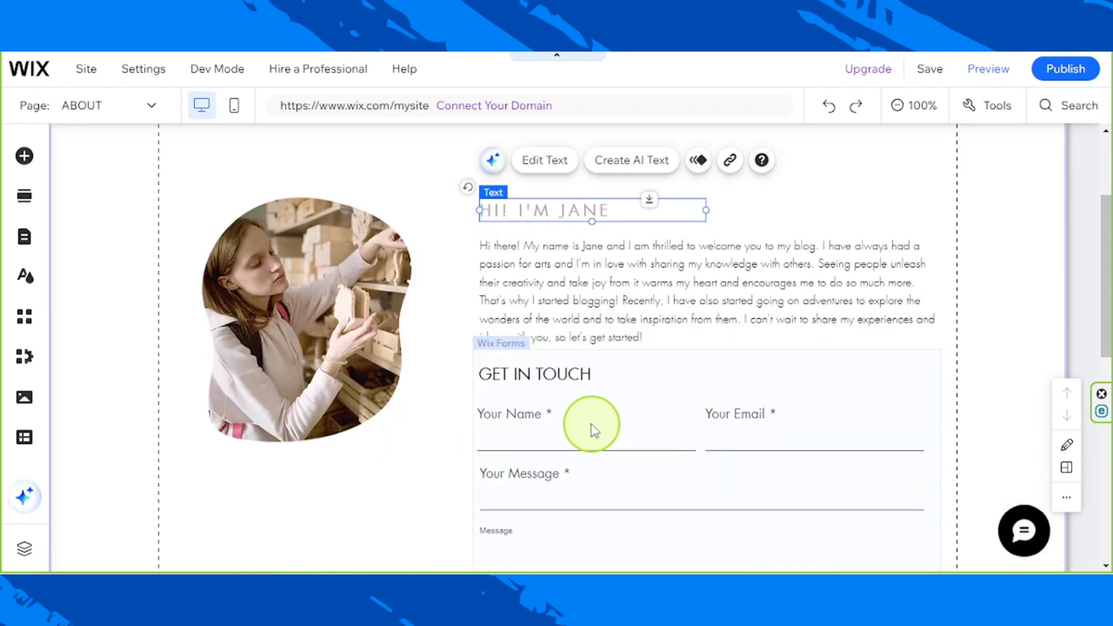
{"action": "left_click", "coordinate": [558, 380]}
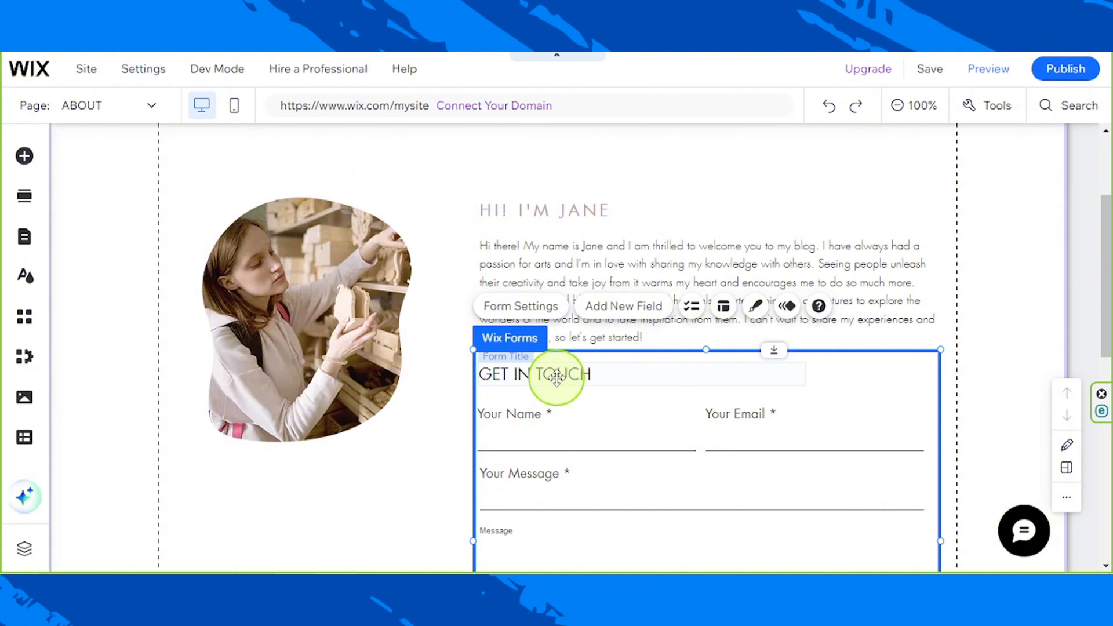
{"action": "left_click", "coordinate": [556, 377]}
{"action": "double_click", "coordinate": [557, 377]}
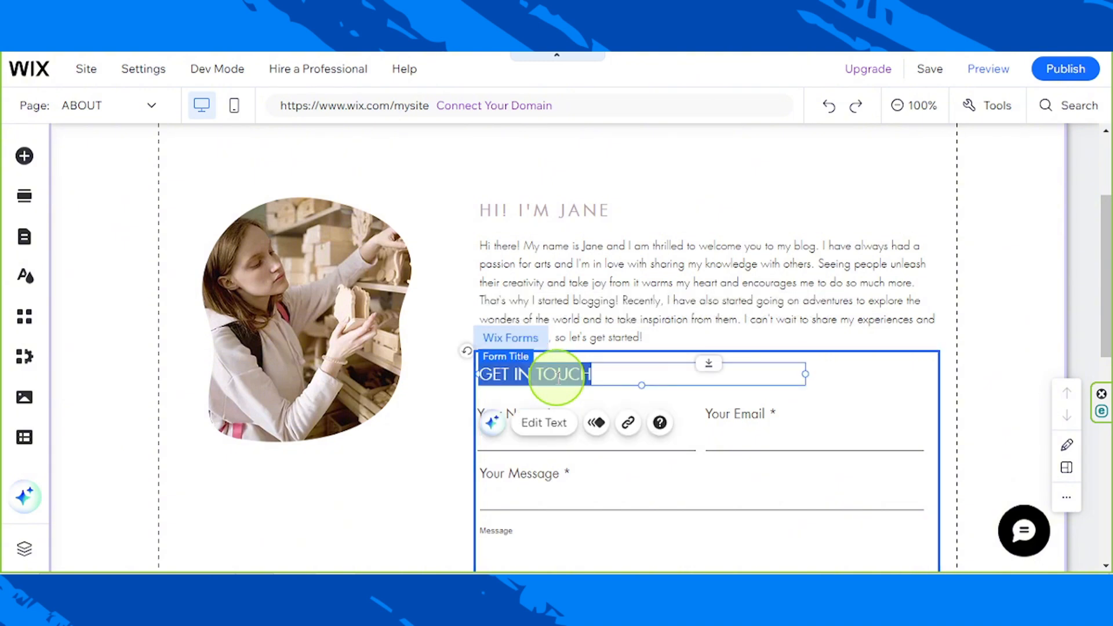
{"action": "key", "text": "BackSpace"}
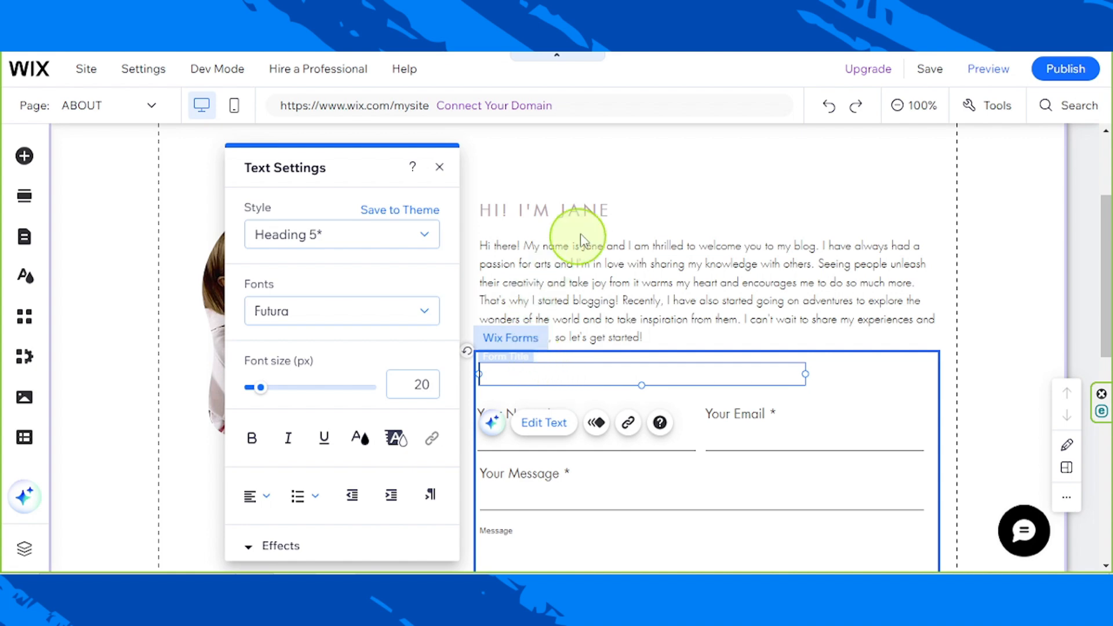
{"action": "left_click", "coordinate": [654, 193]}
Duplicate the mauve introduction heading and place the copy where the contact form's title was, above the Your Name field.
{"action": "left_click", "coordinate": [559, 214]}
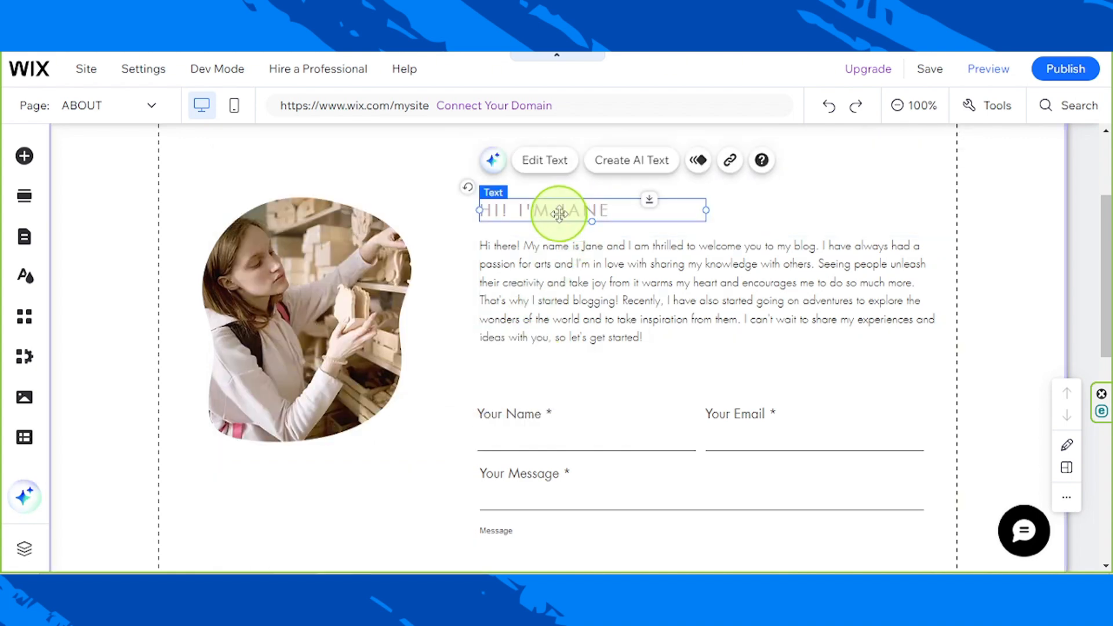
{"action": "left_click", "coordinate": [527, 389]}
{"action": "key", "text": "ctrl+v"}
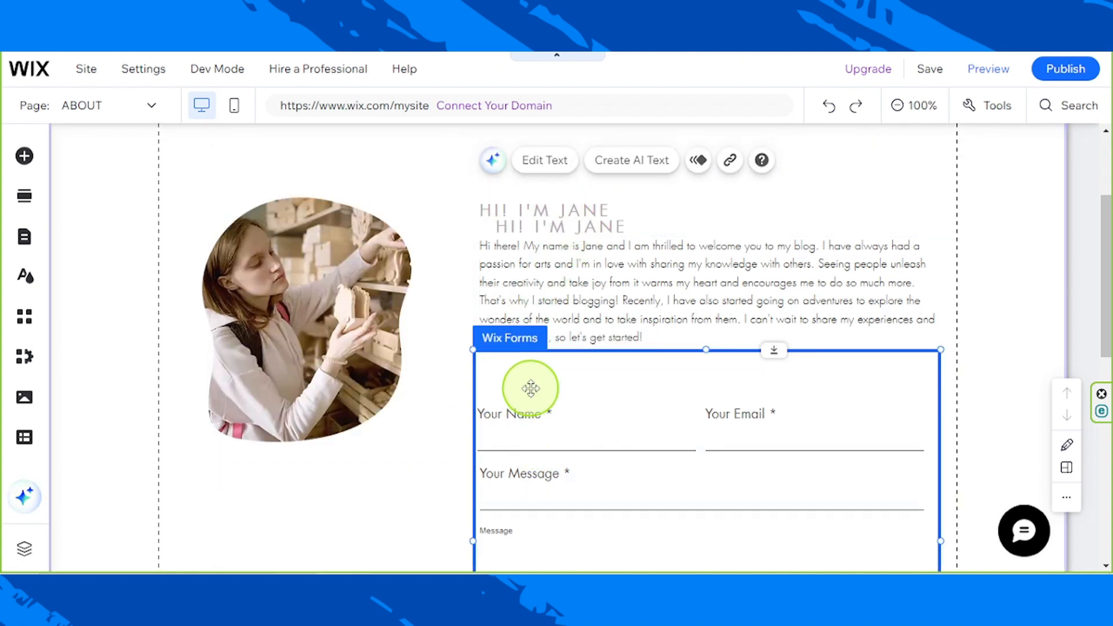
{"action": "left_click_drag", "start_coordinate": [542, 217], "coordinate": [512, 377]}
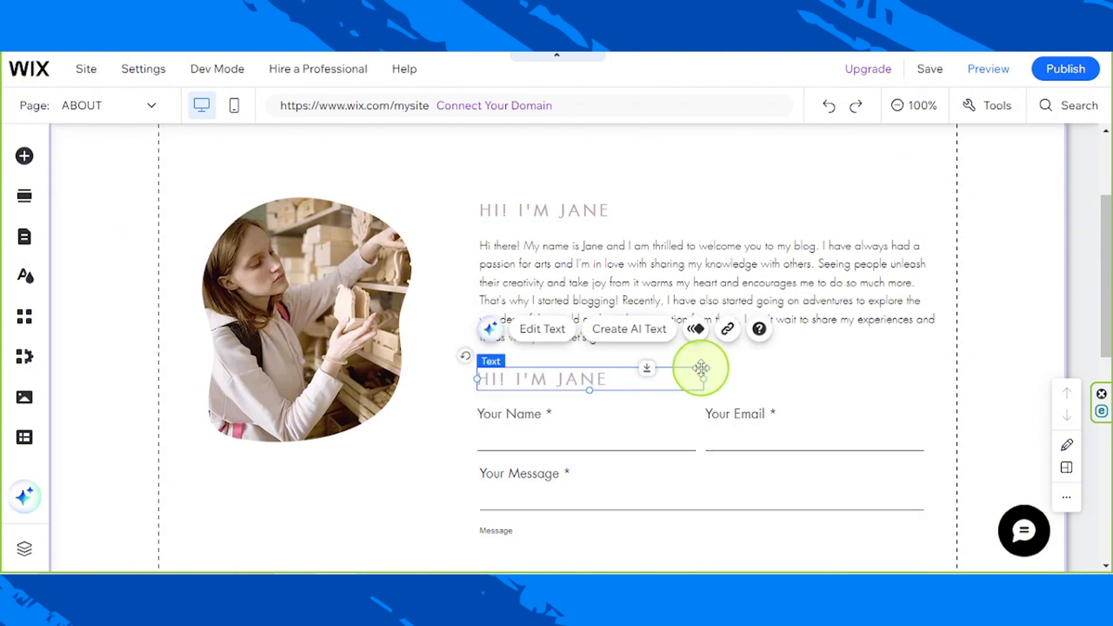
Change the copied heading's text to "Contact Me:".
{"action": "double_click", "coordinate": [653, 378]}
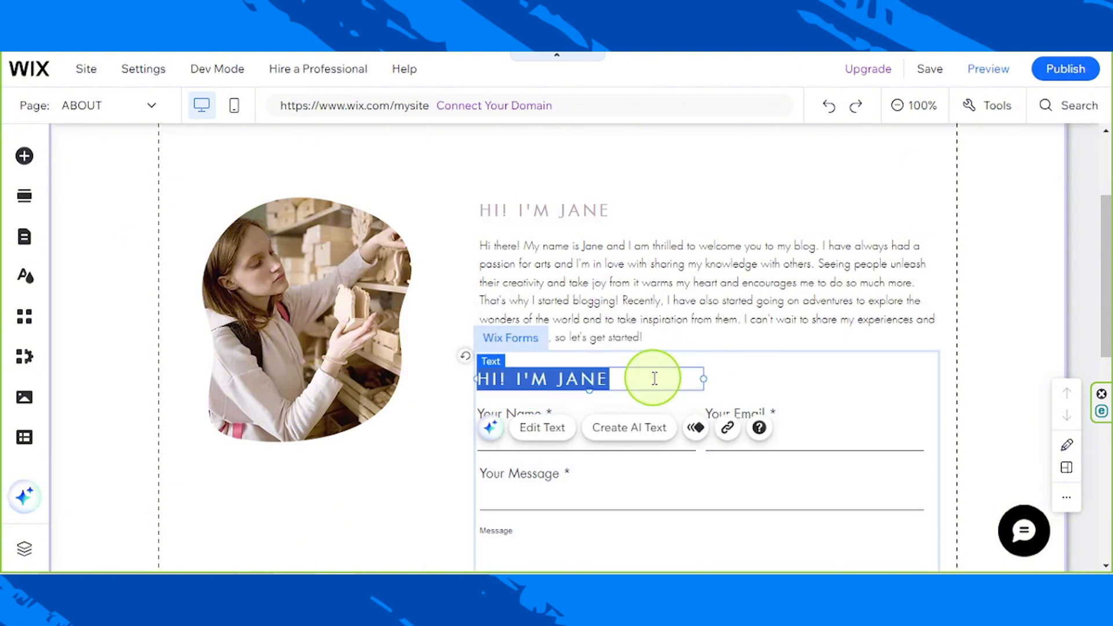
{"action": "type", "text": "contac"}
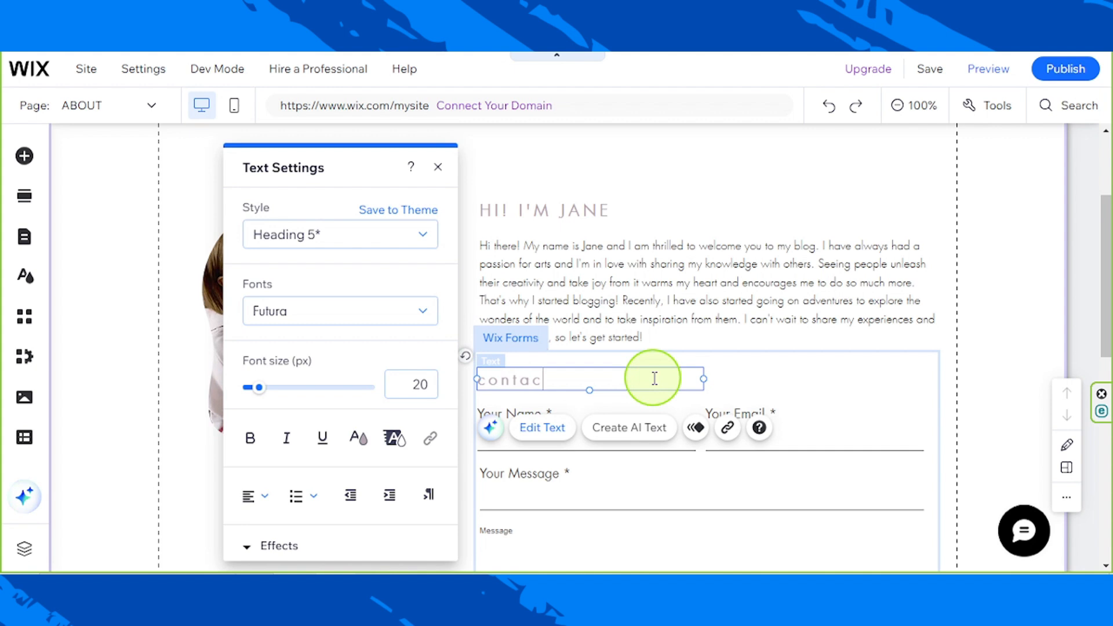
{"action": "key", "text": "ctrl+a"}
{"action": "type", "text": "cONTA"}
{"action": "key", "text": "ctrl+a"}
{"action": "type", "text": "Conta"}
{"action": "left_click", "coordinate": [721, 193]}
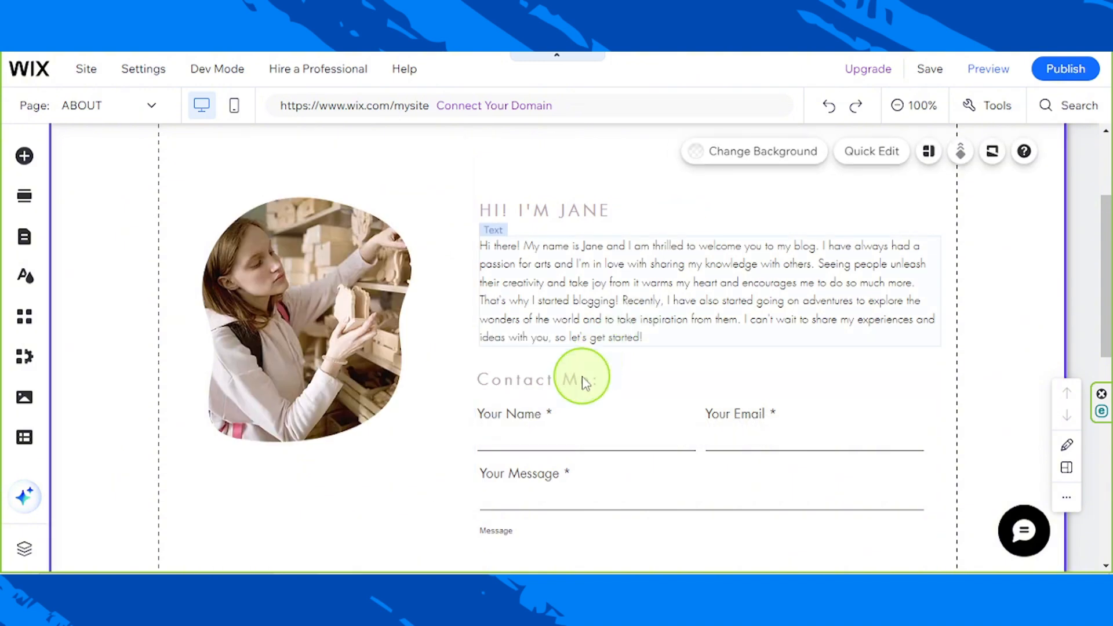
Move the contact form slightly down to widen the gap below the introduction paragraph, keeping it aligned with the paragraph.
{"action": "left_click", "coordinate": [581, 377]}
{"action": "left_click", "coordinate": [432, 412]}
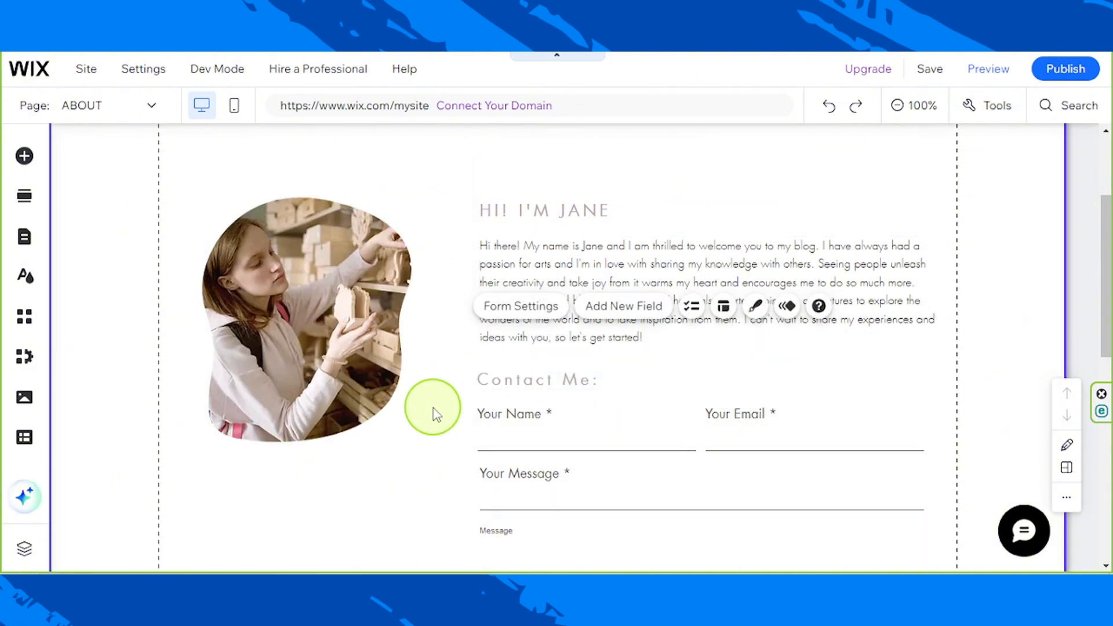
{"action": "scroll", "coordinate": [435, 410], "scroll_direction": "down", "scroll_amount": 2}
{"action": "left_click_drag", "start_coordinate": [820, 288], "coordinate": [822, 302]}
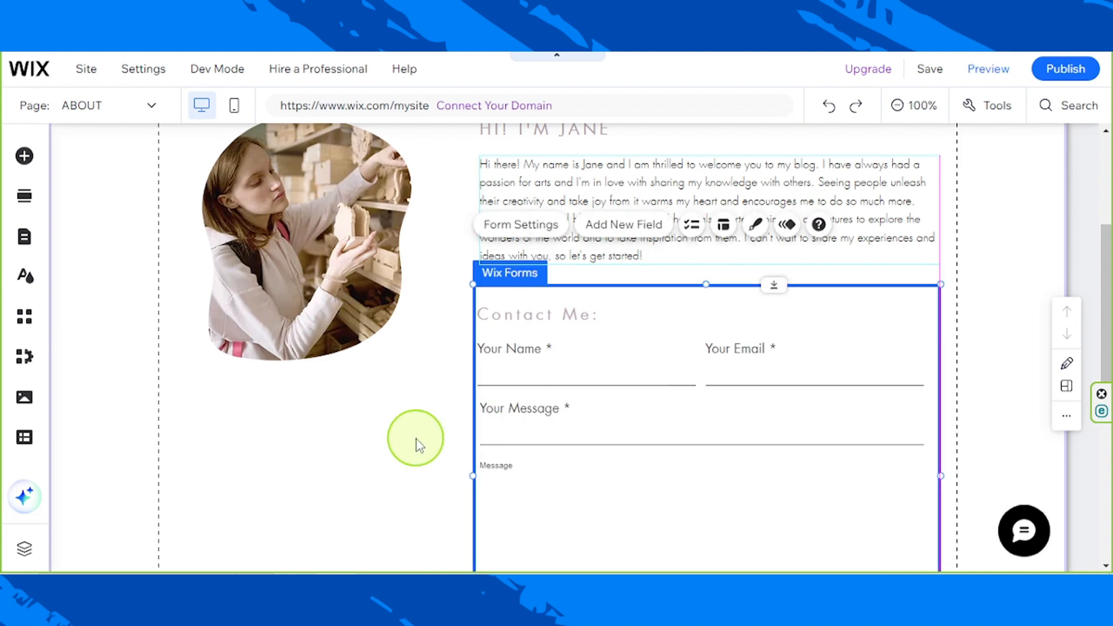
{"action": "left_click", "coordinate": [1024, 363]}
{"action": "scroll", "coordinate": [926, 382], "scroll_direction": "up", "scroll_amount": 2}
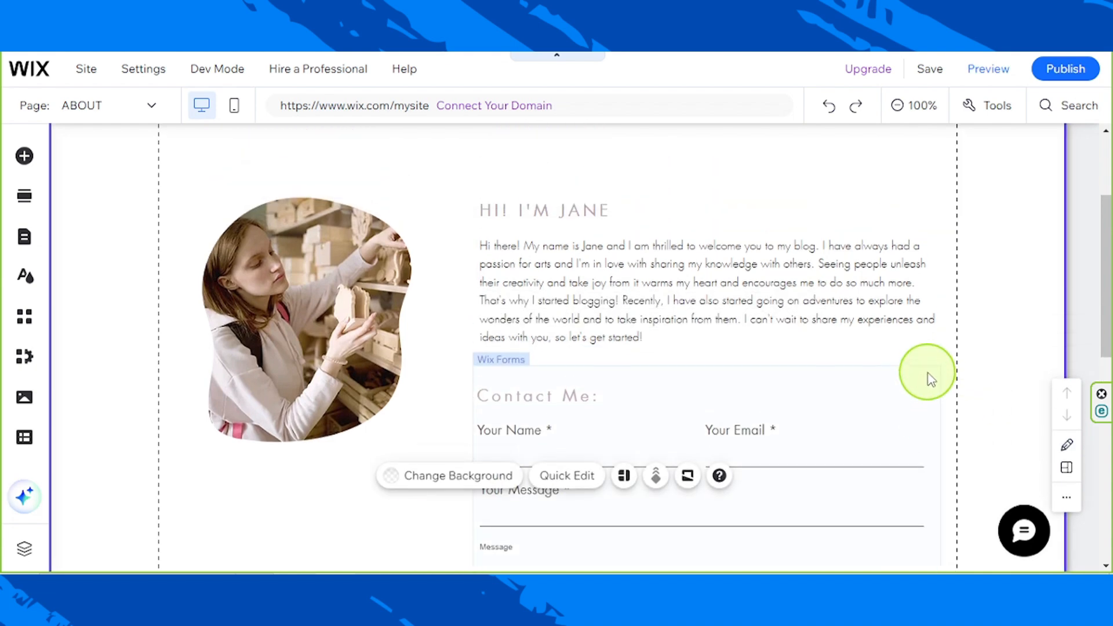
Examine the restyled ABOUT page from the welcome banner through the introduction and contact form to the footer.
{"action": "scroll", "coordinate": [926, 380], "scroll_direction": "up", "scroll_amount": 3}
{"action": "scroll", "coordinate": [1047, 298], "scroll_direction": "down", "scroll_amount": 15}
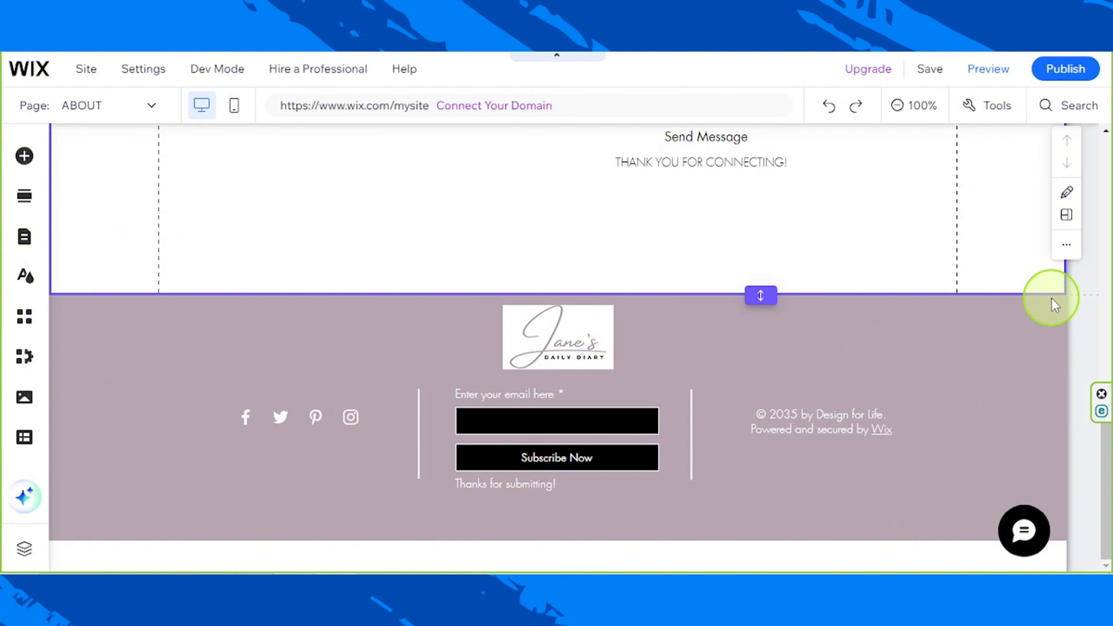
{"action": "scroll", "coordinate": [1051, 298], "scroll_direction": "up", "scroll_amount": 10}
{"action": "scroll", "coordinate": [1050, 310], "scroll_direction": "up", "scroll_amount": 3}
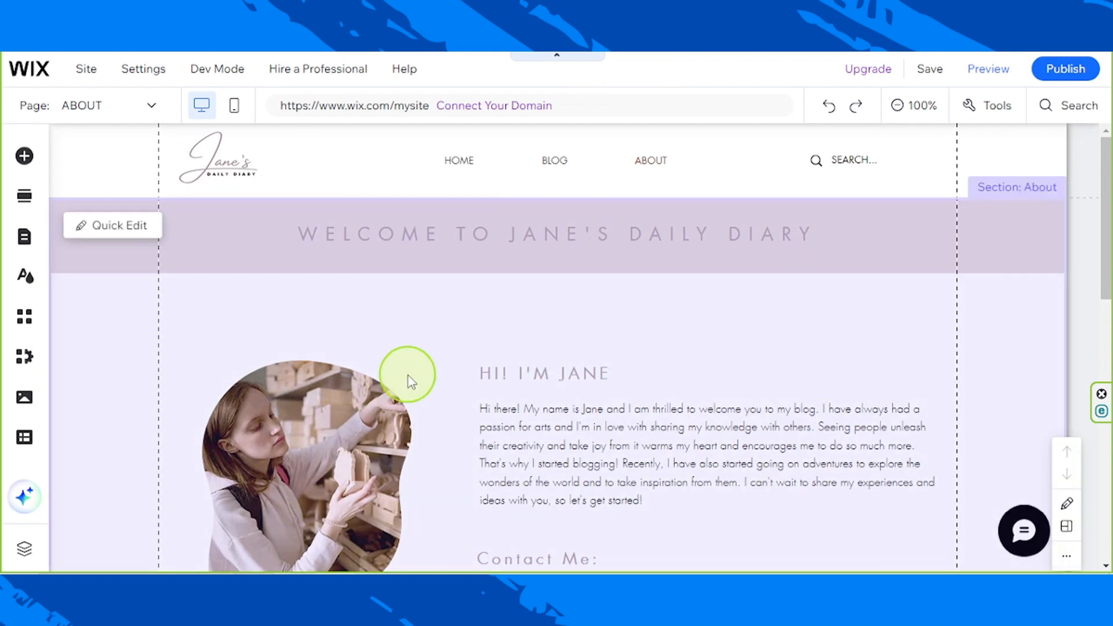
{"action": "scroll", "coordinate": [409, 374], "scroll_direction": "down", "scroll_amount": 9}
{"action": "scroll", "coordinate": [408, 374], "scroll_direction": "up", "scroll_amount": 6}
{"action": "scroll", "coordinate": [408, 374], "scroll_direction": "up", "scroll_amount": 3}
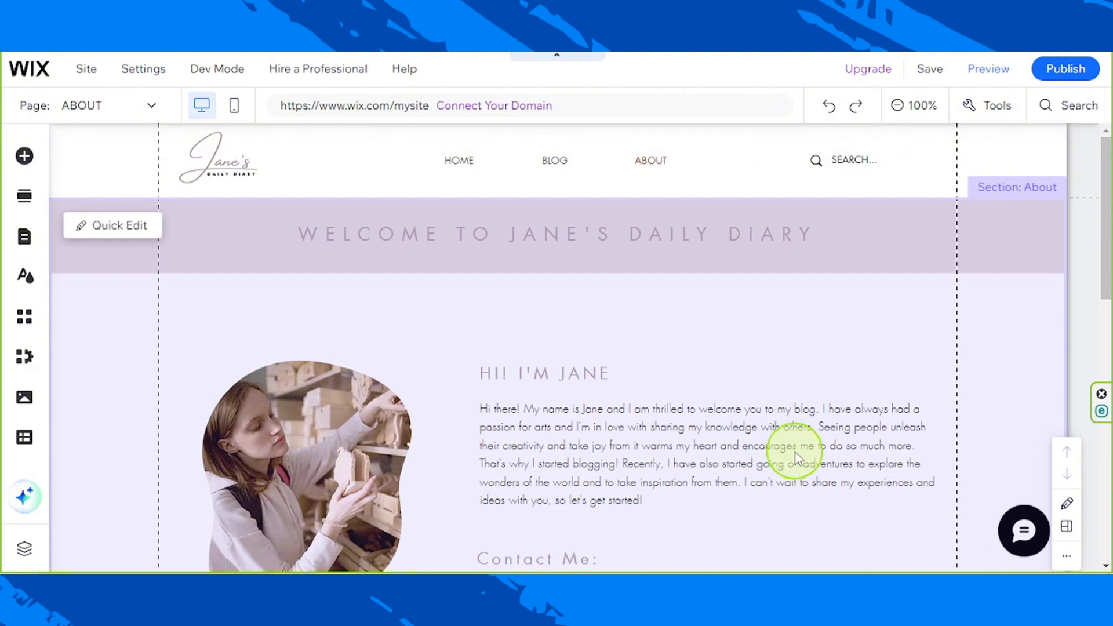
{"action": "scroll", "coordinate": [795, 450], "scroll_direction": "down", "scroll_amount": 9}
{"action": "scroll", "coordinate": [796, 451], "scroll_direction": "up", "scroll_amount": 3}
{"action": "scroll", "coordinate": [796, 455], "scroll_direction": "up", "scroll_amount": 5}
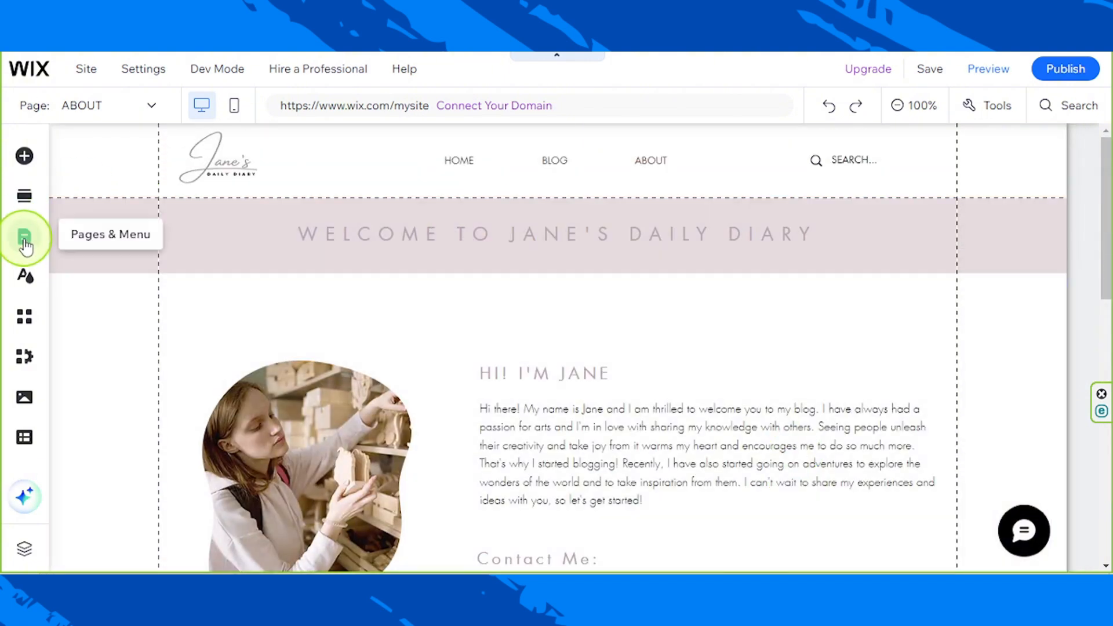
Review the list of pages in the site menu, then close it.
{"action": "left_click", "coordinate": [25, 244]}
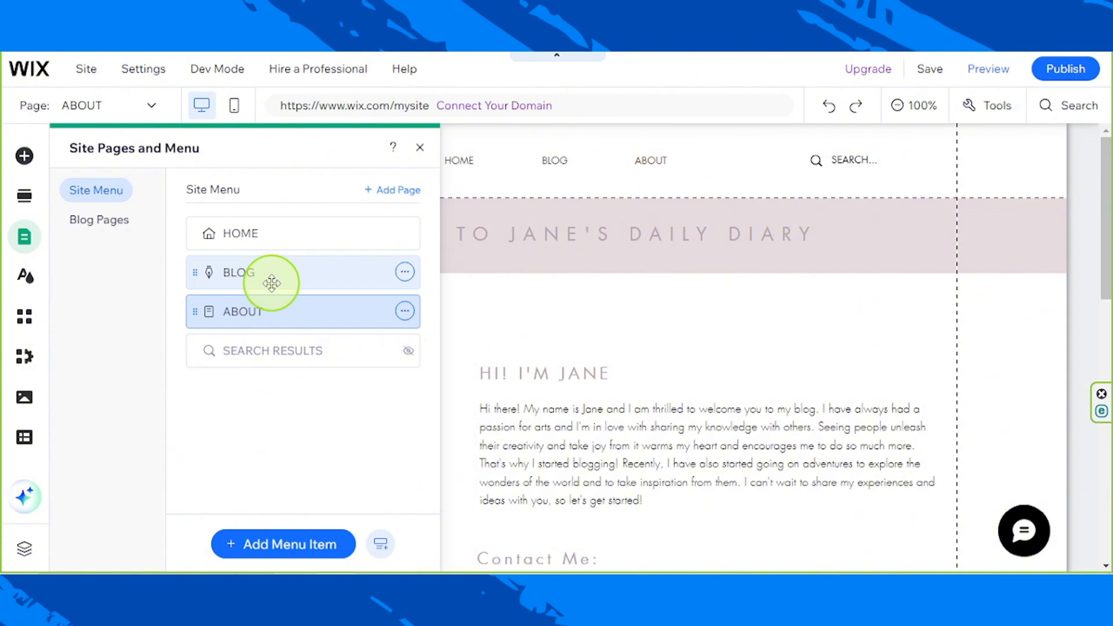
{"action": "left_click", "coordinate": [419, 150]}
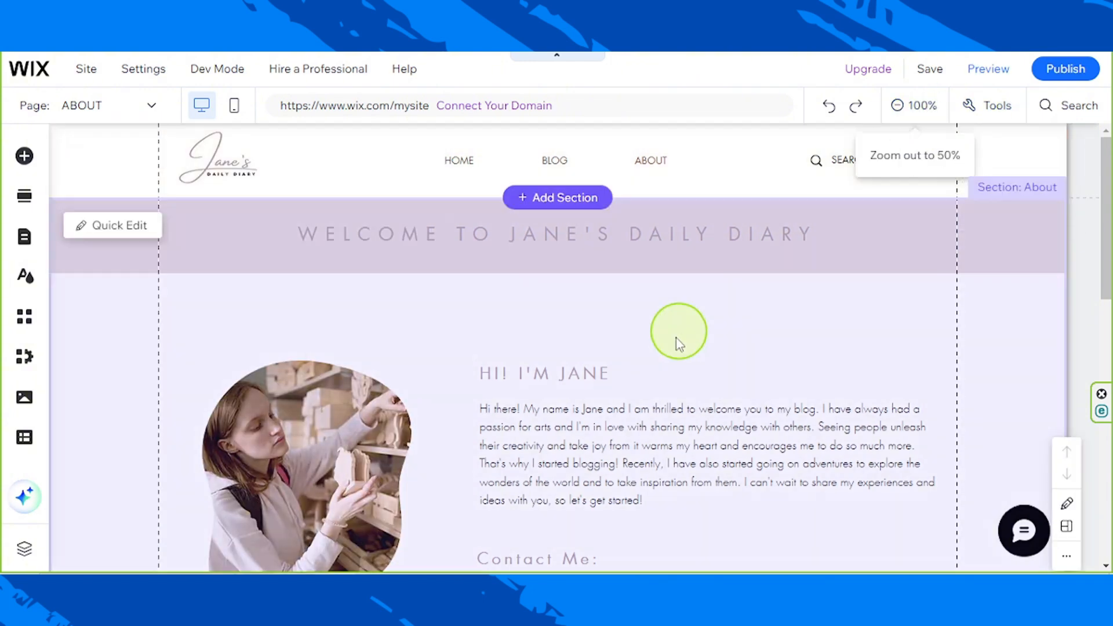
View the domain choices offered for saving the site and dismiss them without saving.
{"action": "mouse_move", "coordinate": [928, 73]}
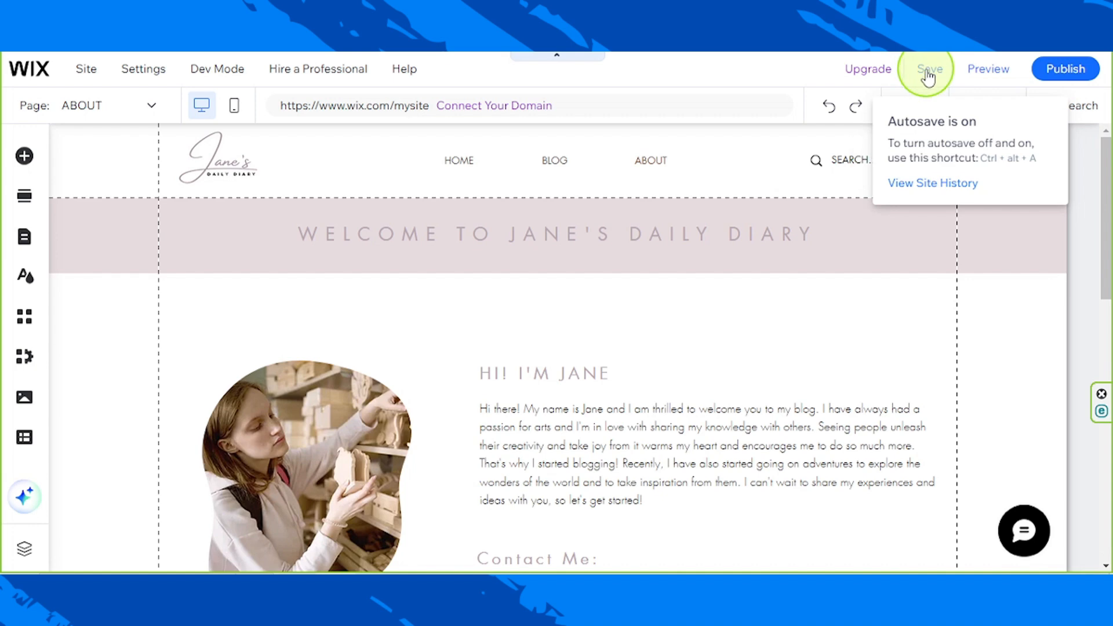
{"action": "left_click", "coordinate": [927, 74]}
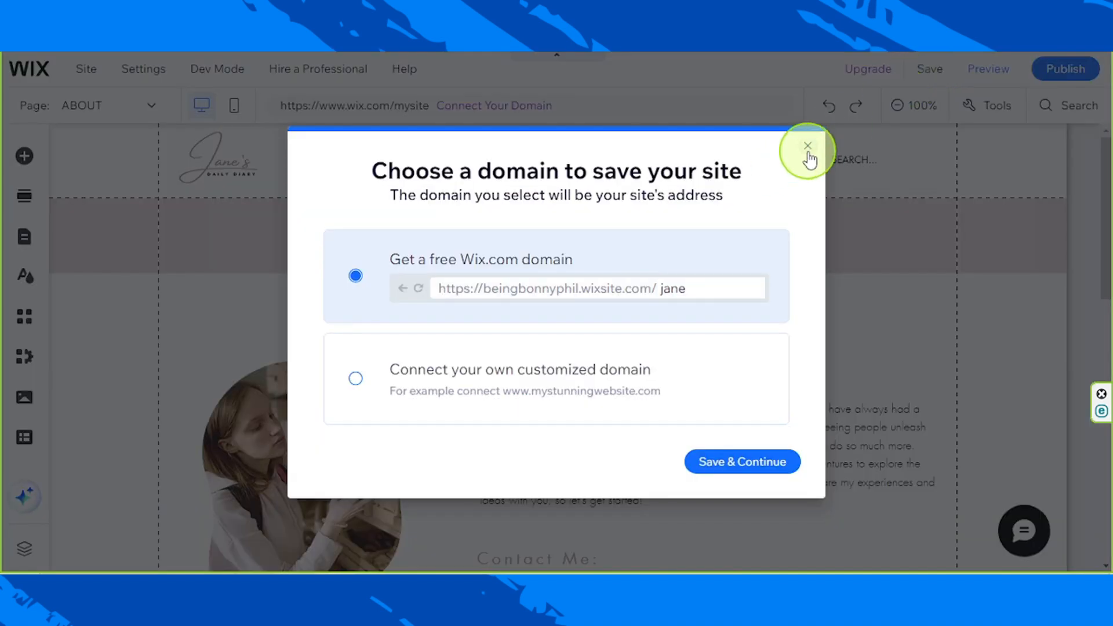
{"action": "left_click", "coordinate": [807, 147]}
{"action": "scroll", "coordinate": [638, 464], "scroll_direction": "down", "scroll_amount": 8}
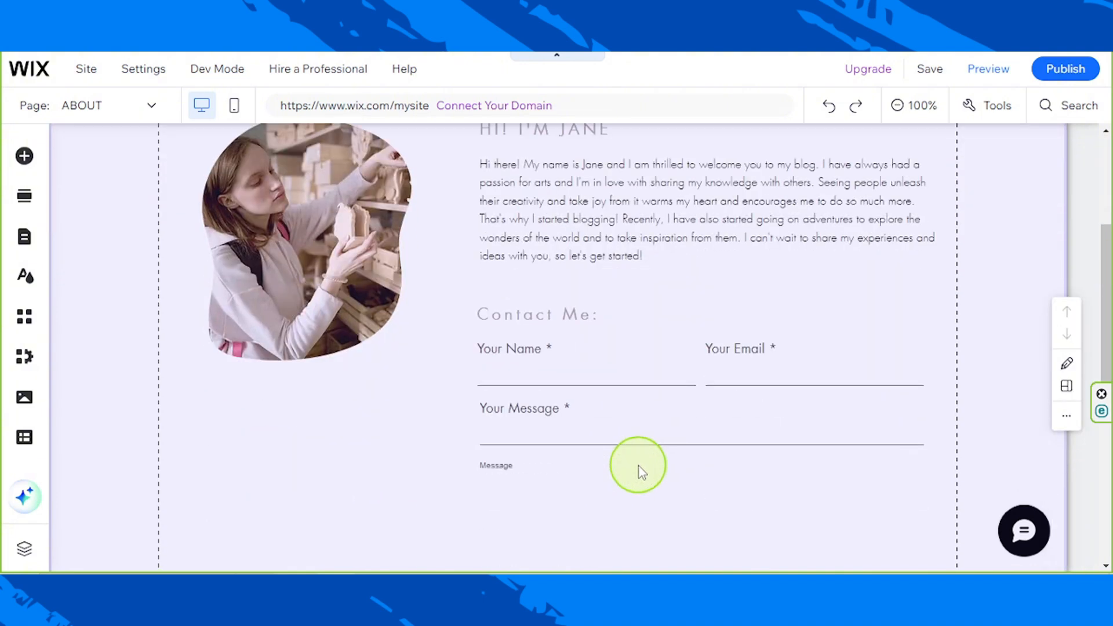
{"action": "scroll", "coordinate": [638, 463], "scroll_direction": "up", "scroll_amount": 5}
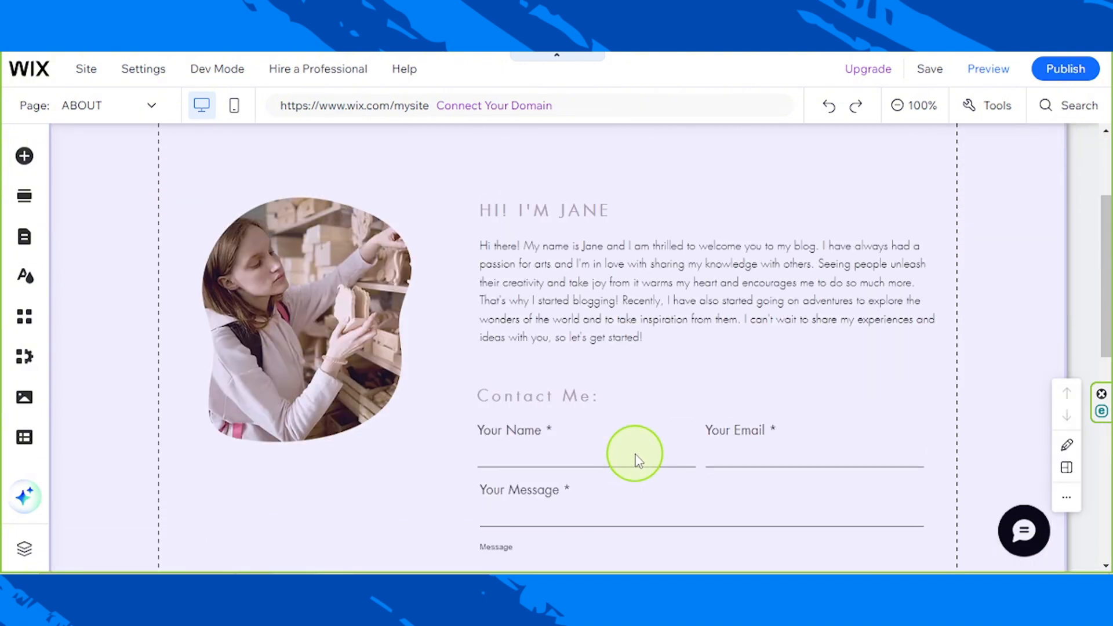